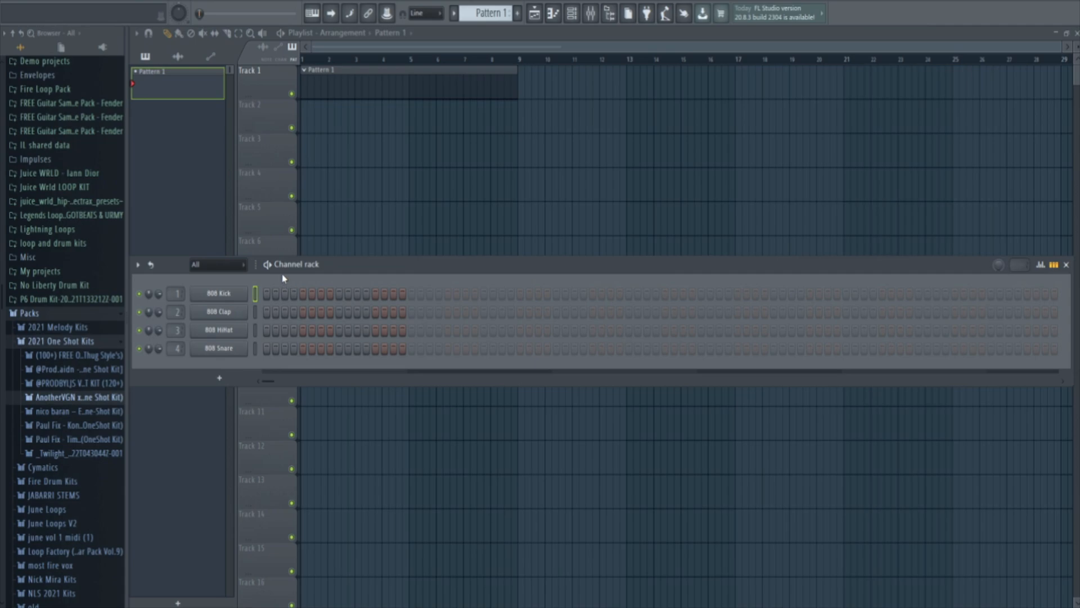
{"action": "left_click", "coordinate": [219, 268]}
{"action": "left_click", "coordinate": [223, 280]}
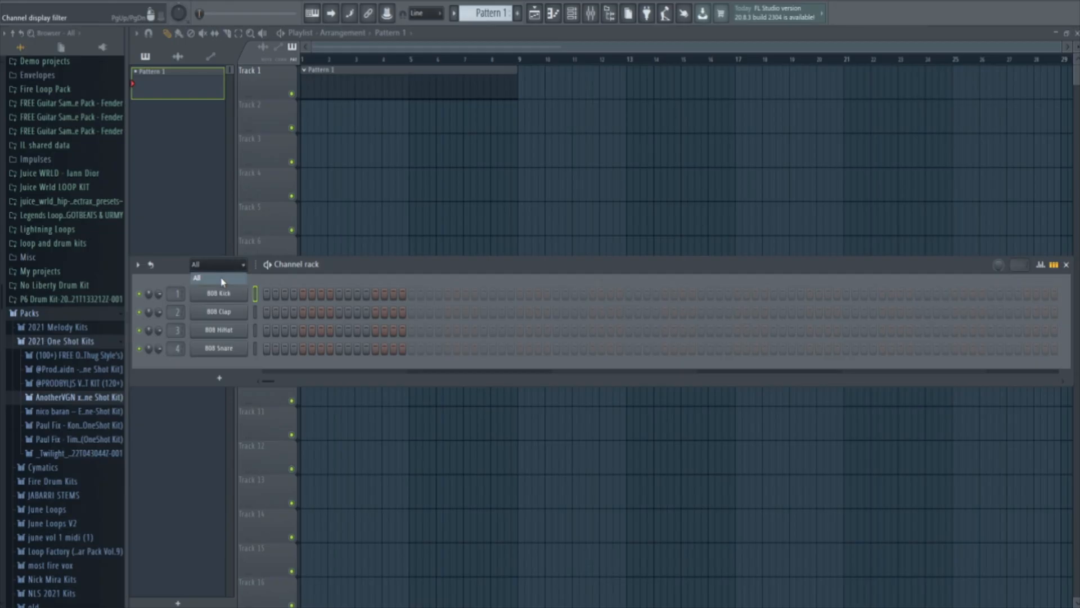
{"action": "left_click", "coordinate": [222, 280]}
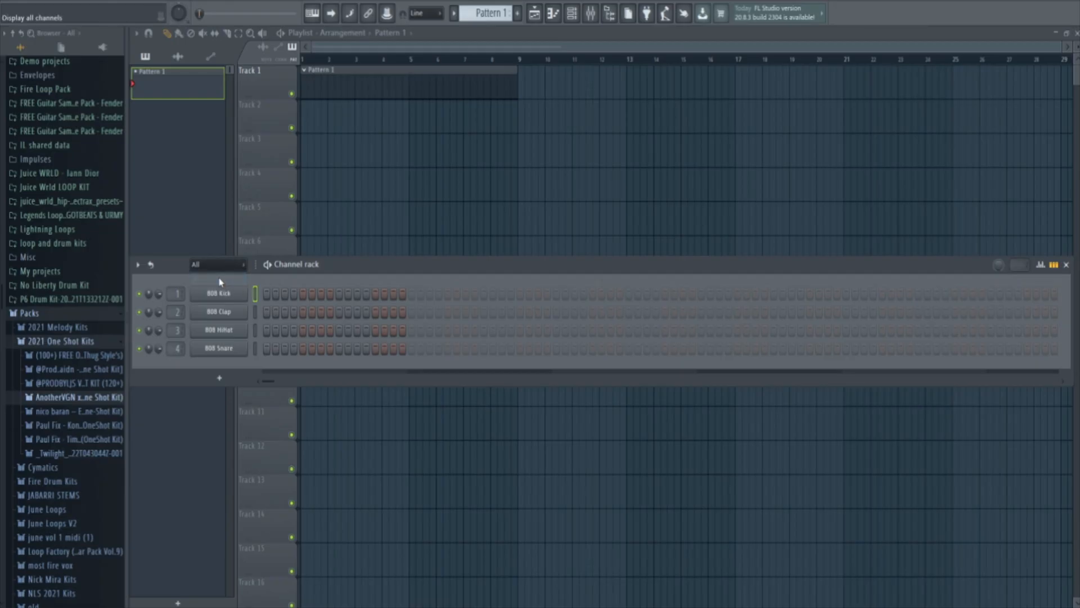
- Collapse the 2021 One Shot Kits folder and its parent Packs folder in the browser
{"action": "left_click", "coordinate": [79, 340]}
{"action": "left_click", "coordinate": [29, 313]}
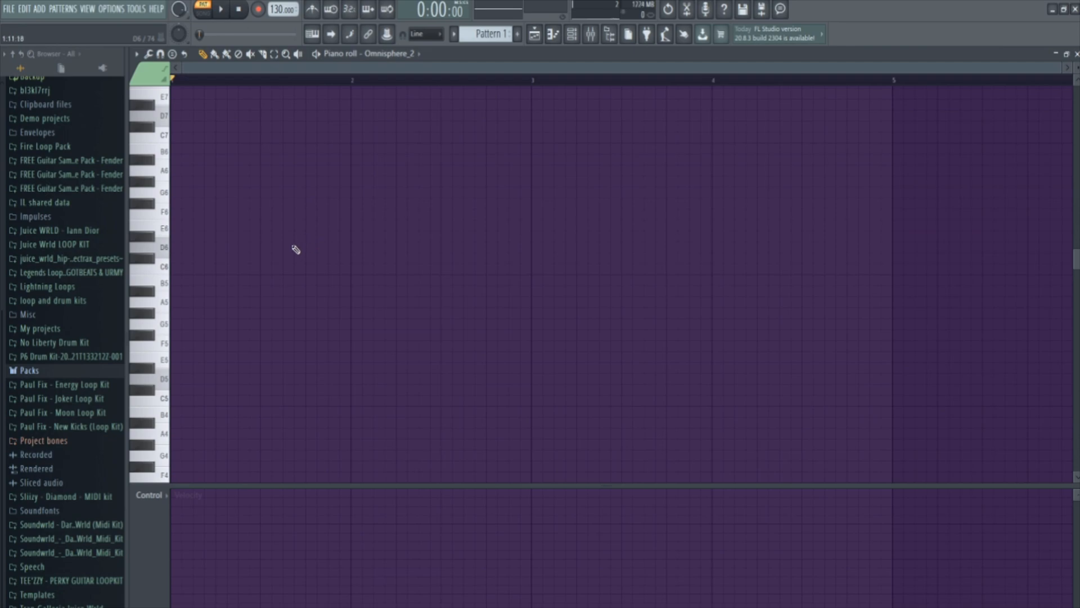
{"action": "scroll", "coordinate": [231, 313], "scroll_direction": "down", "scroll_amount": 3}
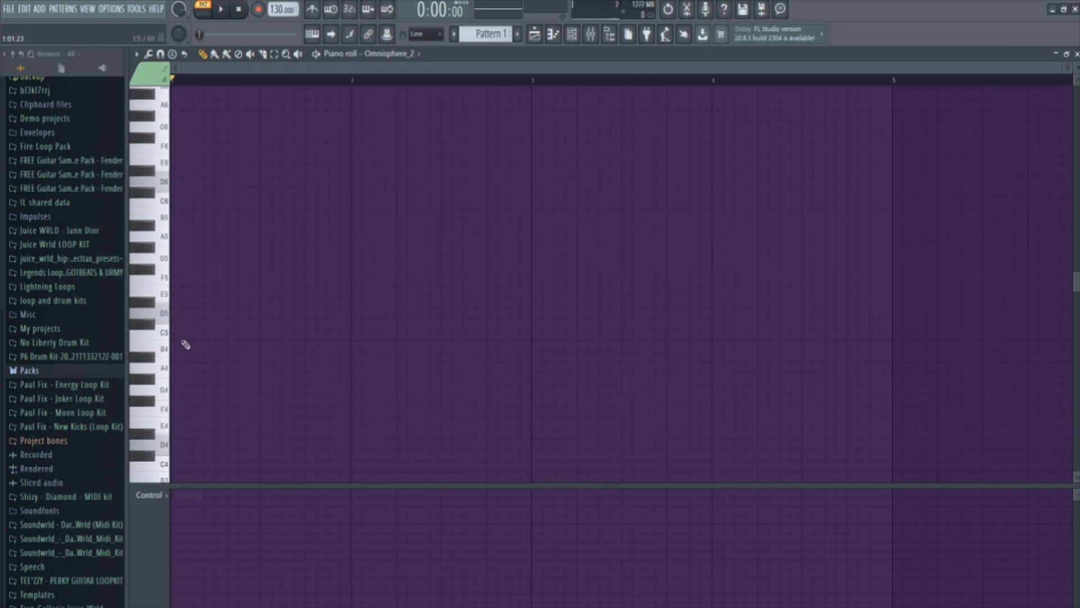
{"action": "left_click_drag", "start_coordinate": [234, 339], "coordinate": [179, 337]}
{"action": "right_click", "coordinate": [188, 338]}
- Set the project tempo to 160 BPM
{"action": "left_click_drag", "start_coordinate": [276, 10], "coordinate": [276, 0]}
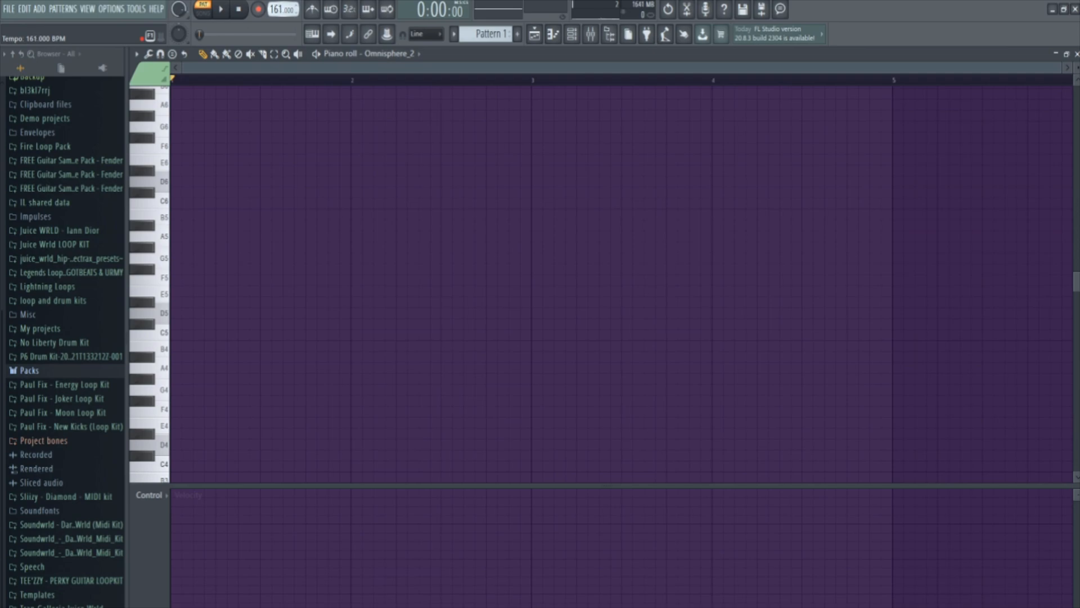
{"action": "left_click", "coordinate": [572, 35]}
{"action": "left_click", "coordinate": [223, 286]}
{"action": "left_click", "coordinate": [223, 298]}
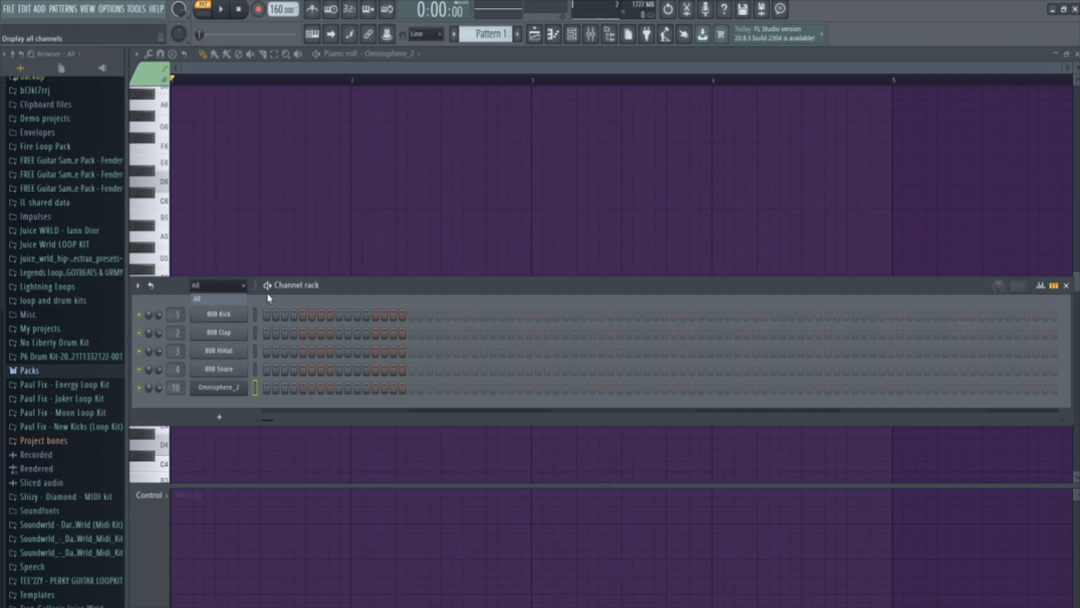
{"action": "key", "text": "F6"}
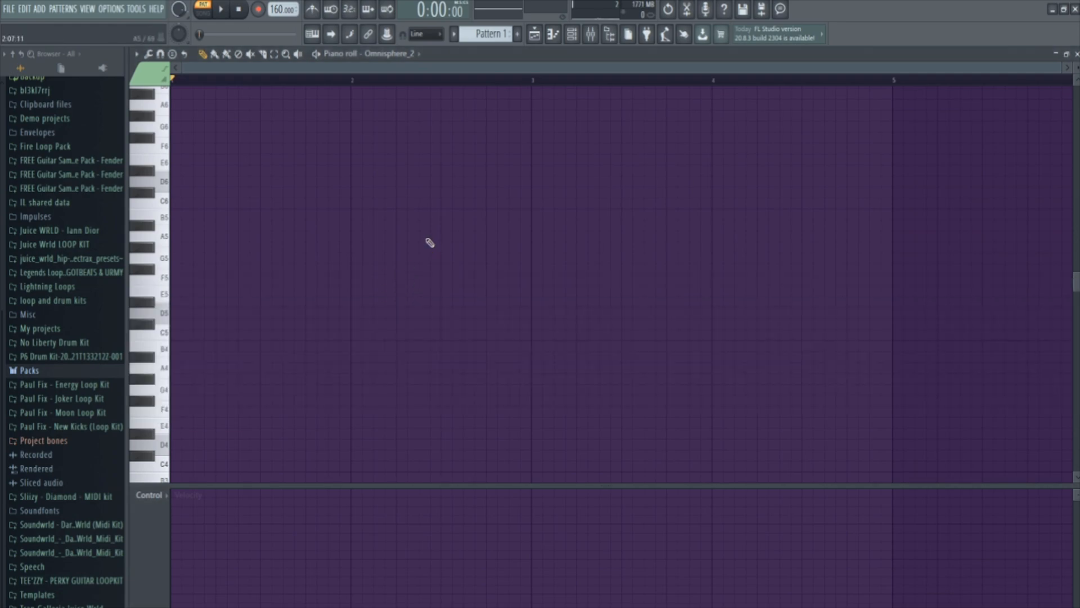
- Show the channel rack and expand Packs, NLS 2021 Kits, NLS Stash Kit - Spark and 1SCALES in the browser
{"action": "left_click", "coordinate": [572, 35]}
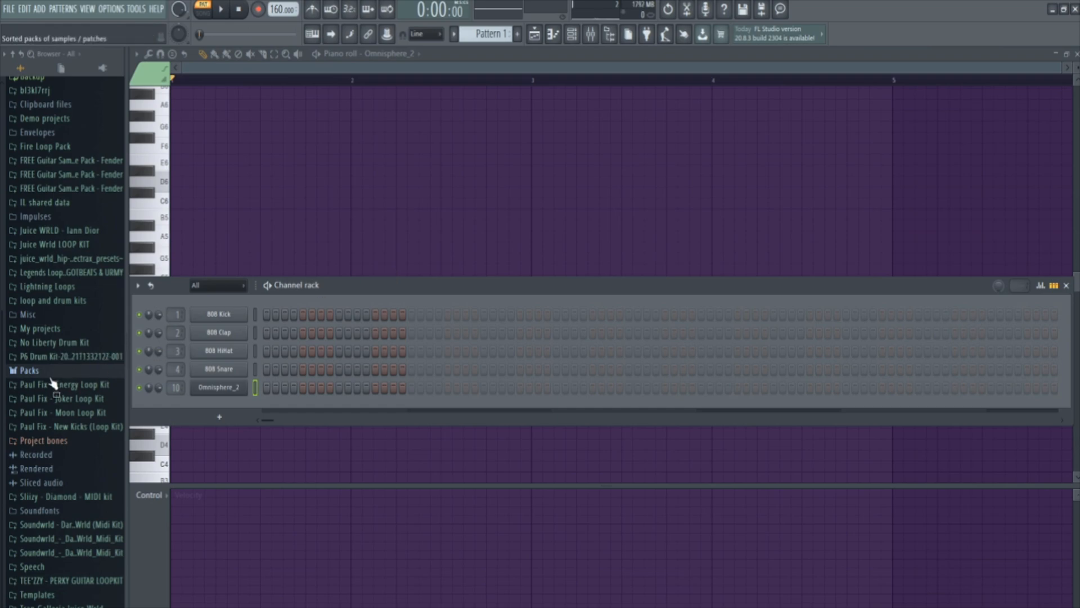
{"action": "left_click", "coordinate": [29, 371]}
{"action": "scroll", "coordinate": [53, 405], "scroll_direction": "down", "scroll_amount": 4}
{"action": "left_click", "coordinate": [52, 386]}
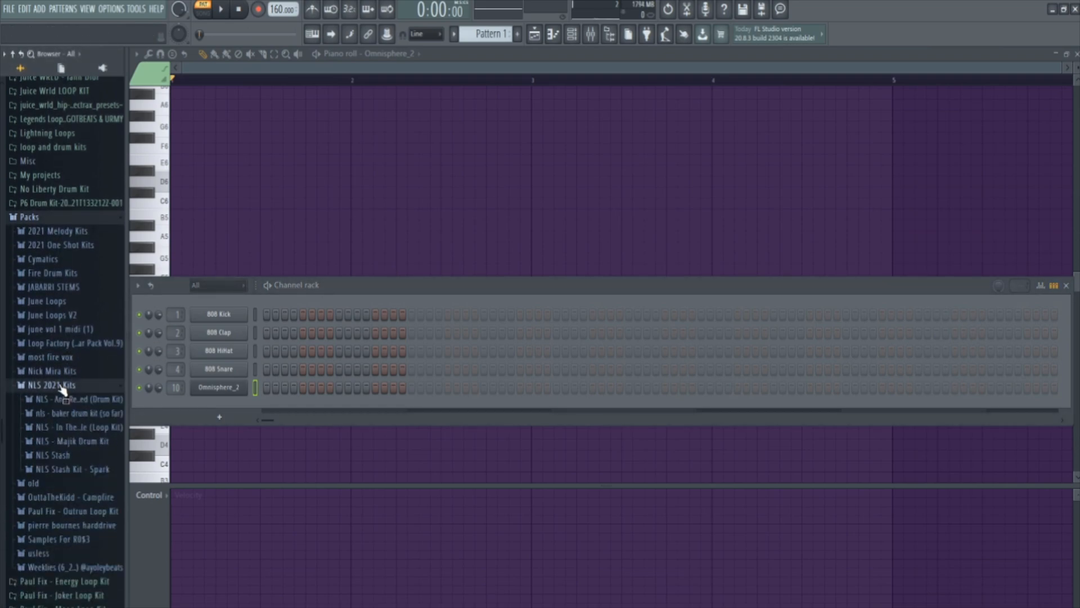
{"action": "scroll", "coordinate": [68, 405], "scroll_direction": "down", "scroll_amount": 2}
{"action": "left_click", "coordinate": [79, 419]}
{"action": "scroll", "coordinate": [82, 422], "scroll_direction": "down", "scroll_amount": 2}
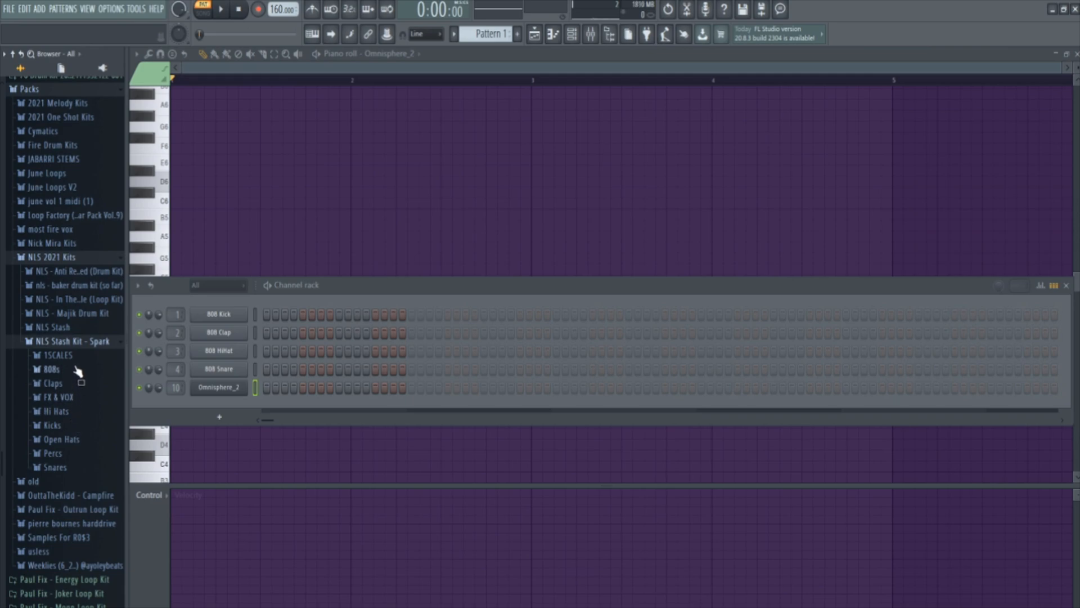
{"action": "left_click", "coordinate": [63, 355]}
{"action": "scroll", "coordinate": [76, 371], "scroll_direction": "down", "scroll_amount": 2}
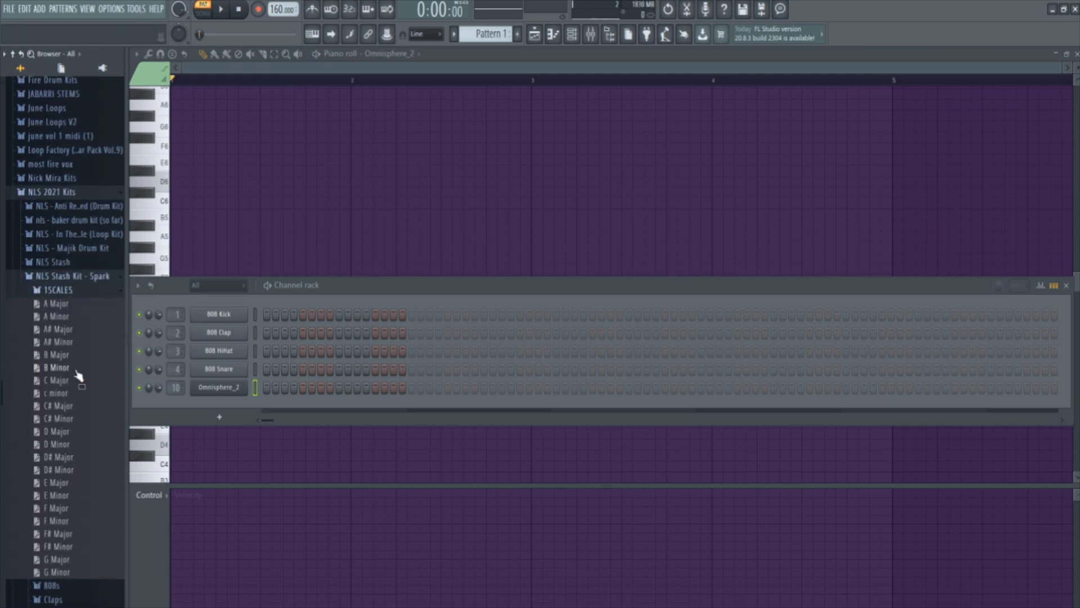
- Import the c minor MIDI scale as a new channel above the 808 Kick, with all tracks and channels included
{"action": "mouse_move", "coordinate": [62, 393]}
{"action": "left_mouse_down"}
{"action": "mouse_move", "coordinate": [222, 305]}
{"action": "mouse_move", "coordinate": [57, 394]}
{"action": "mouse_move", "coordinate": [57, 383]}
{"action": "left_mouse_up"}
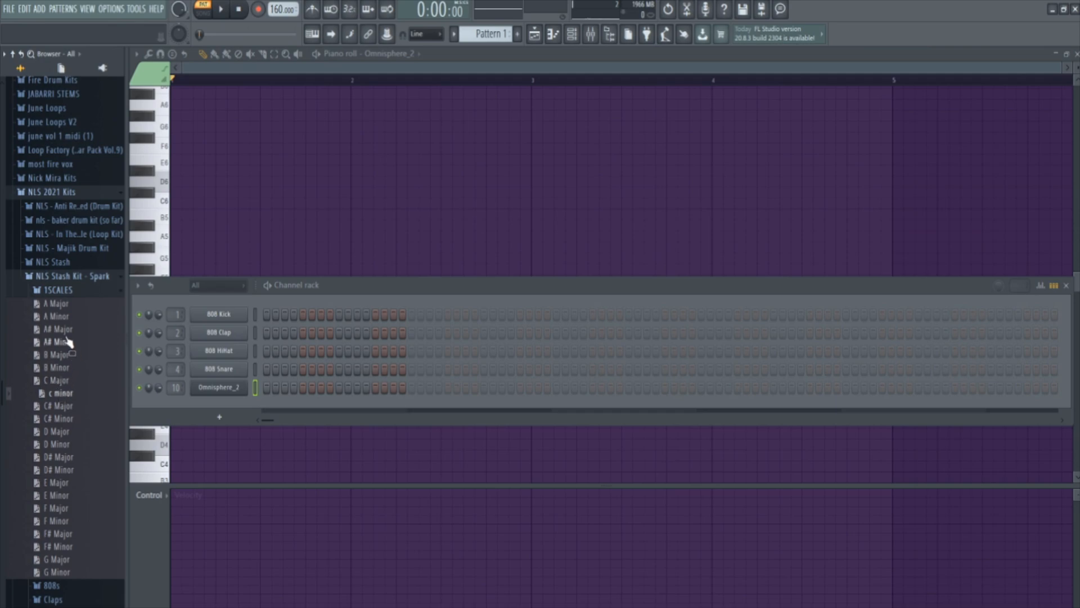
{"action": "left_click_drag", "start_coordinate": [60, 397], "coordinate": [227, 304]}
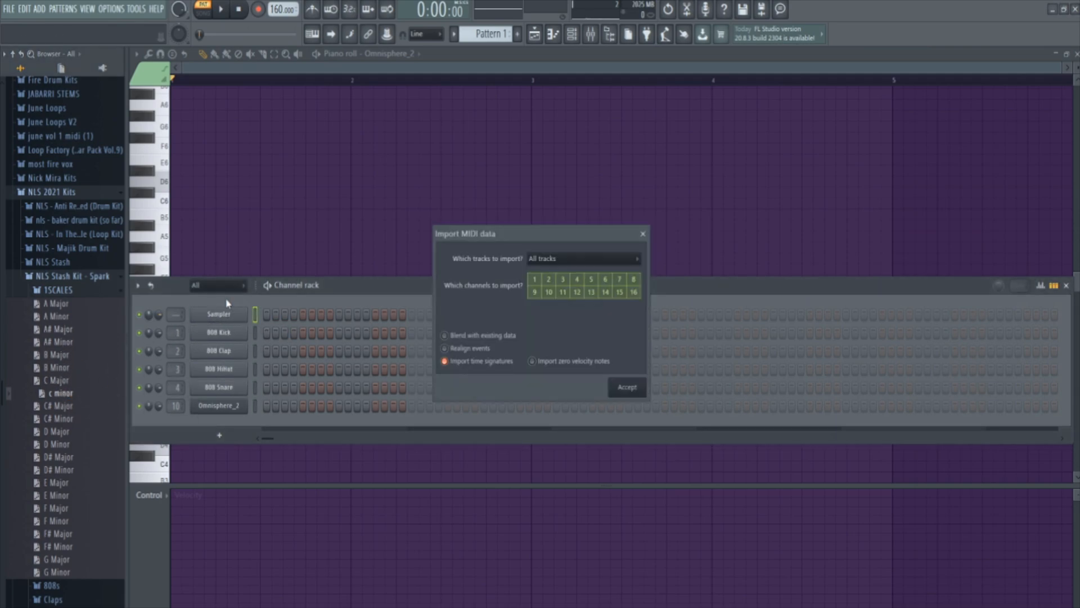
{"action": "left_click", "coordinate": [621, 389]}
- Open the piano roll of the Omnisphere_2 channel and delete the 4/4 time signature marker at its start
{"action": "right_click", "coordinate": [237, 409]}
{"action": "left_click", "coordinate": [285, 409]}
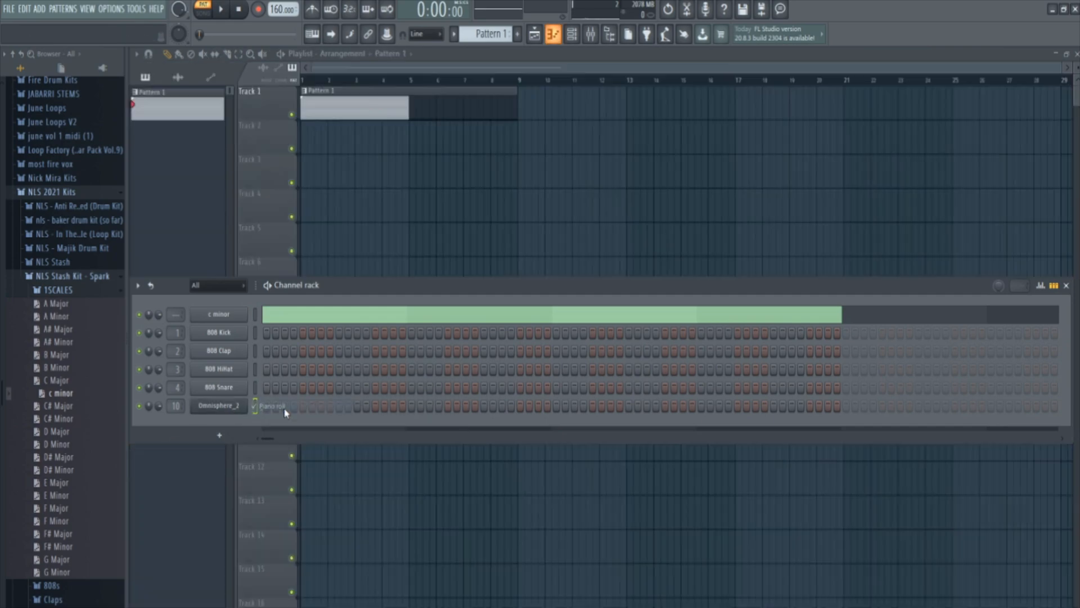
{"action": "key", "text": "F6"}
{"action": "left_click", "coordinate": [554, 36]}
{"action": "scroll", "coordinate": [405, 129], "scroll_direction": "down", "scroll_amount": 2}
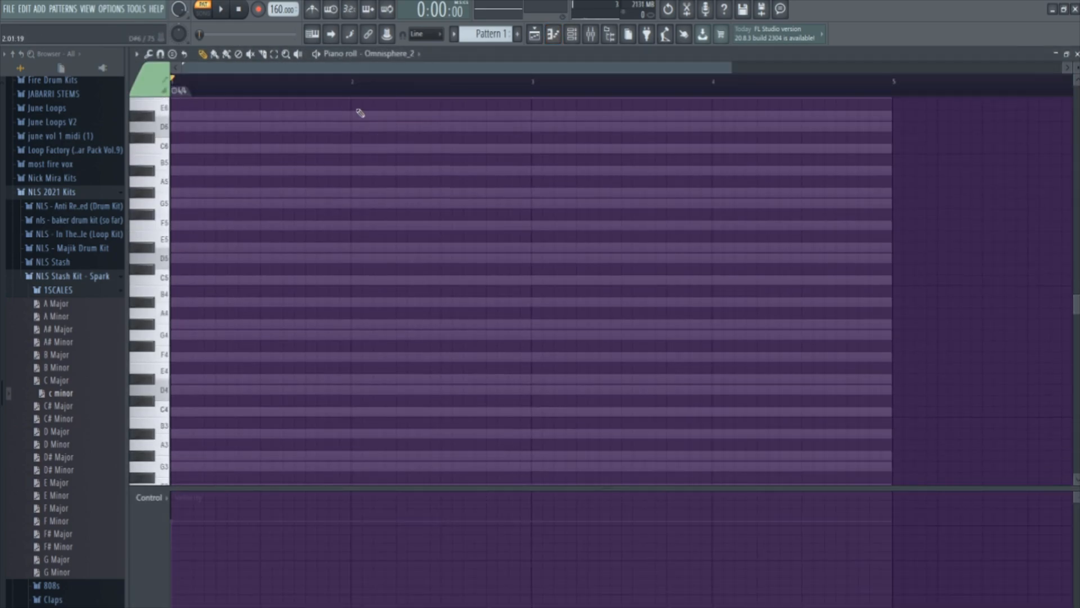
{"action": "scroll", "coordinate": [223, 94], "scroll_direction": "down", "scroll_amount": 2}
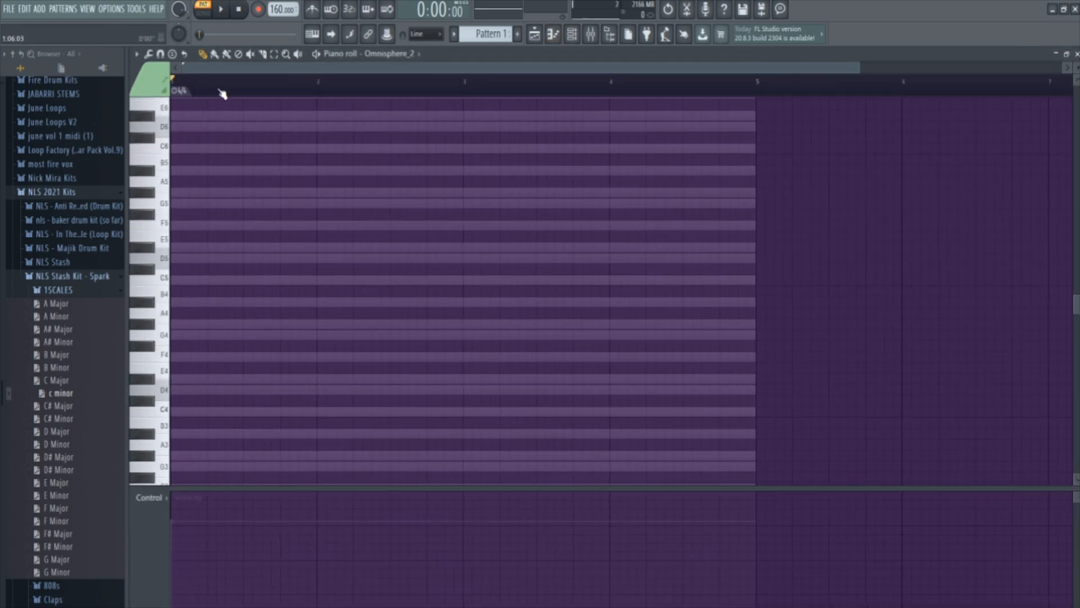
{"action": "right_click", "coordinate": [182, 88]}
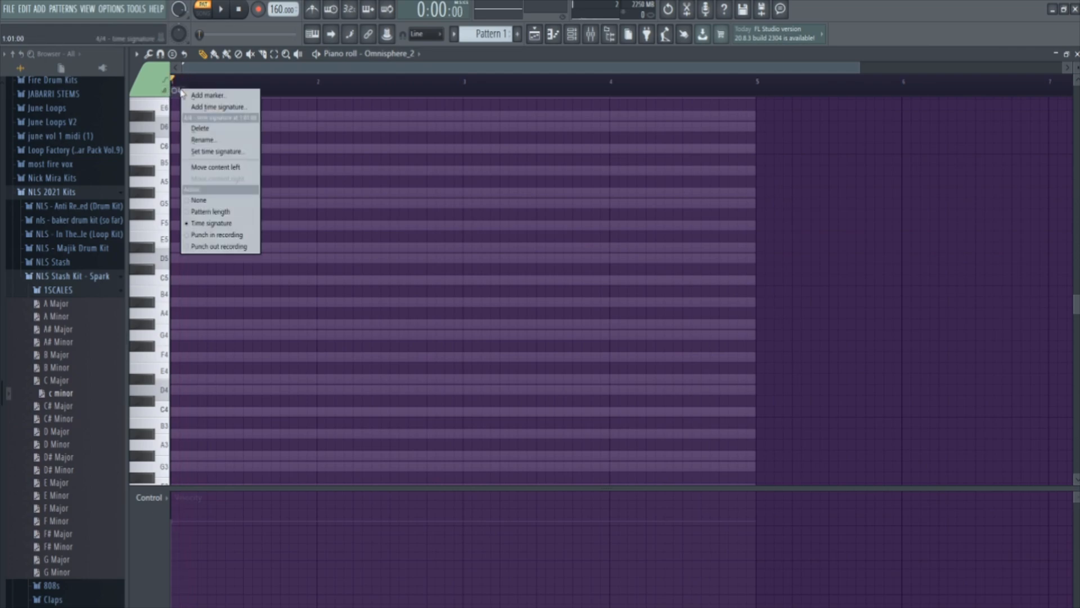
{"action": "left_click", "coordinate": [208, 129]}
- Collapse the 1SCALES folder in the browser
{"action": "scroll", "coordinate": [247, 186], "scroll_direction": "down", "scroll_amount": 2}
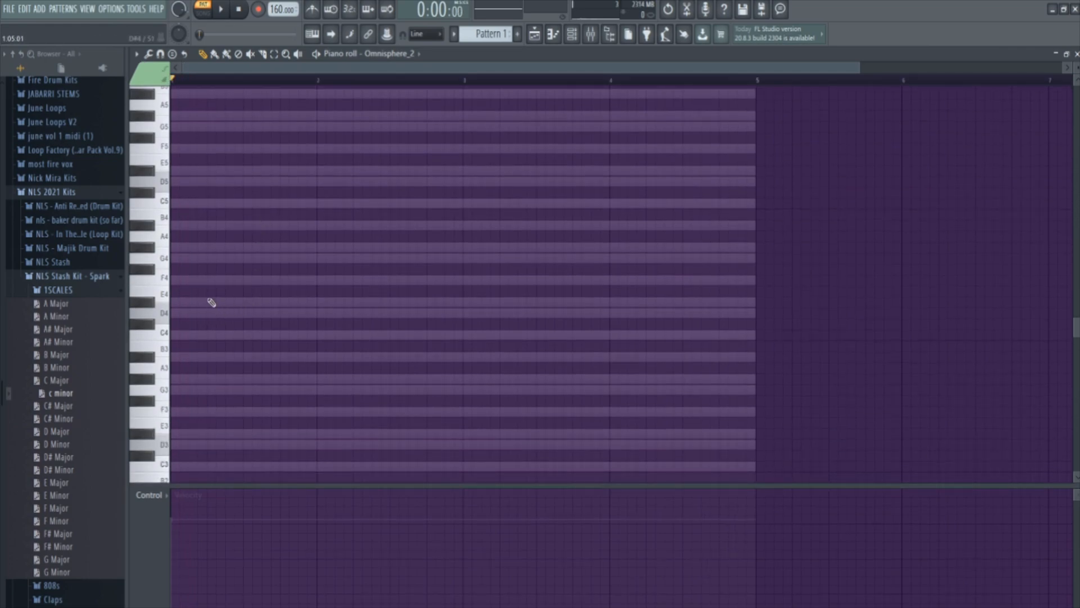
{"action": "scroll", "coordinate": [212, 305], "scroll_direction": "up", "scroll_amount": 3}
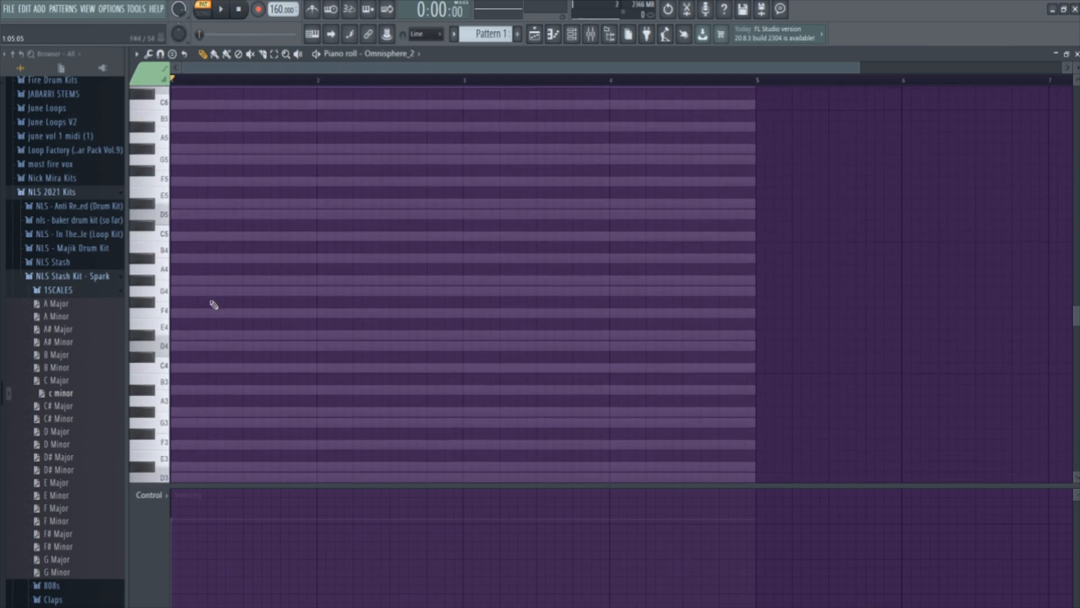
{"action": "scroll", "coordinate": [280, 284], "scroll_direction": "up", "scroll_amount": 5}
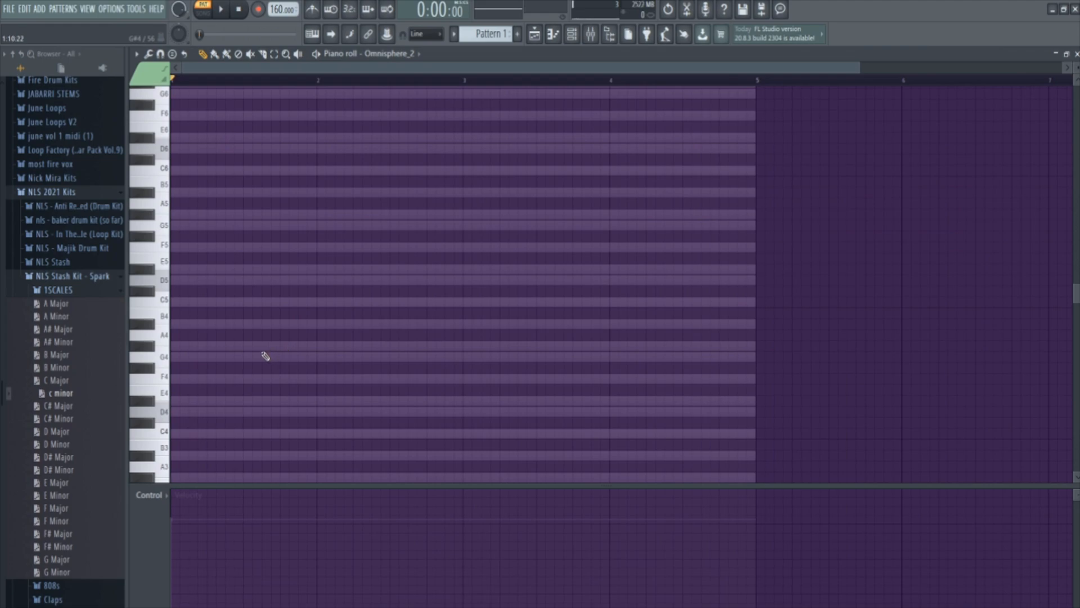
{"action": "left_click", "coordinate": [79, 290]}
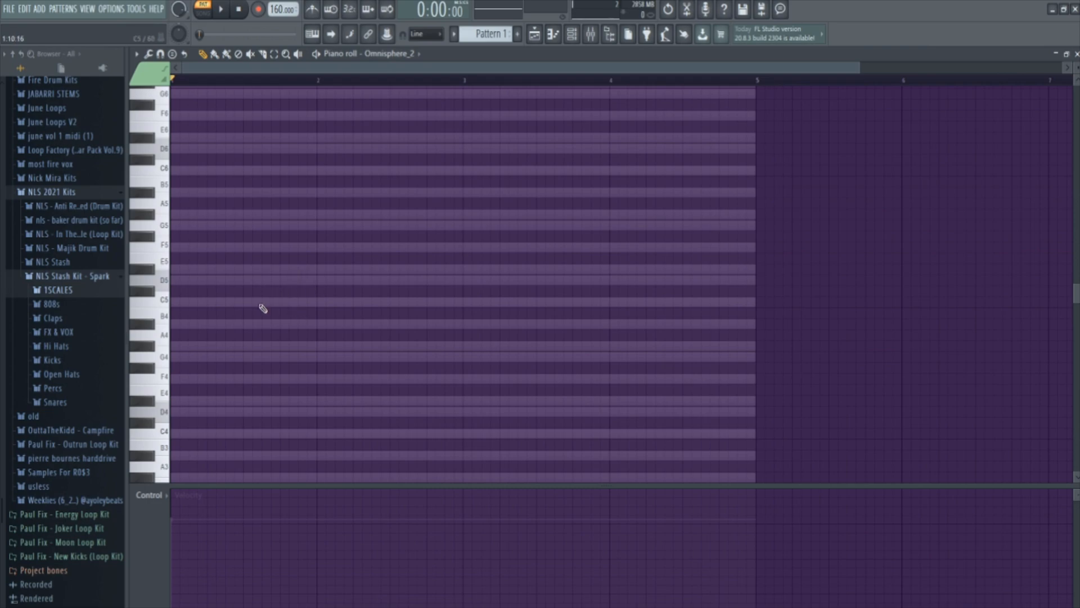
- Draw a one-bar F4 note at the start of the pattern and play it back
{"action": "scroll", "coordinate": [260, 308], "scroll_direction": "up", "scroll_amount": 2}
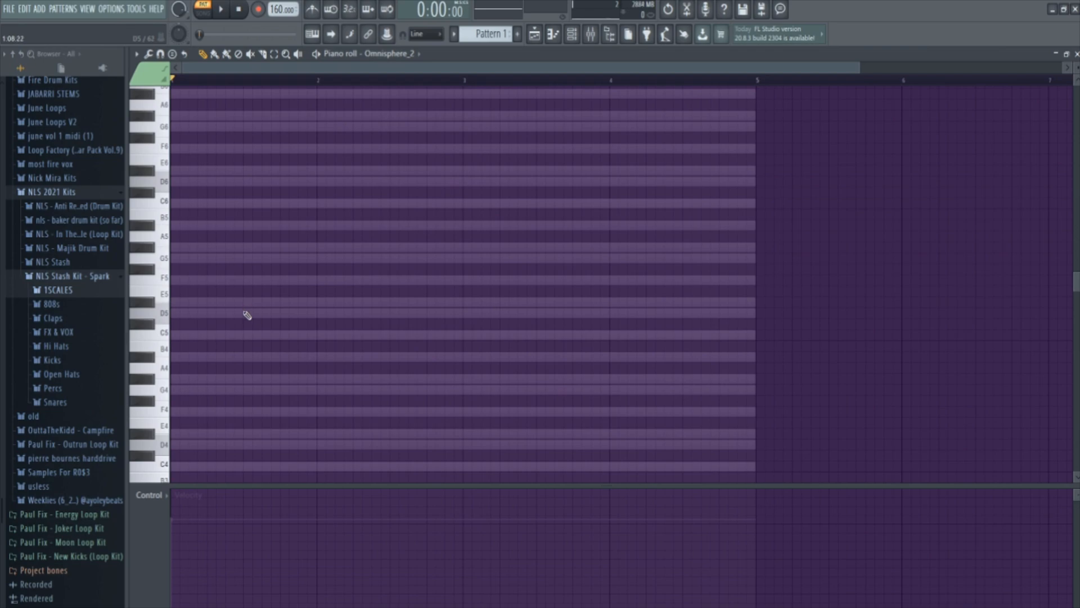
{"action": "scroll", "coordinate": [188, 319], "scroll_direction": "down", "scroll_amount": 4}
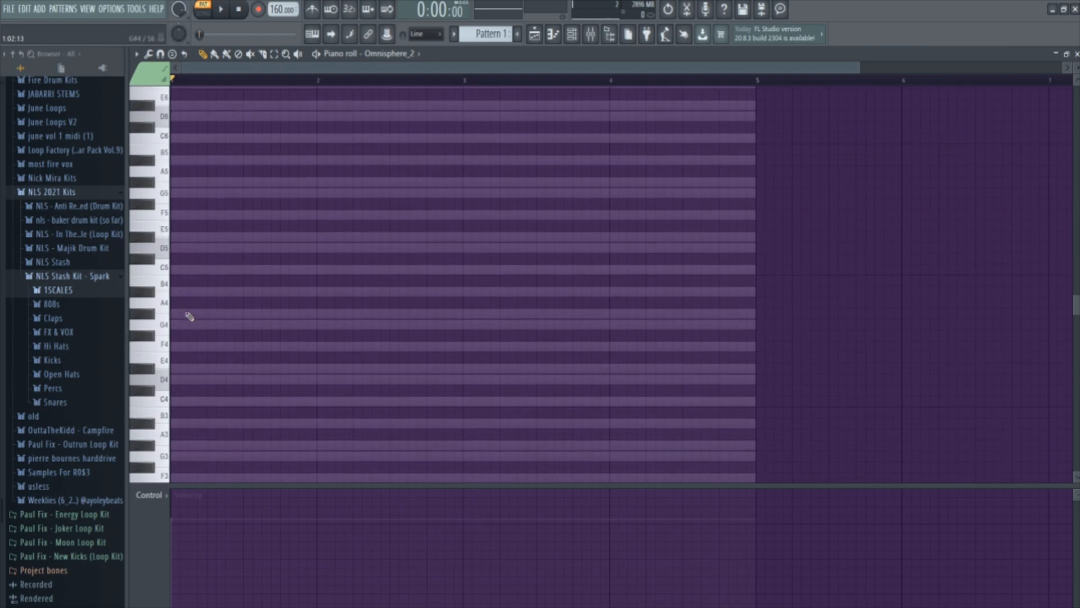
{"action": "mouse_move", "coordinate": [195, 272]}
{"action": "left_mouse_down"}
{"action": "mouse_move", "coordinate": [164, 270]}
{"action": "mouse_move", "coordinate": [168, 344]}
{"action": "mouse_move", "coordinate": [316, 344]}
{"action": "left_mouse_up"}
{"action": "key", "text": "space"}
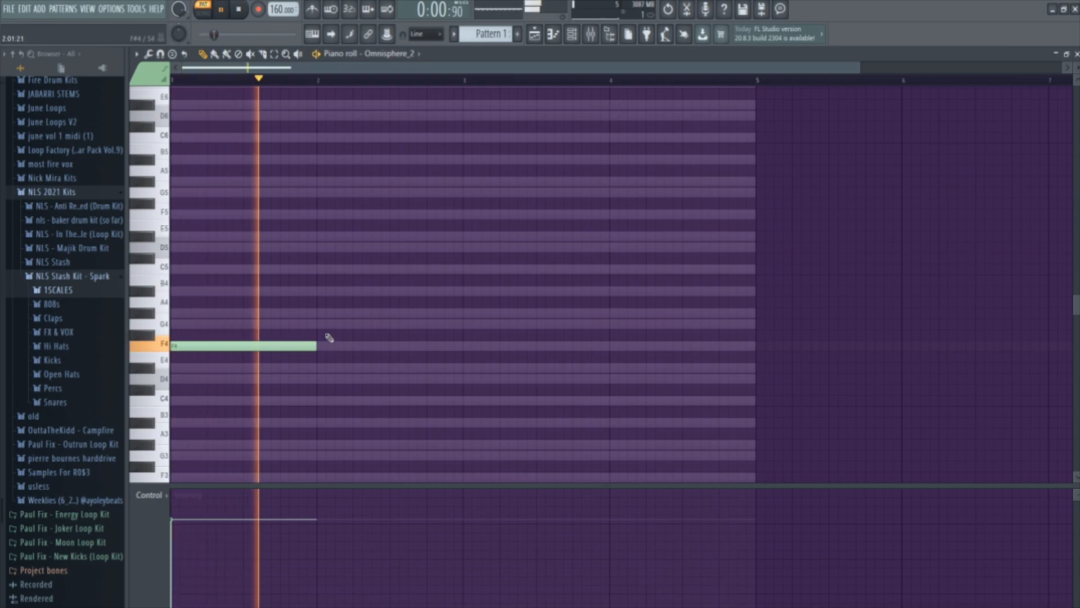
{"action": "key", "text": "space"}
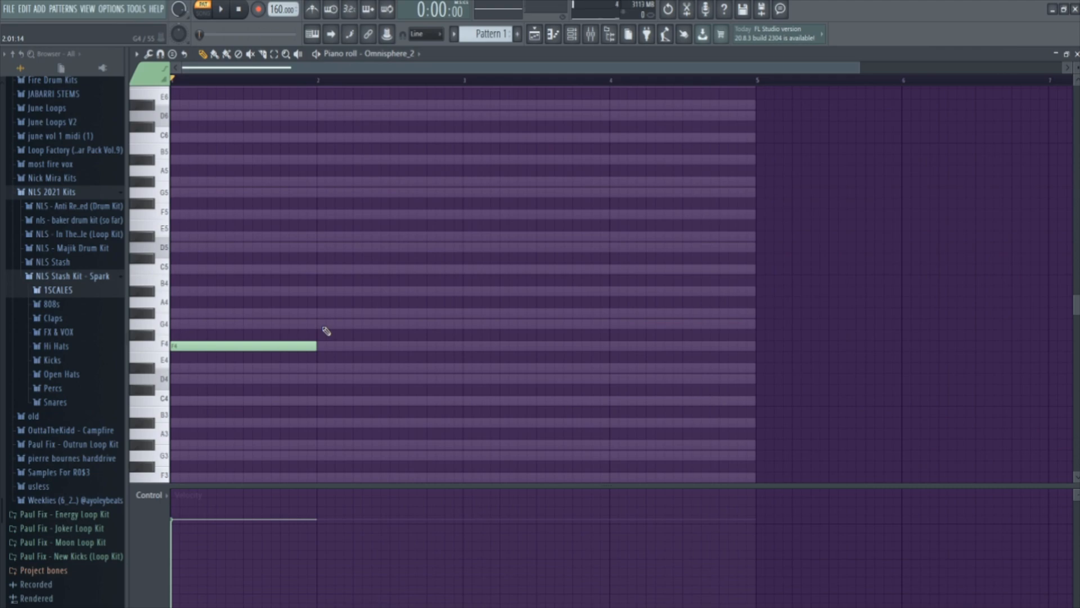
- Extend the F4 note to 1.5 bars, followed by a D#4 of equal length and a one-bar D4 in bar 4
{"action": "scroll", "coordinate": [350, 336], "scroll_direction": "down", "scroll_amount": 2}
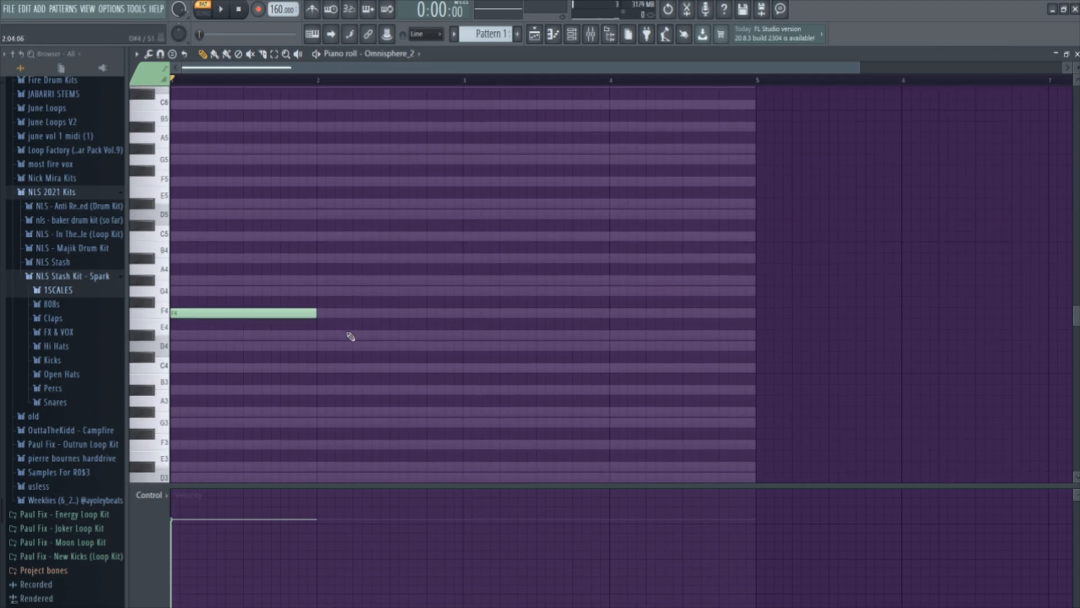
{"action": "mouse_move", "coordinate": [316, 313]}
{"action": "left_mouse_down"}
{"action": "mouse_move", "coordinate": [398, 314]}
{"action": "mouse_move", "coordinate": [389, 313]}
{"action": "left_mouse_up"}
{"action": "left_click", "coordinate": [391, 336]}
{"action": "left_click", "coordinate": [612, 345]}
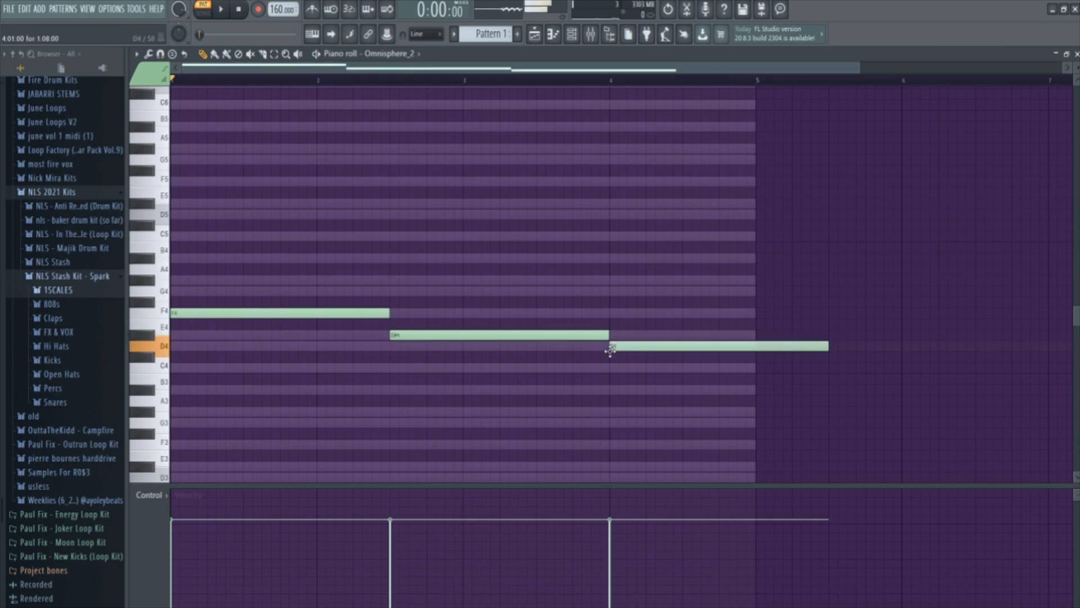
{"action": "left_click_drag", "start_coordinate": [831, 345], "coordinate": [756, 346]}
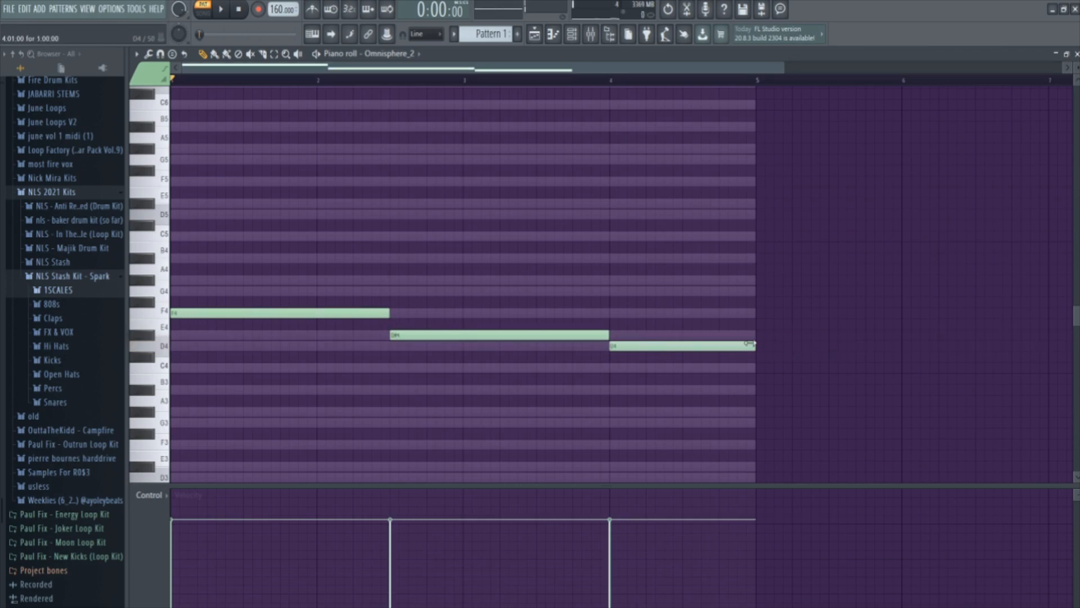
- Play back the three-note line through the end of bar 4
{"action": "key", "text": "space"}
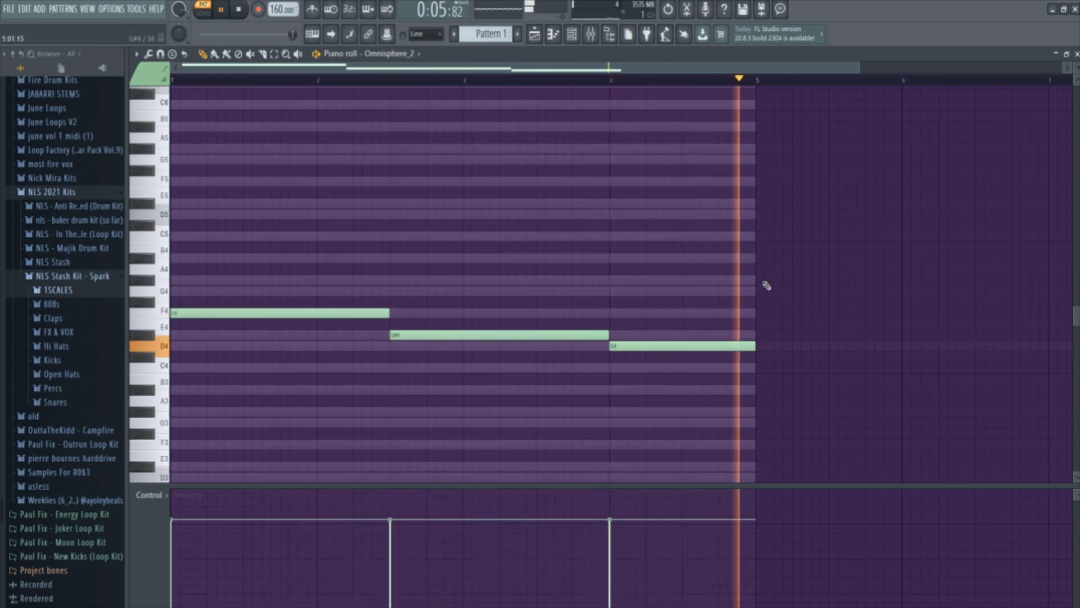
{"action": "key", "text": "space"}
{"action": "scroll", "coordinate": [479, 80], "scroll_direction": "down", "scroll_amount": 3}
{"action": "scroll", "coordinate": [490, 72], "scroll_direction": "up", "scroll_amount": 1}
{"action": "scroll", "coordinate": [400, 260], "scroll_direction": "up", "scroll_amount": 3}
{"action": "scroll", "coordinate": [403, 251], "scroll_direction": "down", "scroll_amount": 6}
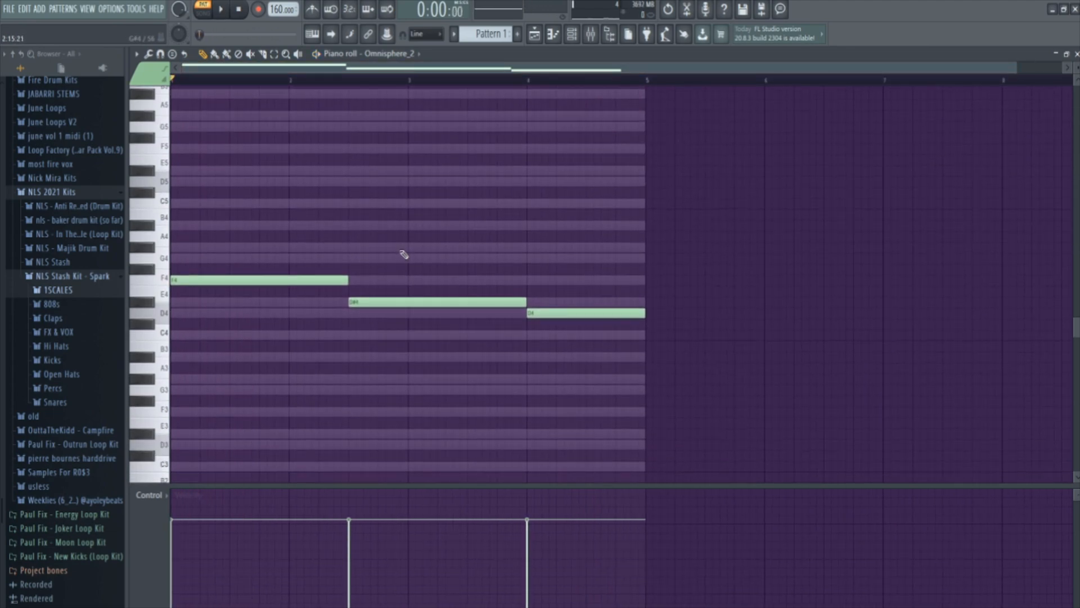
{"action": "scroll", "coordinate": [406, 255], "scroll_direction": "up", "scroll_amount": 3}
- Try a copy of all three notes one octave higher, then delete the copied notes
{"action": "left_click_drag", "start_coordinate": [451, 296], "coordinate": [633, 362]}
{"action": "key", "text": "ctrl+a"}
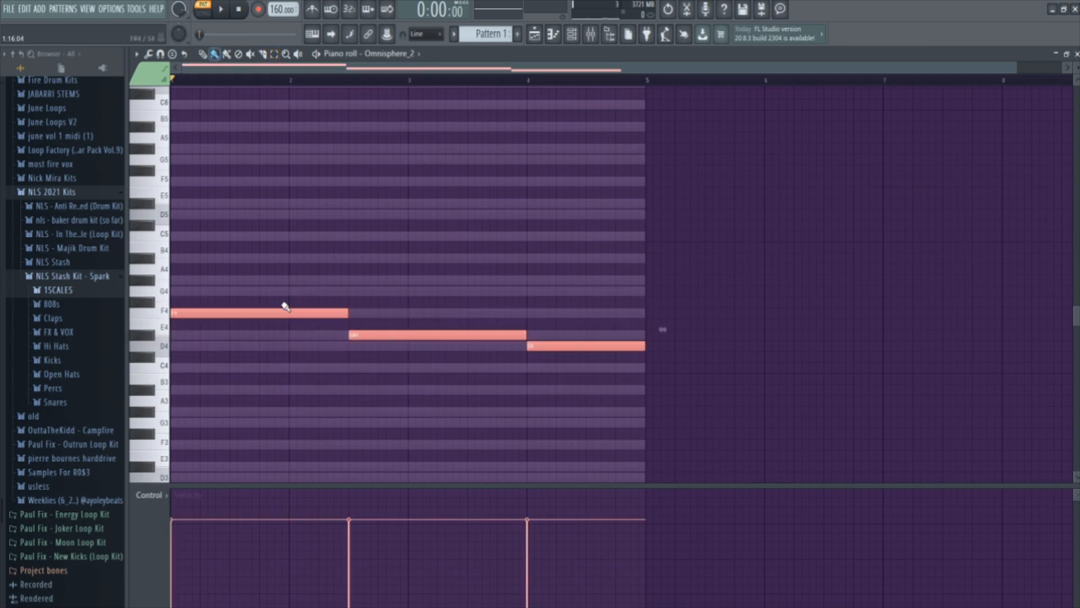
{"action": "key", "text": "ctrl+Up"}
{"action": "key", "text": "space"}
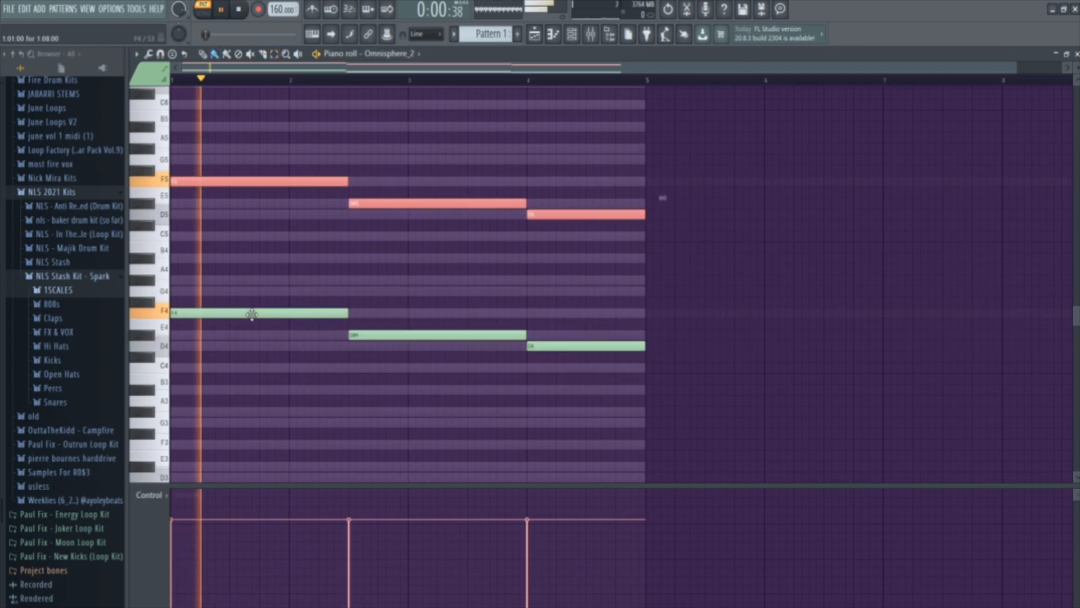
{"action": "key", "text": "space"}
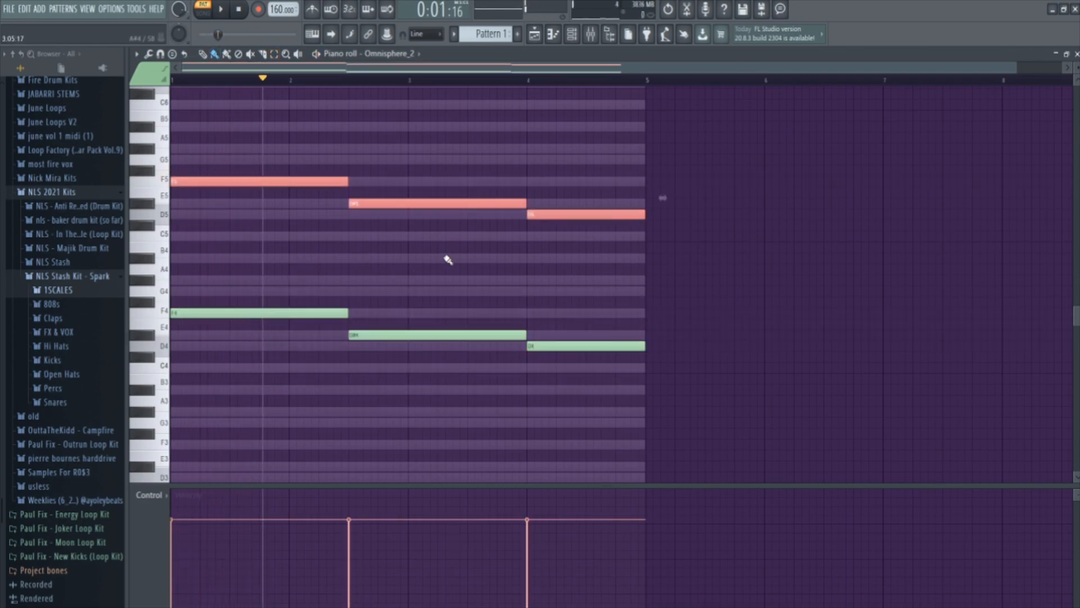
{"action": "key", "text": "Delete"}
{"action": "scroll", "coordinate": [438, 256], "scroll_direction": "up", "scroll_amount": 3}
{"action": "key", "text": "p"}
{"action": "mouse_move", "coordinate": [250, 292]}
{"action": "left_mouse_down"}
{"action": "mouse_move", "coordinate": [113, 303]}
{"action": "mouse_move", "coordinate": [129, 303]}
{"action": "left_mouse_up"}
{"action": "left_click_drag", "start_coordinate": [210, 302], "coordinate": [214, 203]}
{"action": "right_click", "coordinate": [215, 203]}
{"action": "scroll", "coordinate": [278, 228], "scroll_direction": "down", "scroll_amount": 2}
{"action": "scroll", "coordinate": [287, 83], "scroll_direction": "up", "scroll_amount": 2}
{"action": "key", "text": "space"}
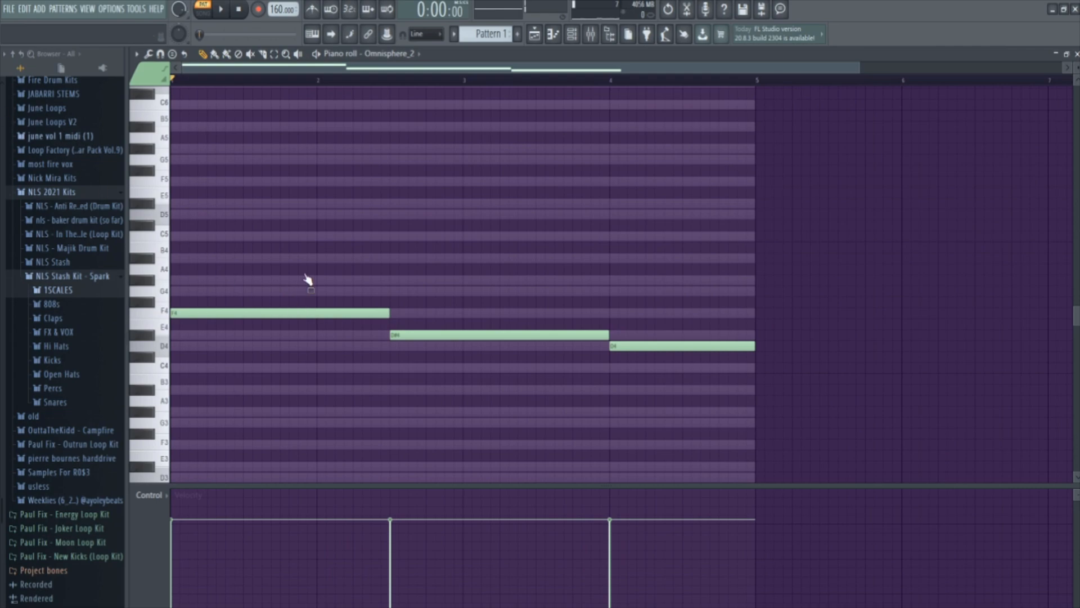
- Build the first chord by adding G#4 and C5 notes above the opening F4, each 1.5 bars long
{"action": "scroll", "coordinate": [405, 270], "scroll_direction": "down", "scroll_amount": 2}
{"action": "scroll", "coordinate": [441, 231], "scroll_direction": "up", "scroll_amount": 2}
{"action": "left_click_drag", "start_coordinate": [257, 290], "coordinate": [175, 291]}
{"action": "left_click_drag", "start_coordinate": [313, 291], "coordinate": [388, 299]}
{"action": "mouse_move", "coordinate": [330, 248]}
{"action": "left_mouse_down"}
{"action": "mouse_move", "coordinate": [140, 251]}
{"action": "mouse_move", "coordinate": [138, 261]}
{"action": "left_mouse_up"}
{"action": "key", "text": "space"}
{"action": "key", "text": "space"}
{"action": "left_click_drag", "start_coordinate": [283, 290], "coordinate": [256, 233]}
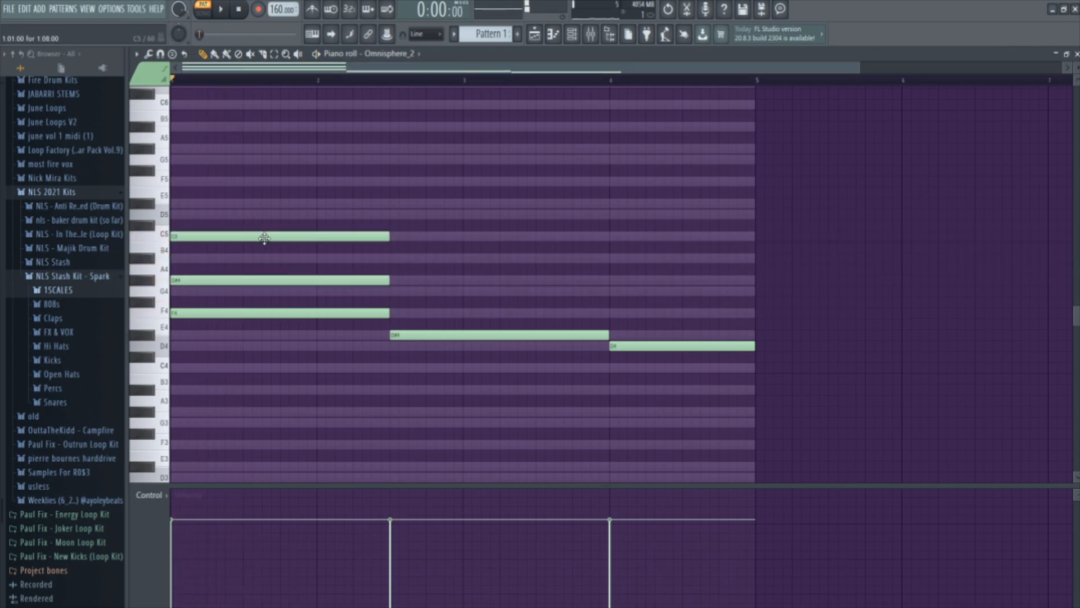
- Build the second chord by adding G4 and A#4 above the D#4, each 1.5 bars long, and play it back
{"action": "key", "text": "space"}
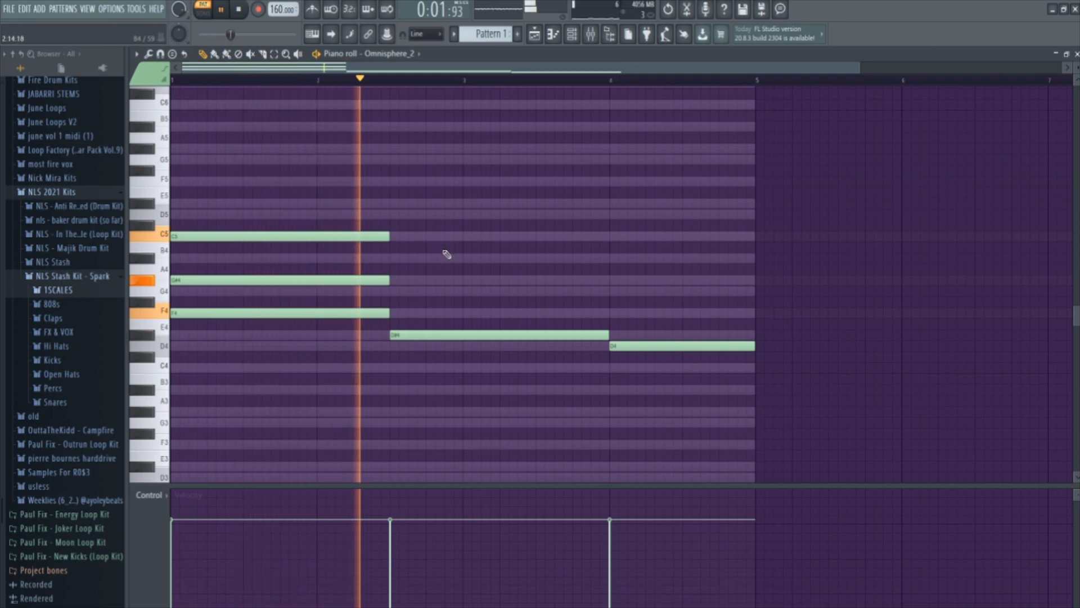
{"action": "key", "text": "space"}
{"action": "left_click", "coordinate": [395, 301]}
{"action": "left_click_drag", "start_coordinate": [395, 301], "coordinate": [395, 291]}
{"action": "left_click", "coordinate": [392, 257]}
{"action": "key", "text": "space"}
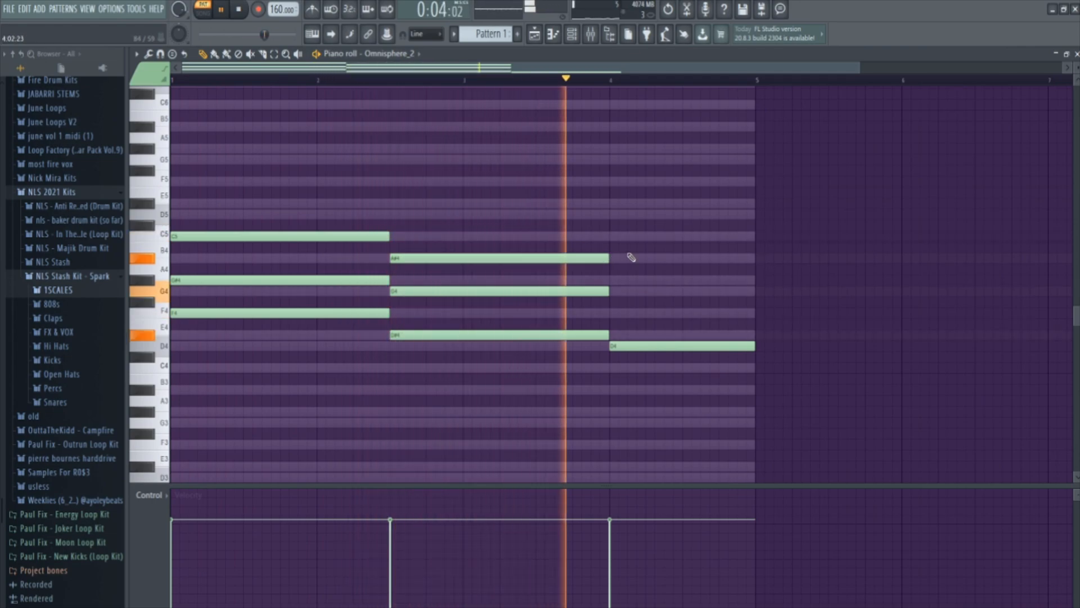
{"action": "key", "text": "space"}
{"action": "key", "text": "space"}
{"action": "key", "text": "space"}
- Slice the second chord at the middle of bar 3 and raise the top note of its last half bar to C5
{"action": "key", "text": "c"}
{"action": "left_click_drag", "start_coordinate": [529, 237], "coordinate": [536, 353]}
{"action": "key", "text": "p"}
{"action": "left_click_drag", "start_coordinate": [571, 291], "coordinate": [568, 313]}
{"action": "left_click_drag", "start_coordinate": [560, 257], "coordinate": [560, 280]}
{"action": "left_click", "coordinate": [536, 79]}
{"action": "key", "text": "space"}
{"action": "key", "text": "space"}
{"action": "left_click_drag", "start_coordinate": [571, 313], "coordinate": [575, 235]}
{"action": "key", "text": "space"}
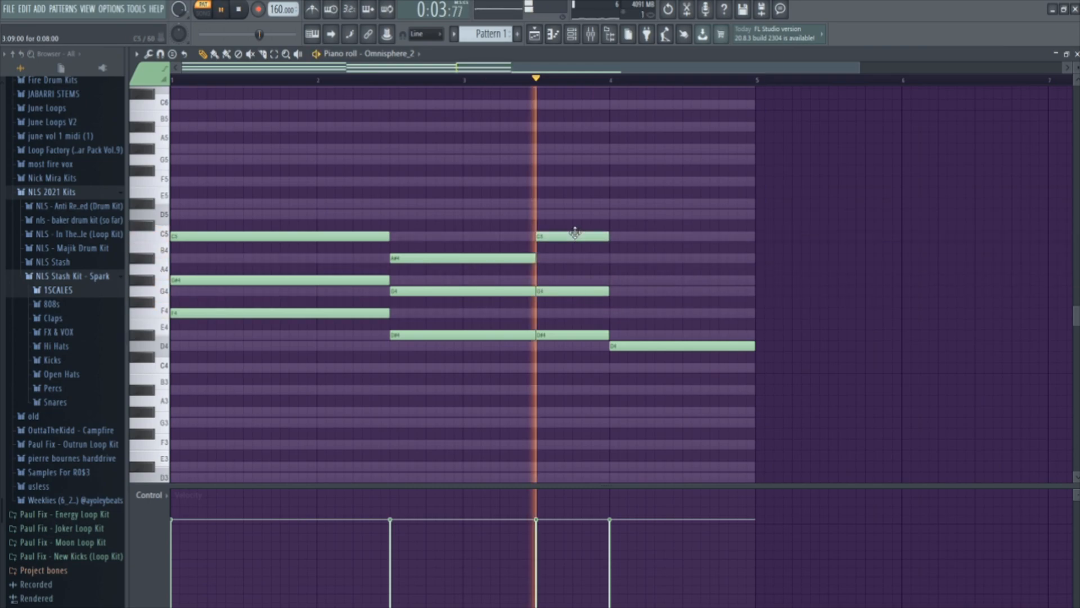
{"action": "key", "text": "space"}
- Complete the bar 4 chord with one-bar G4 and A#4 notes above the D4, and play the progression from the start
{"action": "left_click", "coordinate": [613, 291]}
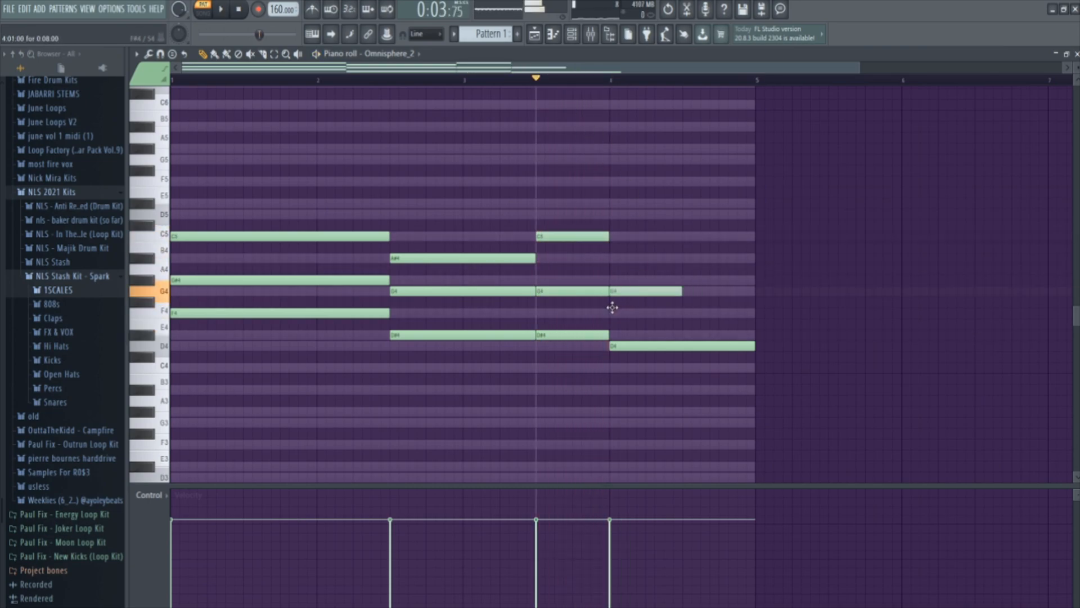
{"action": "left_click_drag", "start_coordinate": [682, 292], "coordinate": [755, 293]}
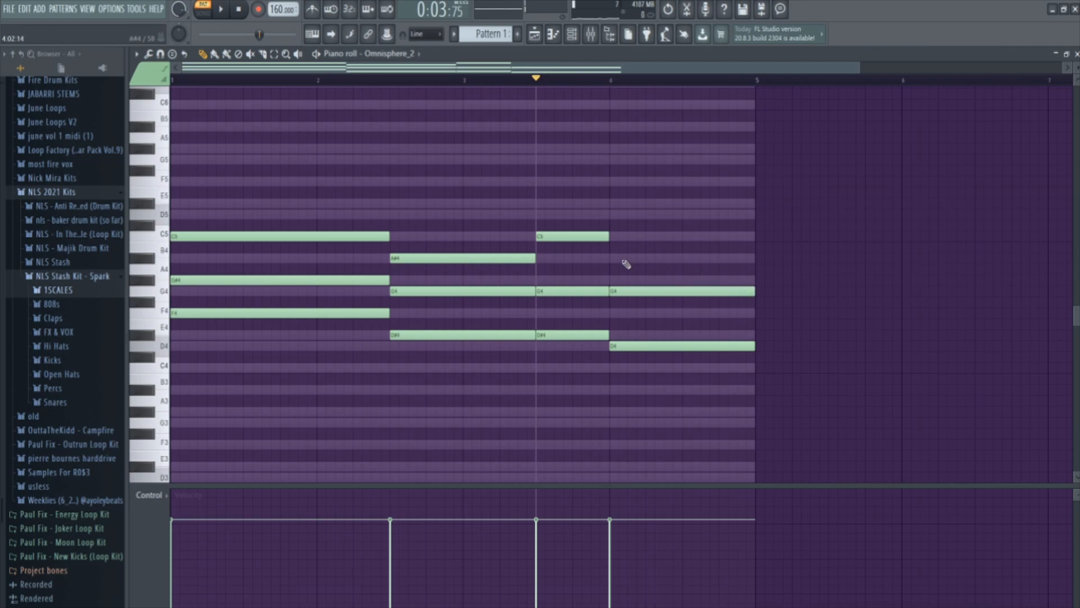
{"action": "left_click", "coordinate": [616, 257]}
{"action": "left_click_drag", "start_coordinate": [533, 79], "coordinate": [37, 145]}
{"action": "key", "text": "space"}
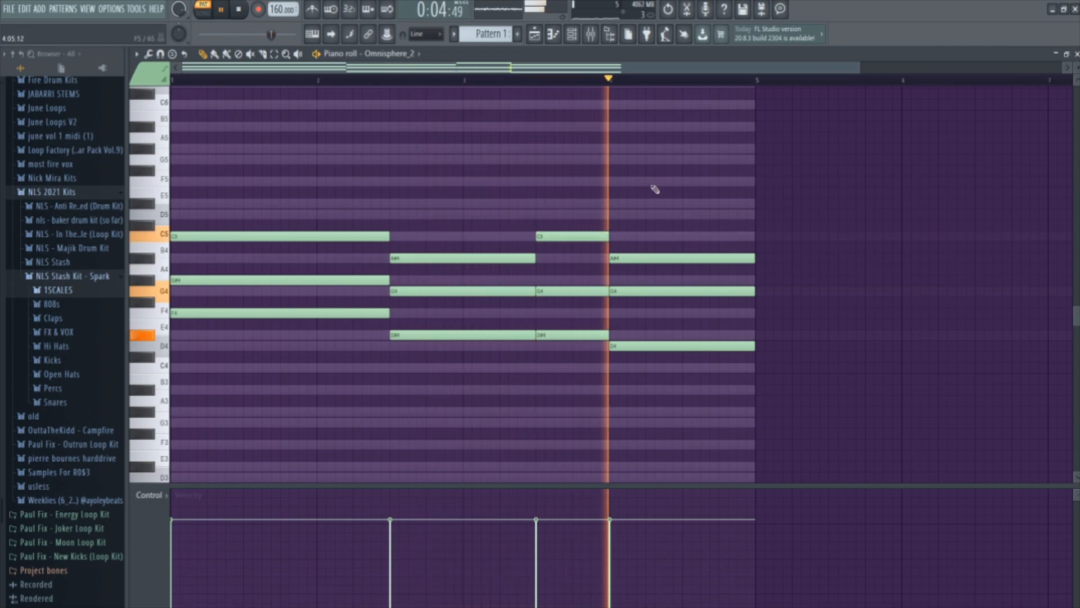
{"action": "key", "text": "space"}
- Set the project tempo to 170 BPM and play the chord progression back
{"action": "left_click_drag", "start_coordinate": [278, 9], "coordinate": [278, 5]}
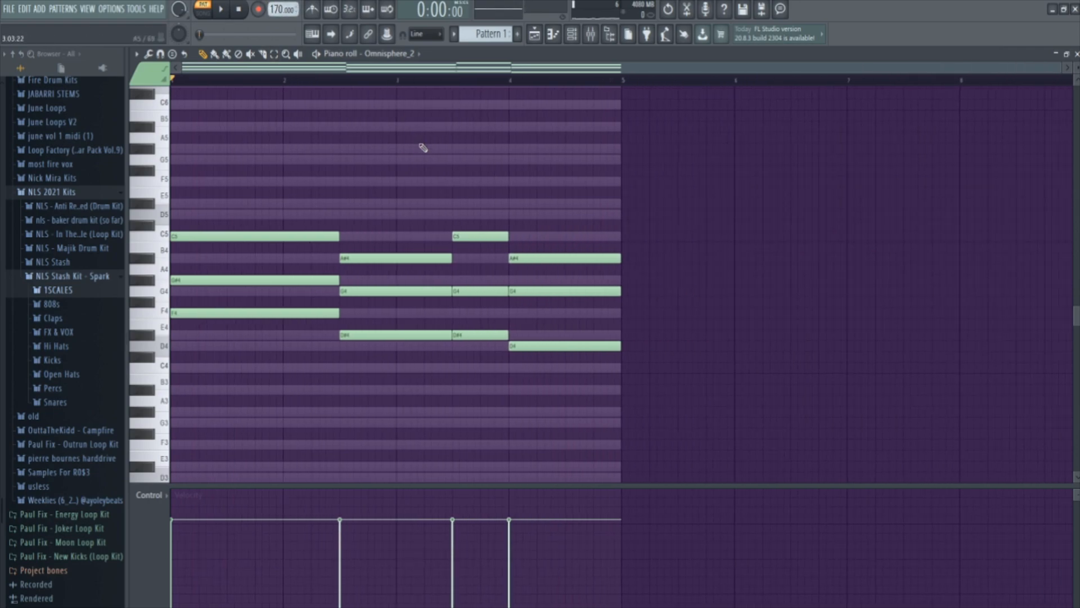
{"action": "key", "text": "space"}
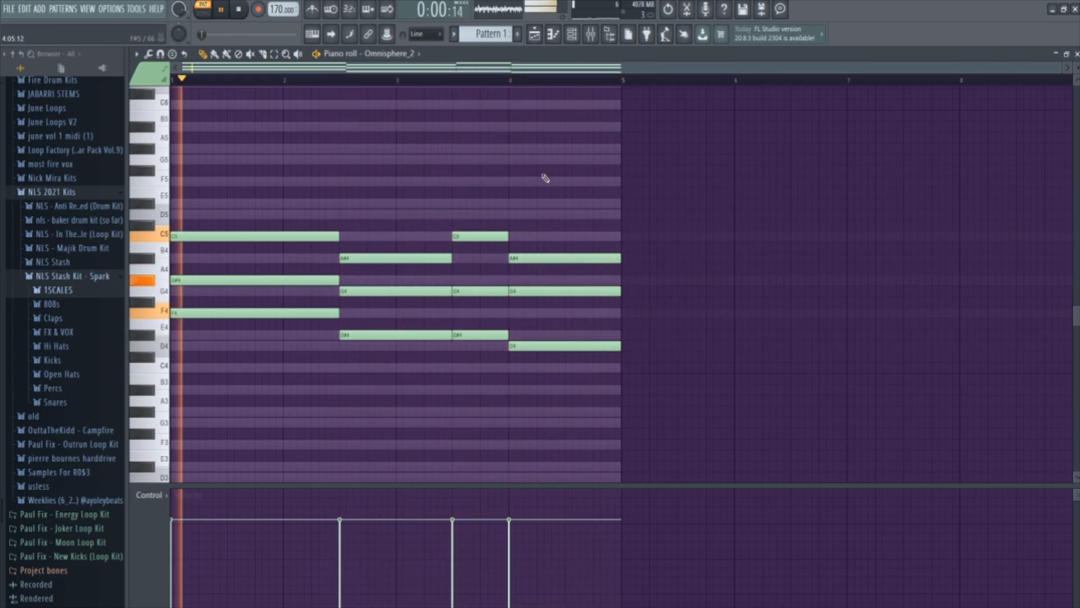
{"action": "scroll", "coordinate": [540, 176], "scroll_direction": "down", "scroll_amount": 3}
{"action": "key", "text": "space"}
- Duplicate the lowest note of every chord one octave down as a bass line: F3, D#3, D#3 and D3
{"action": "left_click", "coordinate": [307, 247], "text": "ctrl+shift"}
{"action": "left_click", "coordinate": [410, 270], "text": "ctrl+shift"}
{"action": "left_click", "coordinate": [478, 269], "text": "ctrl+shift"}
{"action": "left_click", "coordinate": [562, 279], "text": "ctrl+shift"}
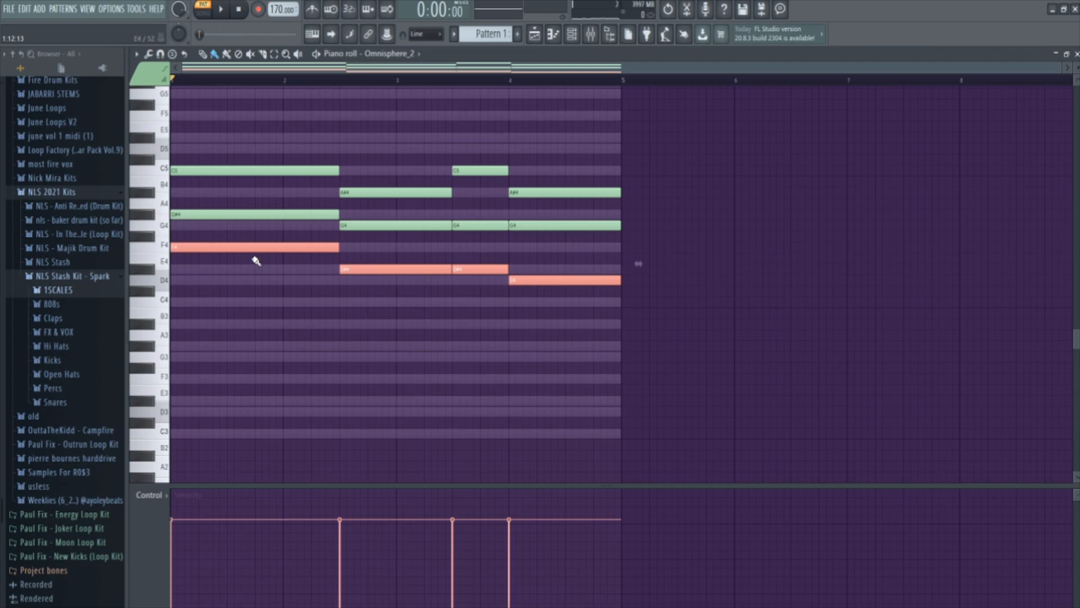
{"action": "key", "text": "ctrl+Down"}
{"action": "left_click", "coordinate": [408, 323], "text": "ctrl"}
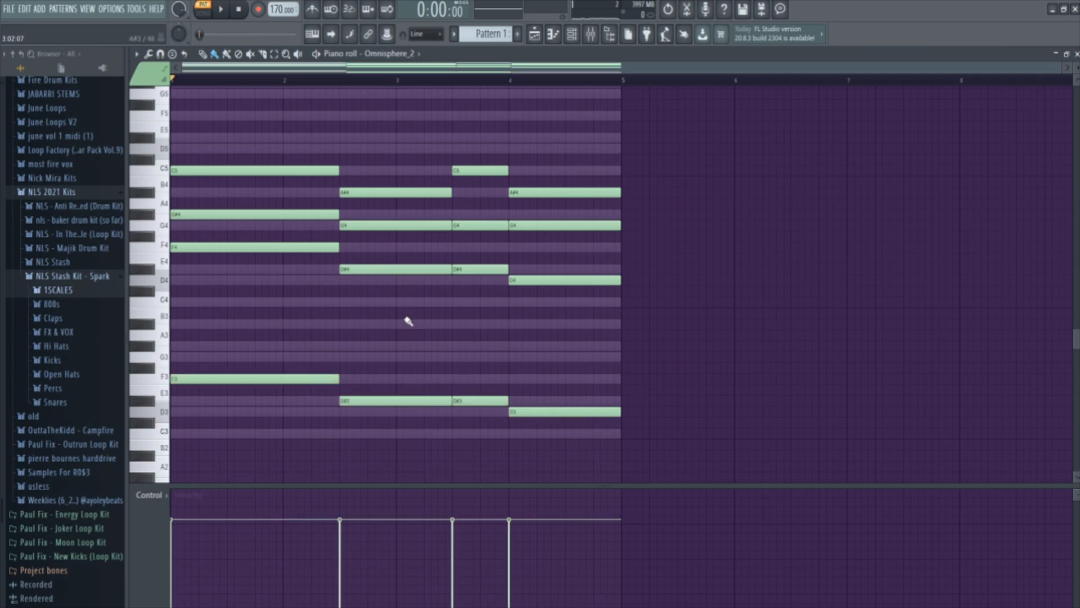
- Play back the progression with its octave-lower bass notes
{"action": "scroll", "coordinate": [419, 319], "scroll_direction": "down", "scroll_amount": 1}
{"action": "scroll", "coordinate": [430, 313], "scroll_direction": "up", "scroll_amount": 3}
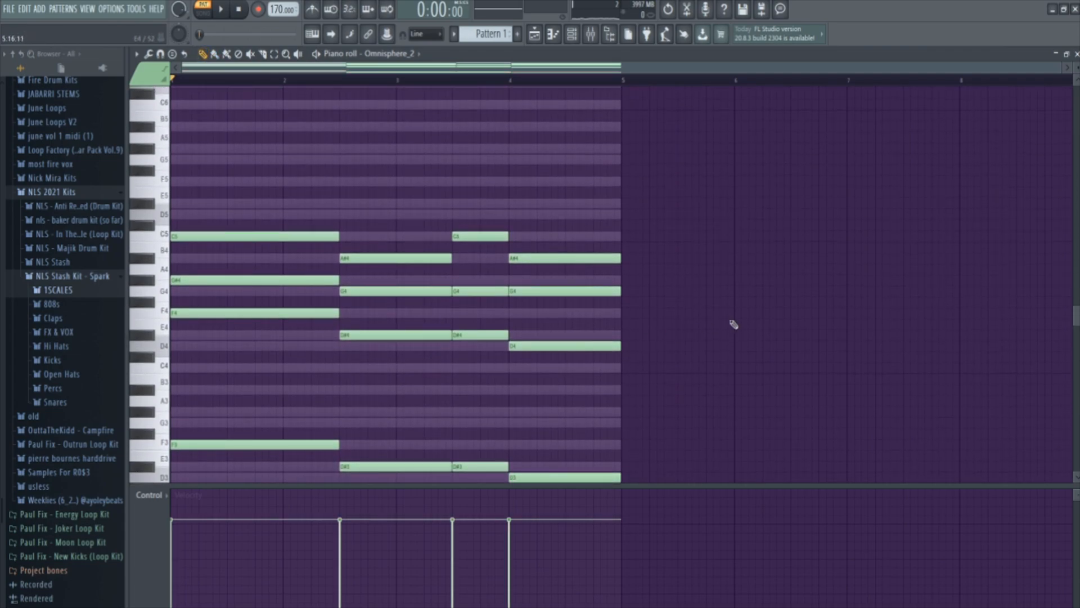
{"action": "scroll", "coordinate": [687, 316], "scroll_direction": "down", "scroll_amount": 1}
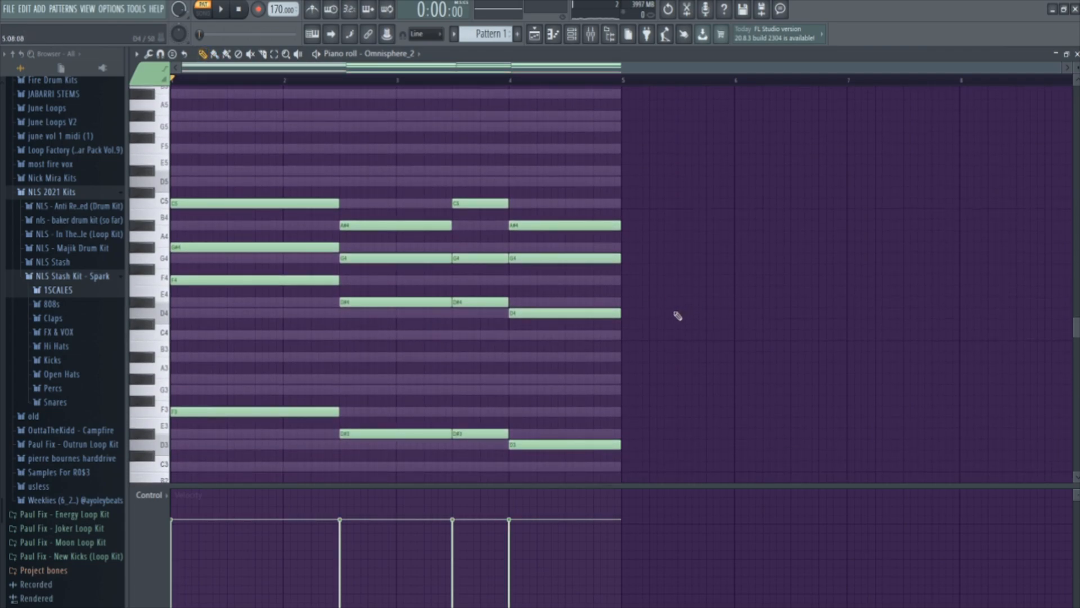
{"action": "key", "text": "space"}
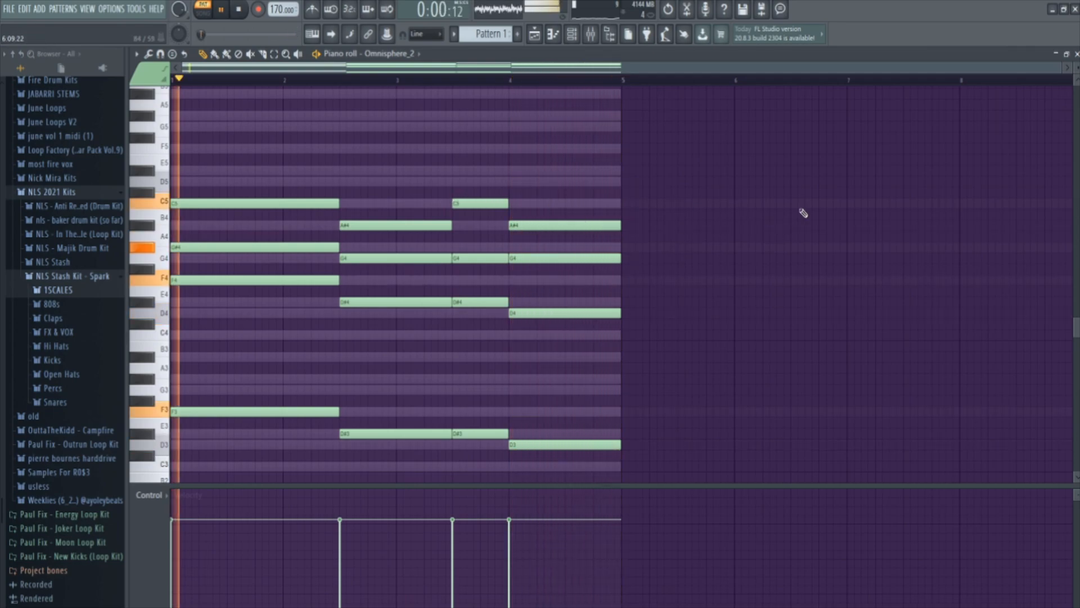
{"action": "key", "text": "space"}
- Try a one-bar G5 note and a 1.5-bar A#5 note above the first chord, deleting each again
{"action": "scroll", "coordinate": [372, 170], "scroll_direction": "up", "scroll_amount": 1}
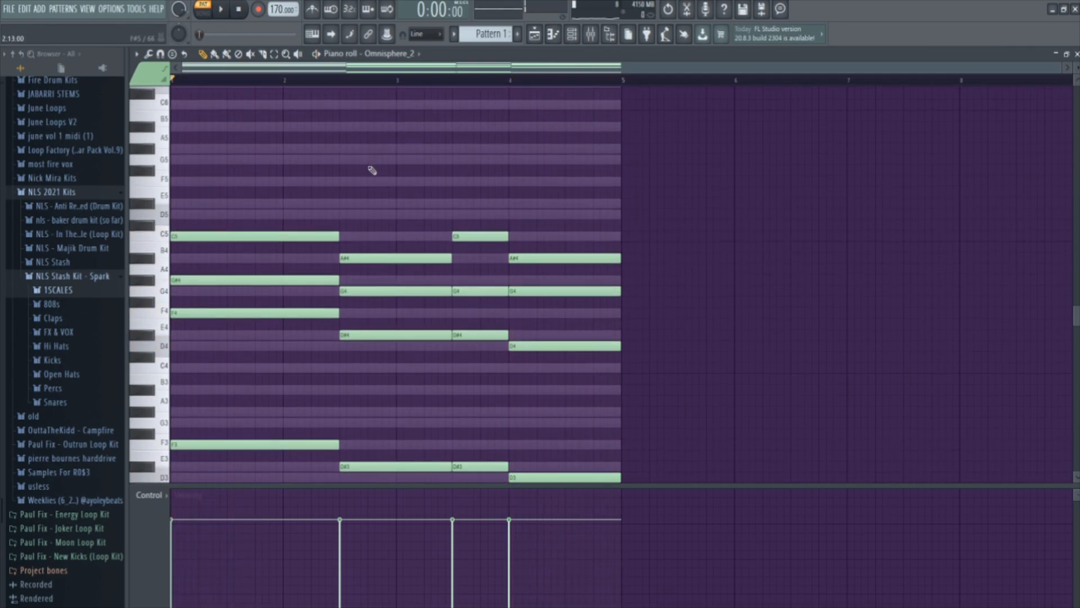
{"action": "left_click_drag", "start_coordinate": [323, 162], "coordinate": [222, 168]}
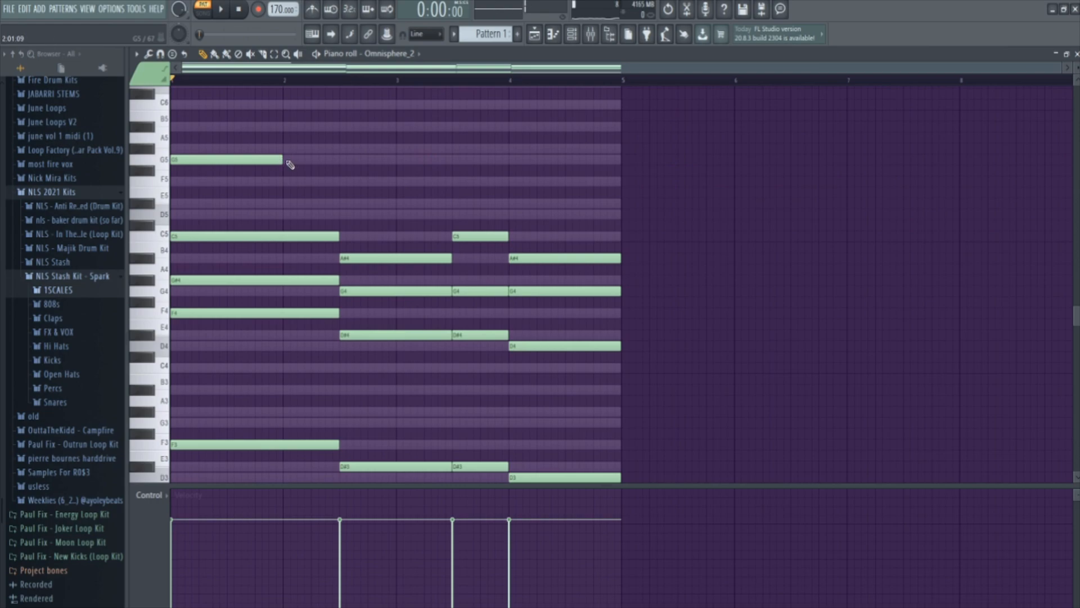
{"action": "left_click_drag", "start_coordinate": [312, 160], "coordinate": [313, 178]}
{"action": "right_click", "coordinate": [314, 178]}
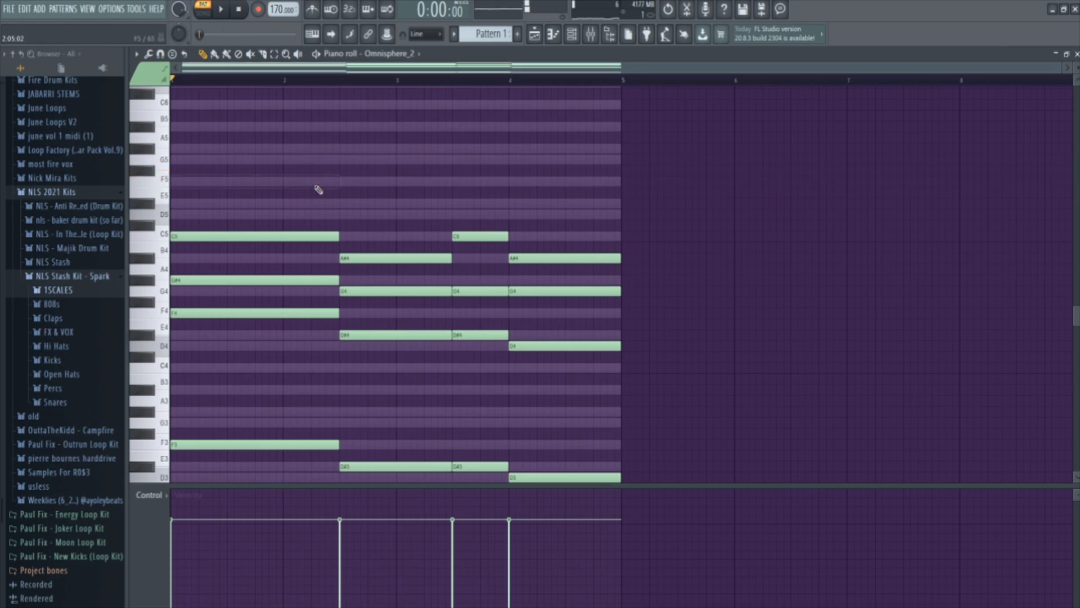
{"action": "scroll", "coordinate": [372, 204], "scroll_direction": "up", "scroll_amount": 2}
{"action": "left_click_drag", "start_coordinate": [368, 199], "coordinate": [138, 195]}
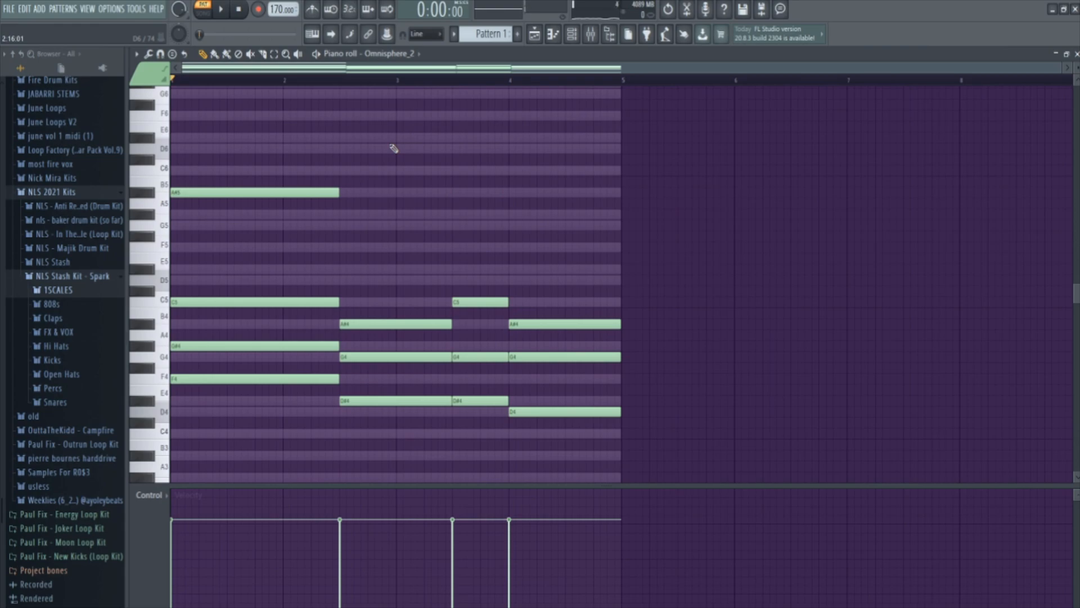
{"action": "right_click", "coordinate": [333, 192]}
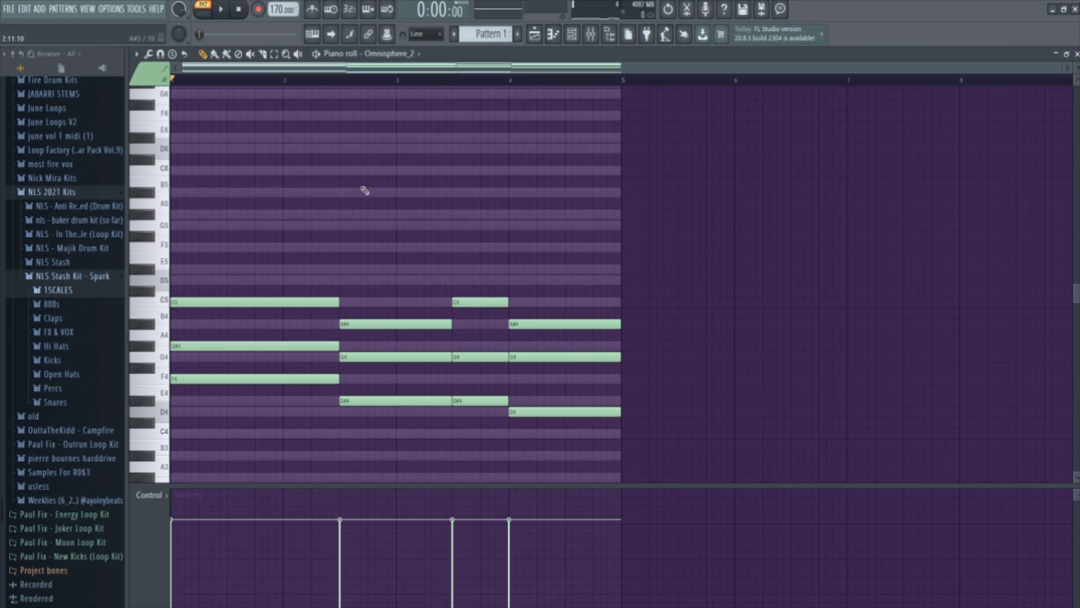
- Look over the chord and bass notes and play the pattern from the start up to bar 4
{"action": "scroll", "coordinate": [378, 185], "scroll_direction": "down", "scroll_amount": 4}
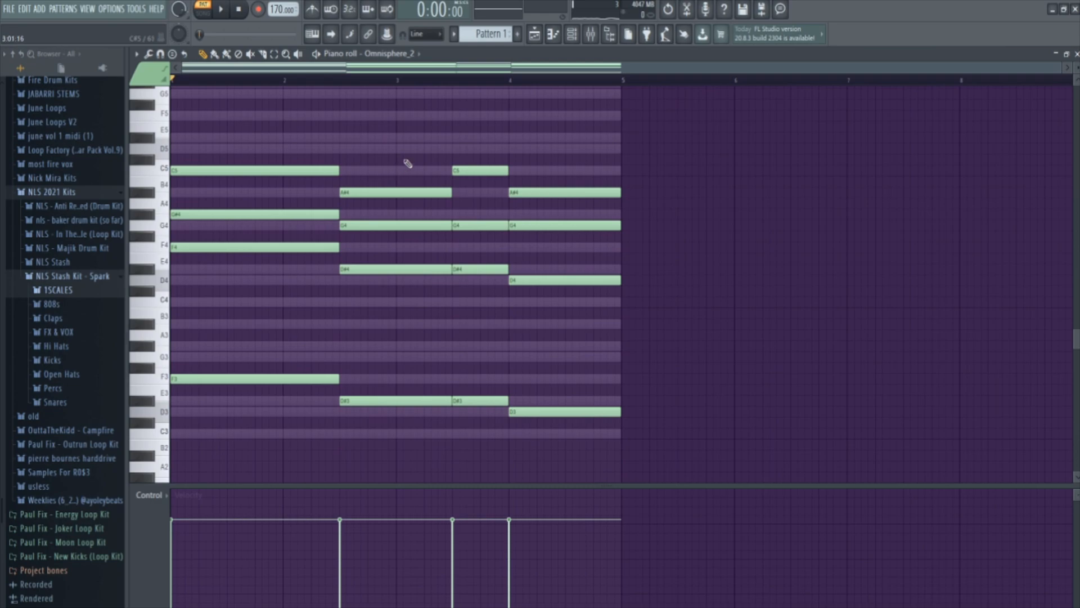
{"action": "scroll", "coordinate": [460, 143], "scroll_direction": "up", "scroll_amount": 1}
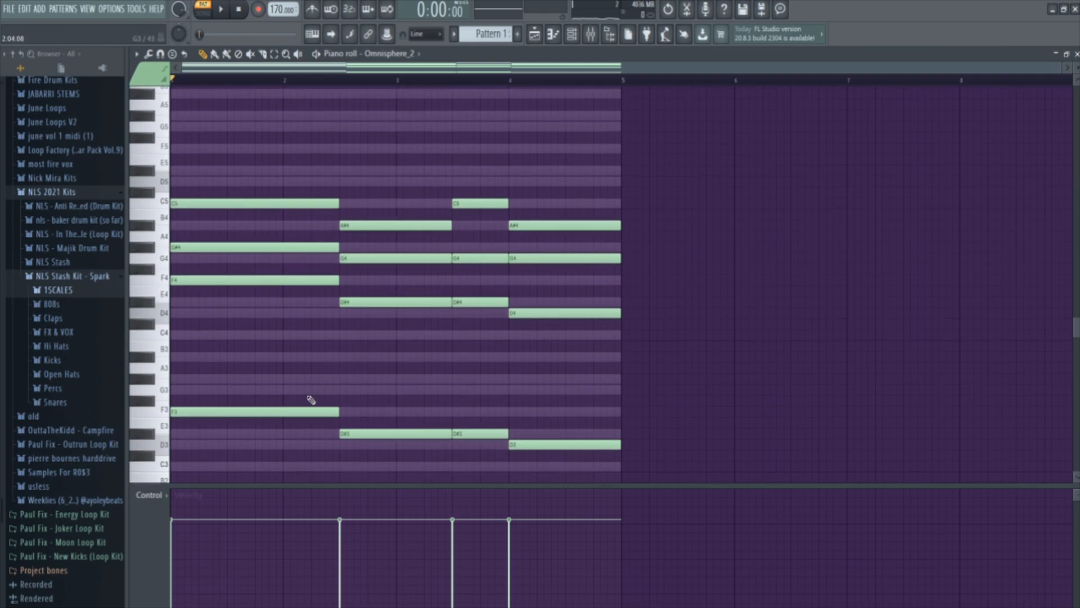
{"action": "scroll", "coordinate": [439, 361], "scroll_direction": "up", "scroll_amount": 1}
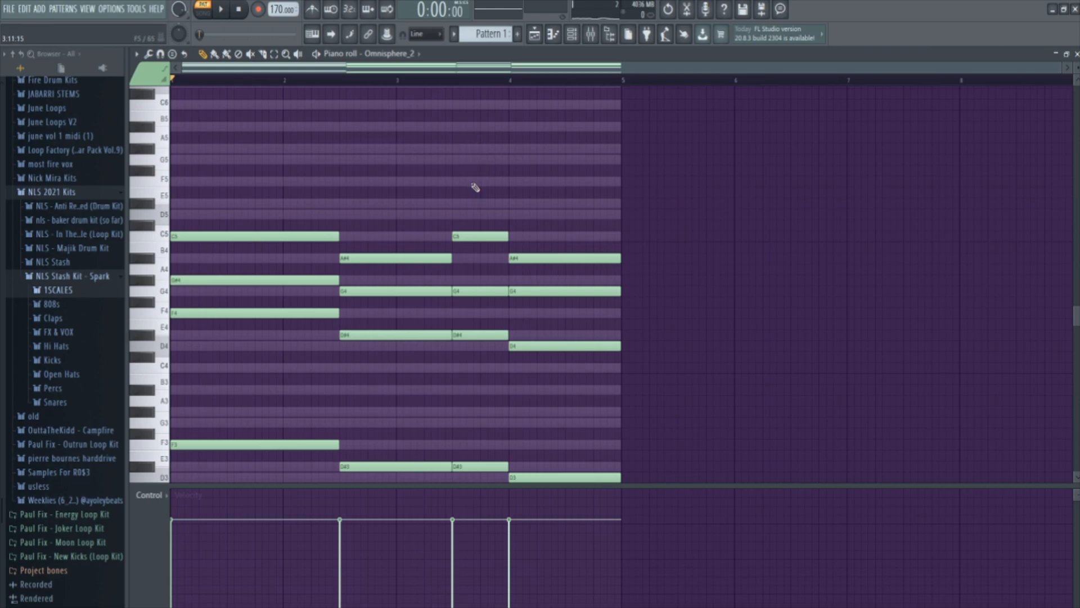
{"action": "scroll", "coordinate": [476, 188], "scroll_direction": "down", "scroll_amount": 2}
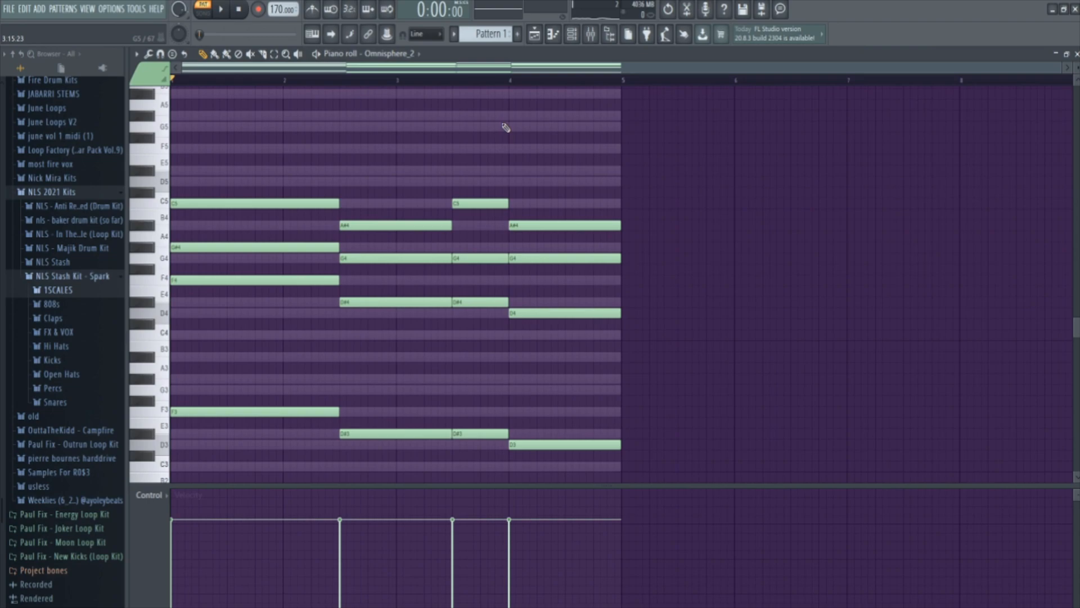
{"action": "scroll", "coordinate": [466, 193], "scroll_direction": "up", "scroll_amount": 2}
{"action": "key", "text": "space"}
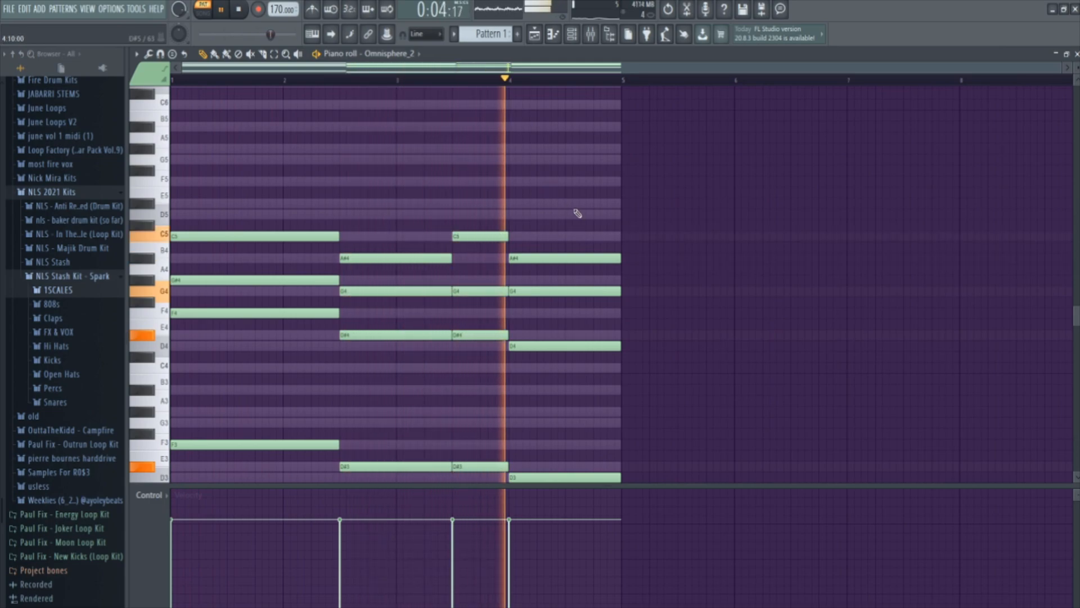
{"action": "key", "text": "space"}
- Audition the last chord from the beginning of bar 4
{"action": "left_click", "coordinate": [510, 80]}
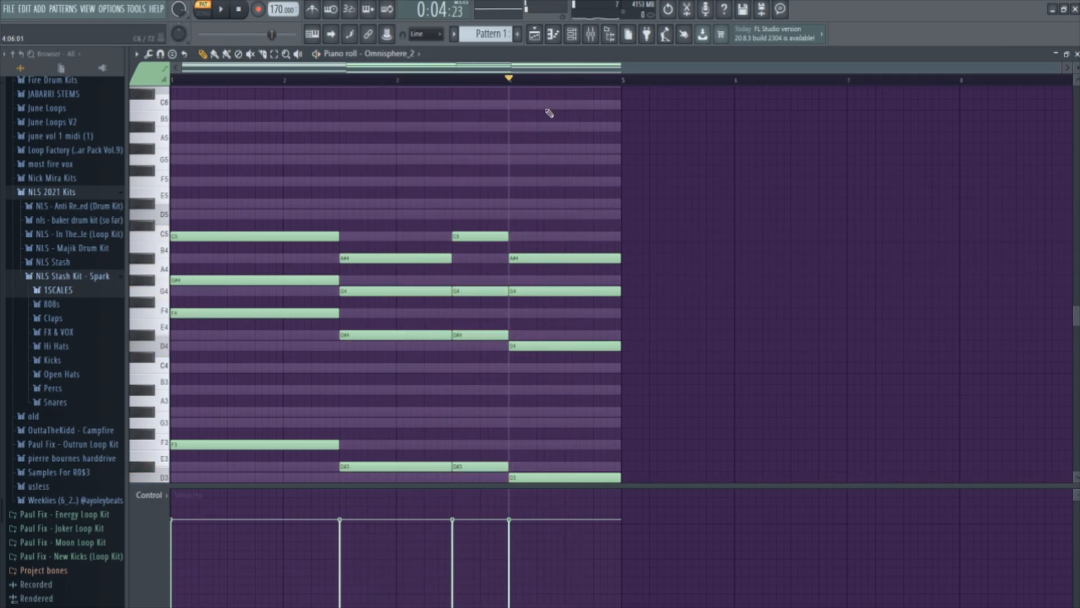
{"action": "scroll", "coordinate": [548, 113], "scroll_direction": "down", "scroll_amount": 4}
{"action": "left_click_drag", "start_coordinate": [259, 137], "coordinate": [326, 256]}
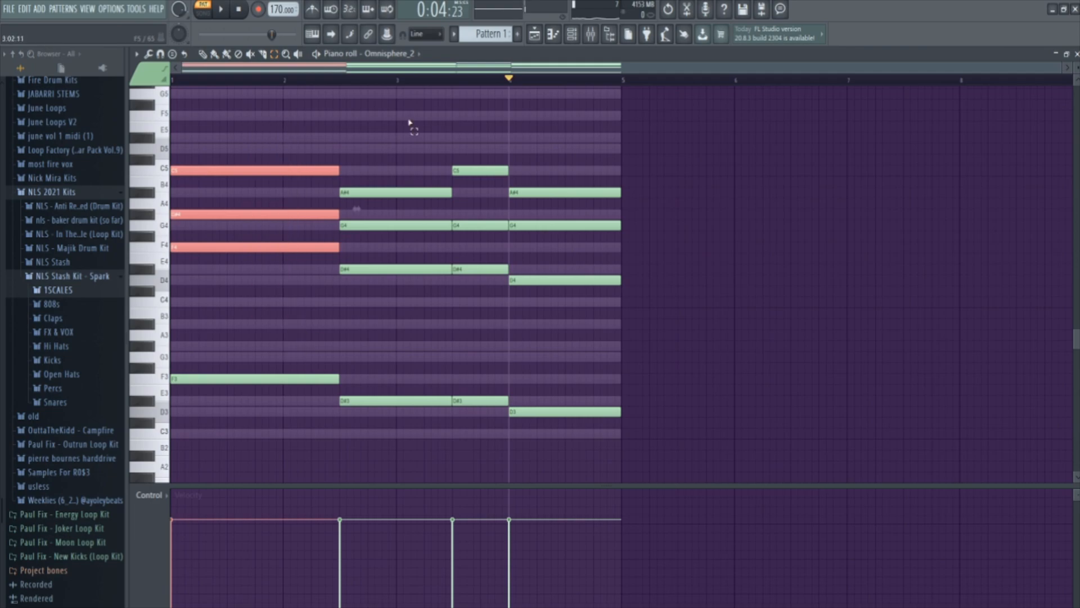
{"action": "left_click", "coordinate": [570, 109]}
{"action": "key", "text": "space"}
{"action": "key", "text": "space"}
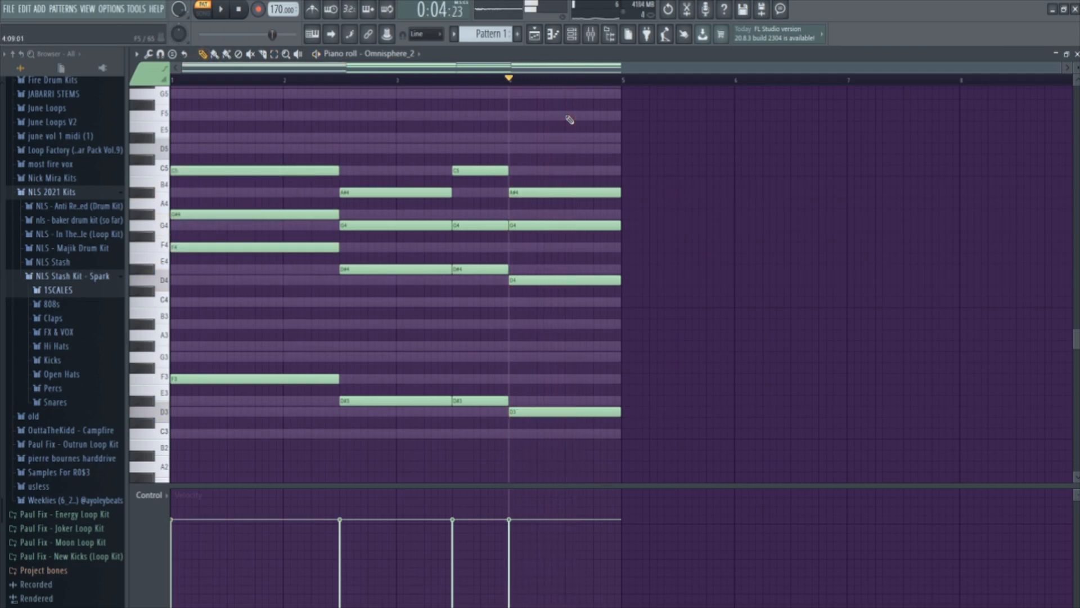
{"action": "key", "text": "space"}
{"action": "key", "text": "space"}
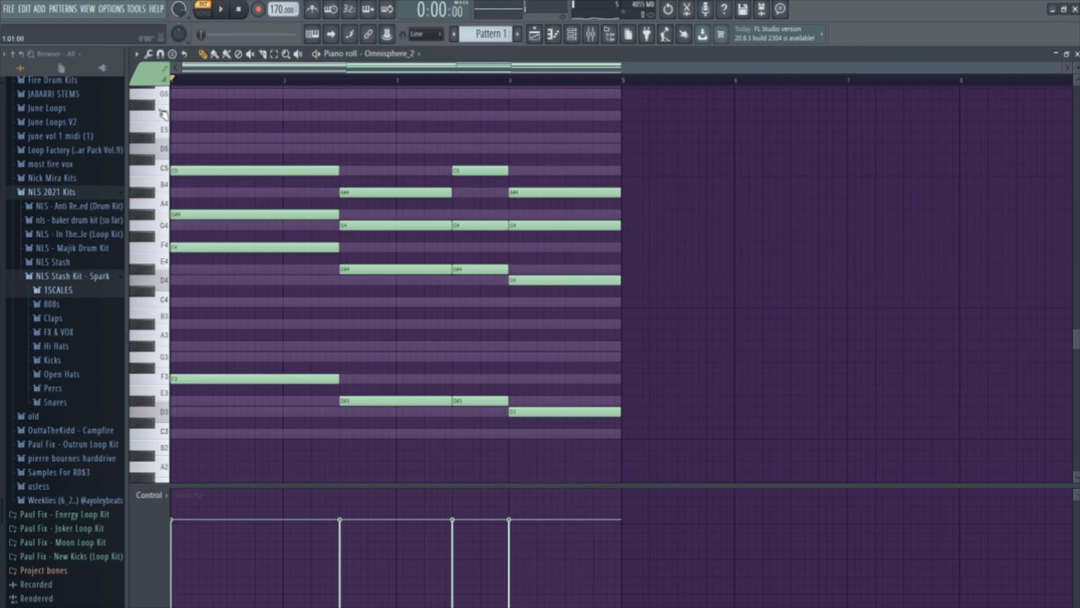
{"action": "scroll", "coordinate": [315, 152], "scroll_direction": "up", "scroll_amount": 3}
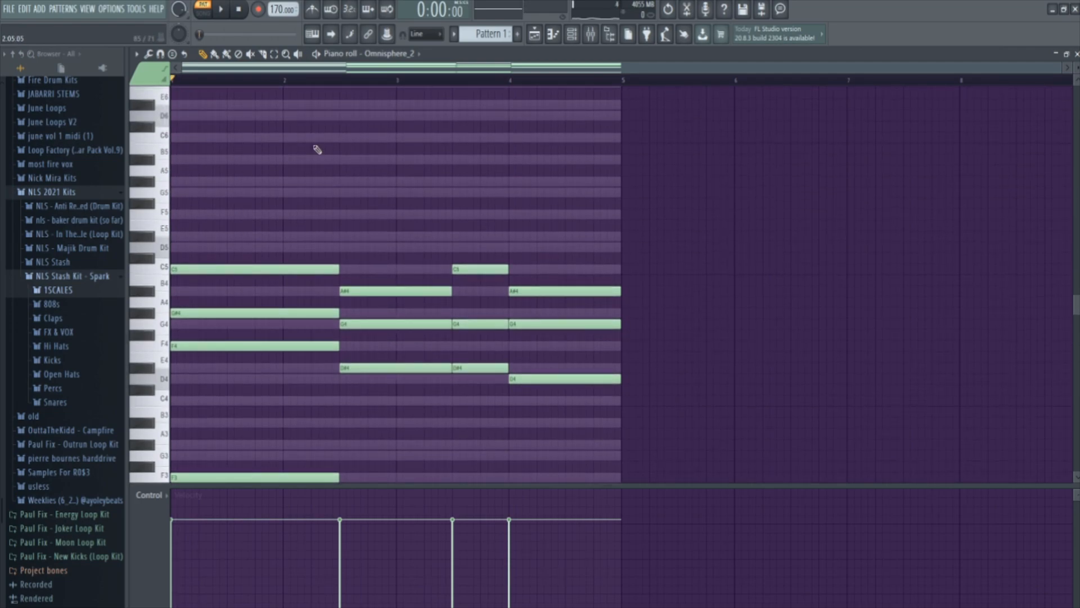
{"action": "scroll", "coordinate": [321, 141], "scroll_direction": "down", "scroll_amount": 2}
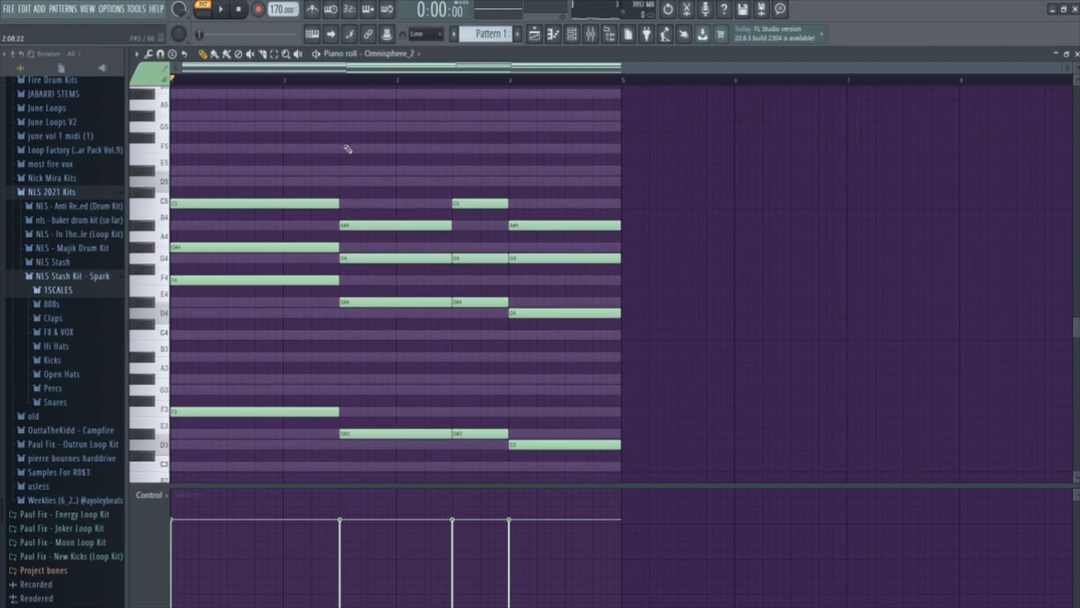
{"action": "scroll", "coordinate": [356, 149], "scroll_direction": "up", "scroll_amount": 1}
{"action": "scroll", "coordinate": [357, 149], "scroll_direction": "down", "scroll_amount": 1}
{"action": "left_click_drag", "start_coordinate": [340, 80], "coordinate": [513, 96]}
{"action": "scroll", "coordinate": [552, 108], "scroll_direction": "down", "scroll_amount": 1}
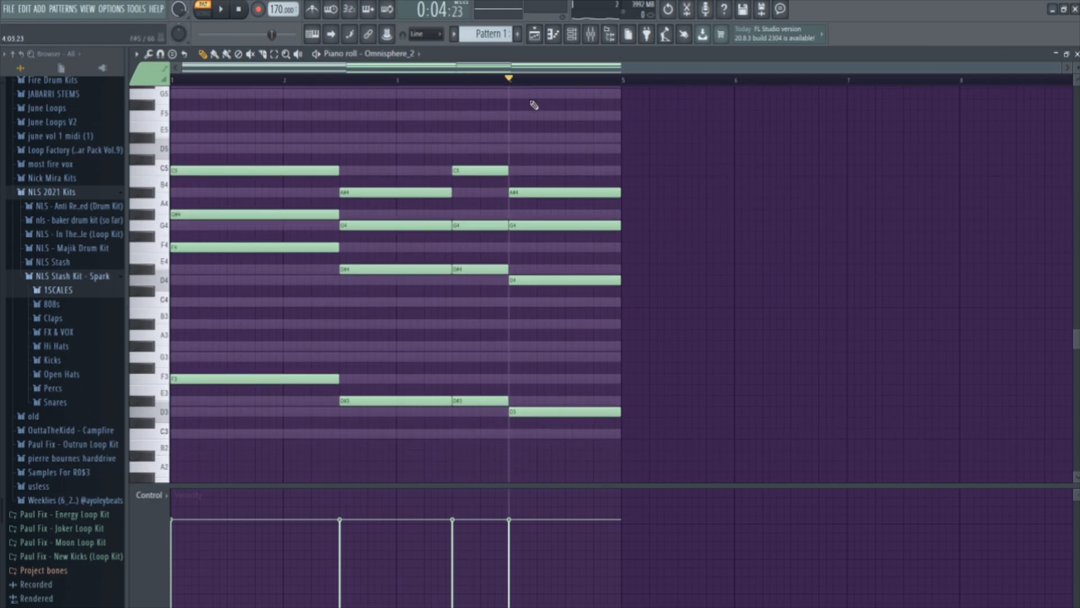
{"action": "scroll", "coordinate": [548, 110], "scroll_direction": "up", "scroll_amount": 3}
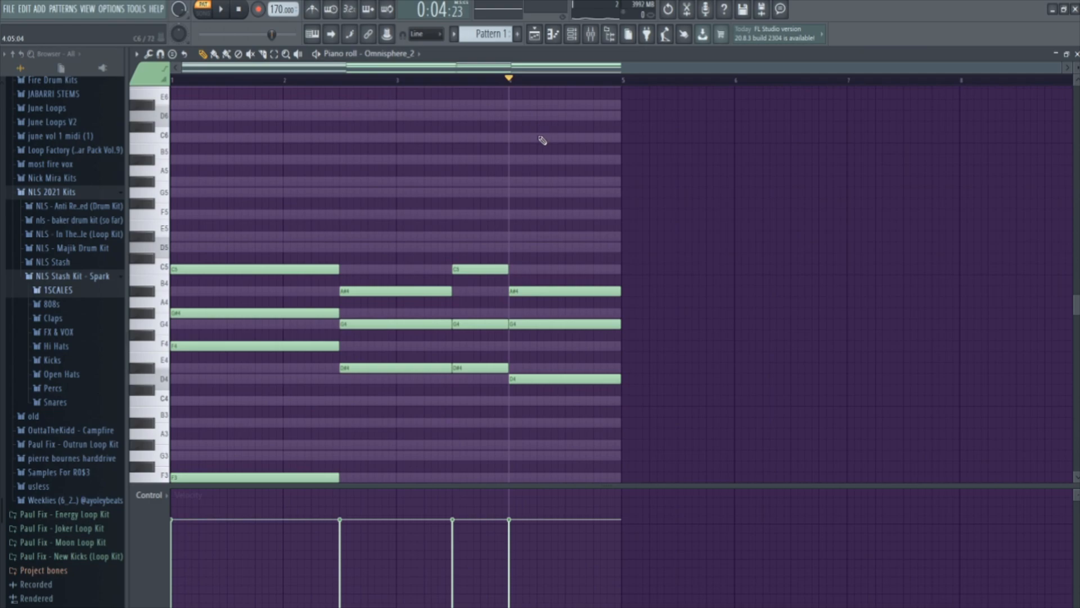
{"action": "scroll", "coordinate": [543, 140], "scroll_direction": "down", "scroll_amount": 4}
{"action": "left_click_drag", "start_coordinate": [512, 93], "coordinate": [614, 93]}
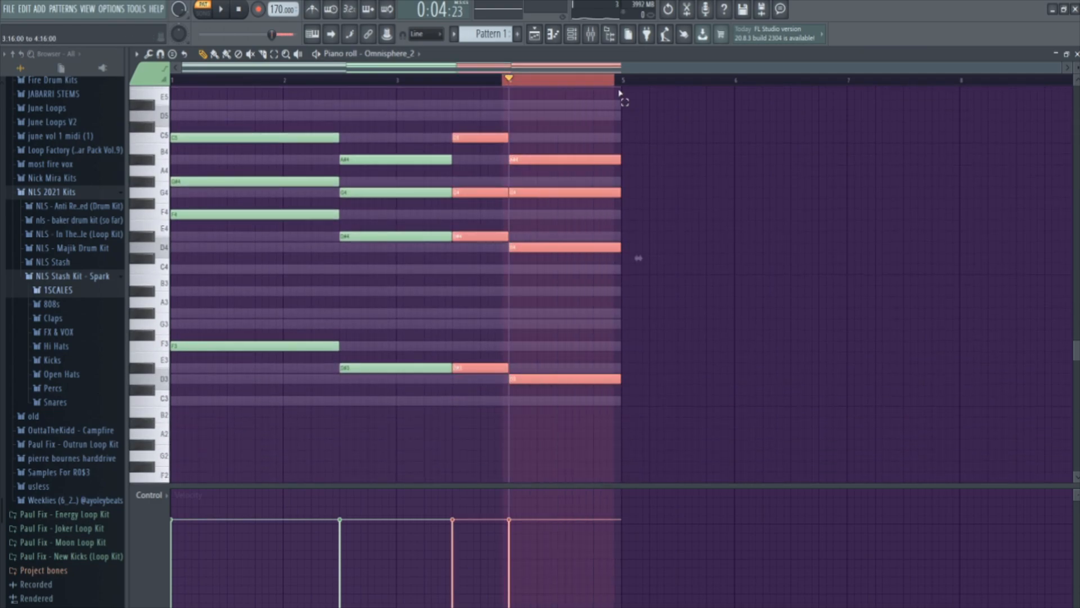
{"action": "left_click_drag", "start_coordinate": [503, 90], "coordinate": [84, 132]}
{"action": "left_click", "coordinate": [498, 90], "text": "ctrl"}
- Draw a melody above the chords across all four bars, opening with a 1.5-bar A#5 and ending with short D#6 and G#5 notes
{"action": "scroll", "coordinate": [509, 99], "scroll_direction": "up", "scroll_amount": 2}
{"action": "scroll", "coordinate": [305, 205], "scroll_direction": "up", "scroll_amount": 2}
{"action": "left_click_drag", "start_coordinate": [251, 192], "coordinate": [172, 192]}
{"action": "key", "text": "space"}
{"action": "mouse_move", "coordinate": [252, 195]}
{"action": "left_mouse_down"}
{"action": "mouse_move", "coordinate": [251, 217]}
{"action": "mouse_move", "coordinate": [200, 239]}
{"action": "mouse_move", "coordinate": [200, 145]}
{"action": "left_mouse_up"}
- Raise the final melody note in bar 4 to C6 and play the pattern from the start
{"action": "key", "text": "space"}
{"action": "key", "text": "space"}
{"action": "key", "text": "space"}
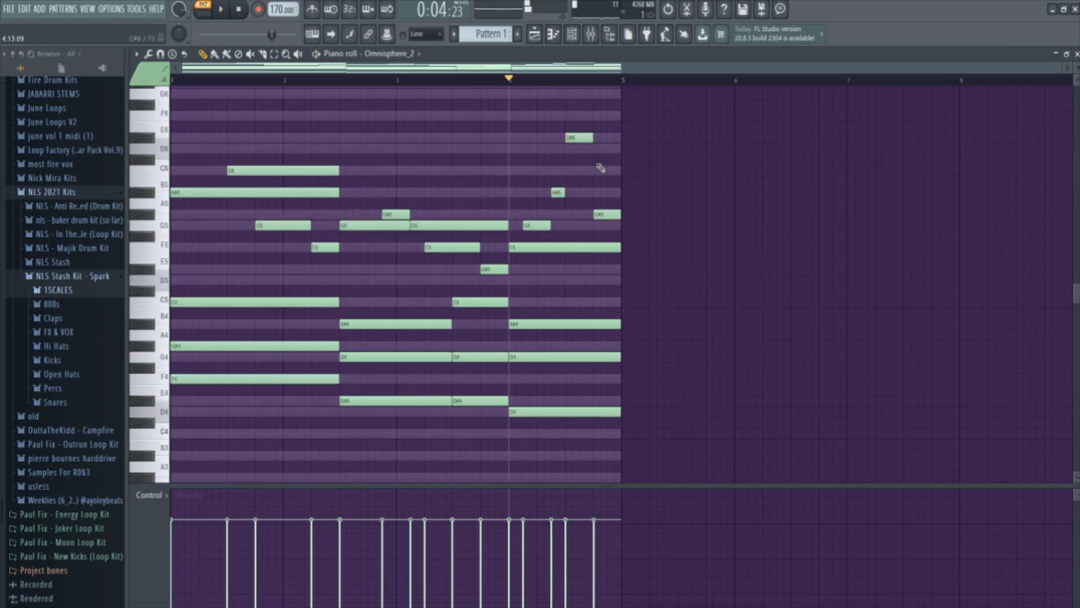
{"action": "left_click_drag", "start_coordinate": [601, 169], "coordinate": [598, 169]}
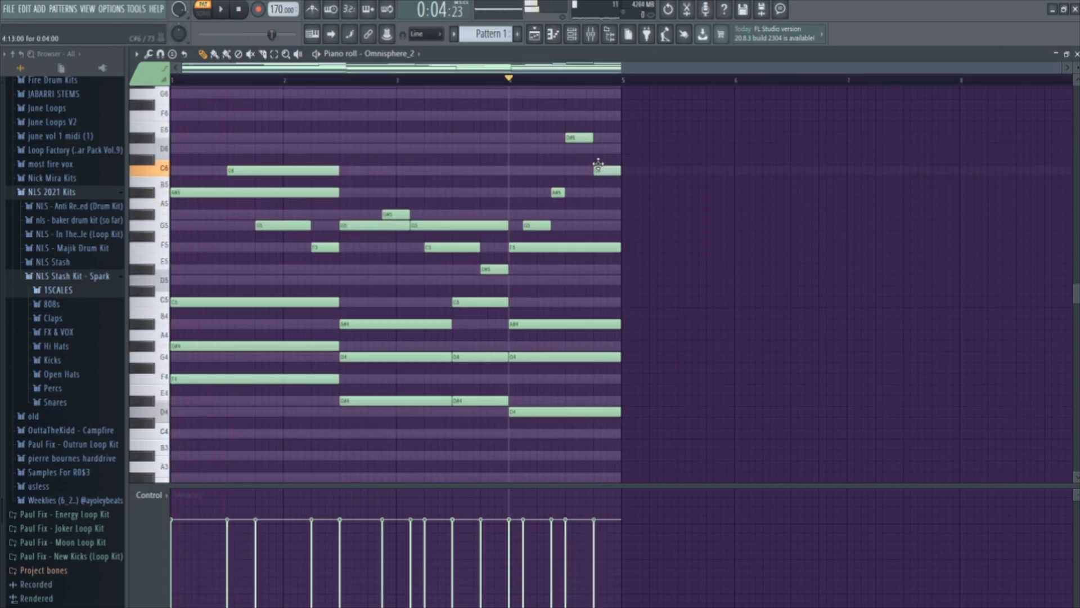
{"action": "key", "text": "space"}
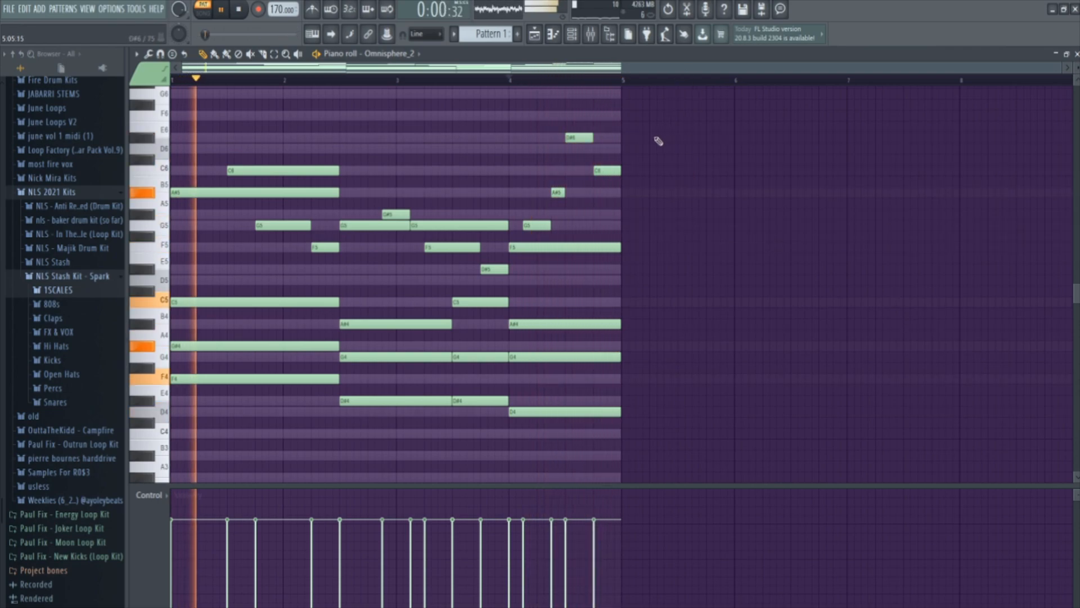
- Listen through the four-bar pattern while looking over its notes and return the playhead to the start
{"action": "scroll", "coordinate": [563, 169], "scroll_direction": "down", "scroll_amount": 1}
{"action": "scroll", "coordinate": [656, 186], "scroll_direction": "up", "scroll_amount": 1}
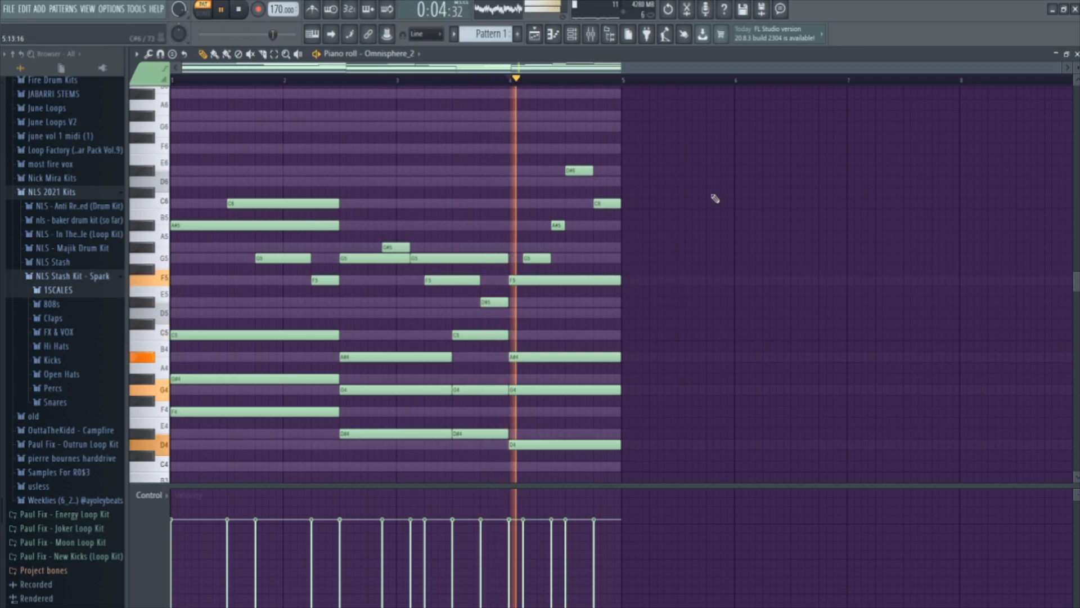
{"action": "scroll", "coordinate": [710, 172], "scroll_direction": "down", "scroll_amount": 2}
{"action": "scroll", "coordinate": [710, 172], "scroll_direction": "up", "scroll_amount": 2}
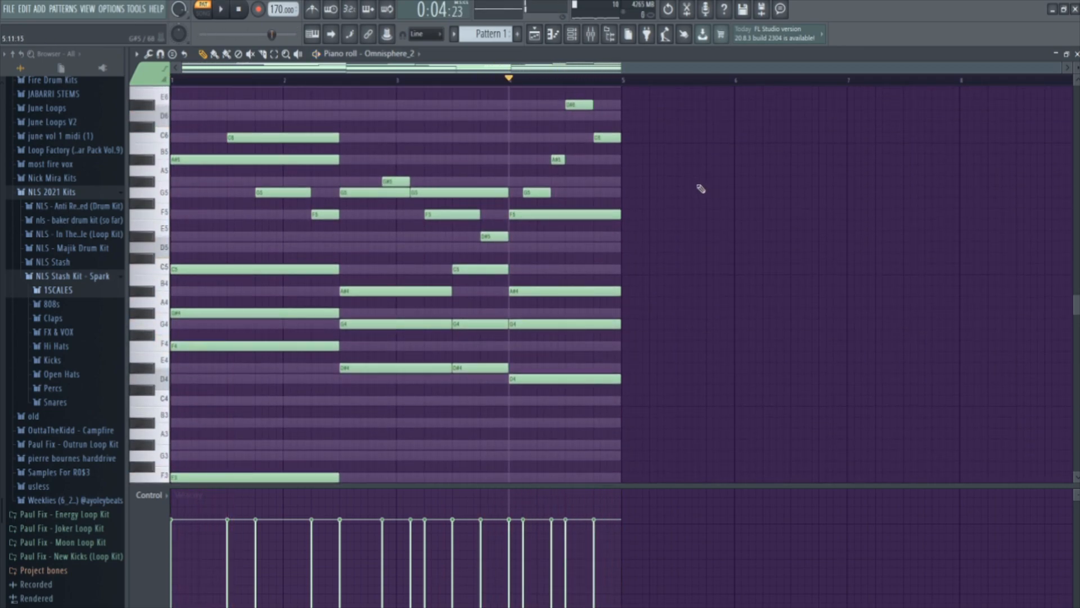
{"action": "left_click_drag", "start_coordinate": [586, 81], "coordinate": [20, 92]}
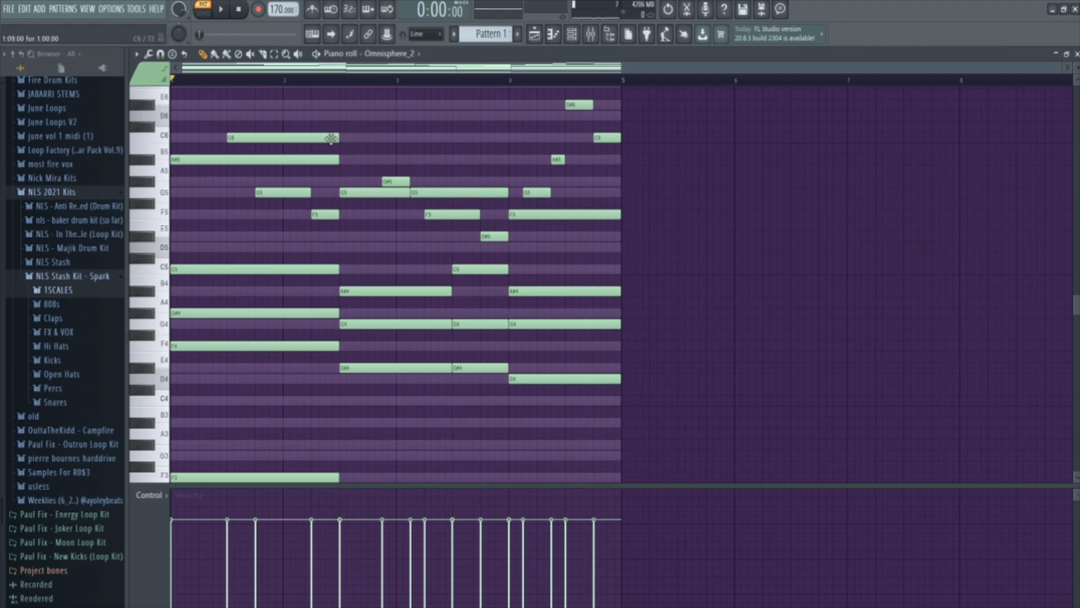
- Delete the short G5 melody note that begins late in bar 1 and audition the pattern from the start
{"action": "right_click", "coordinate": [295, 192]}
{"action": "key", "text": "space"}
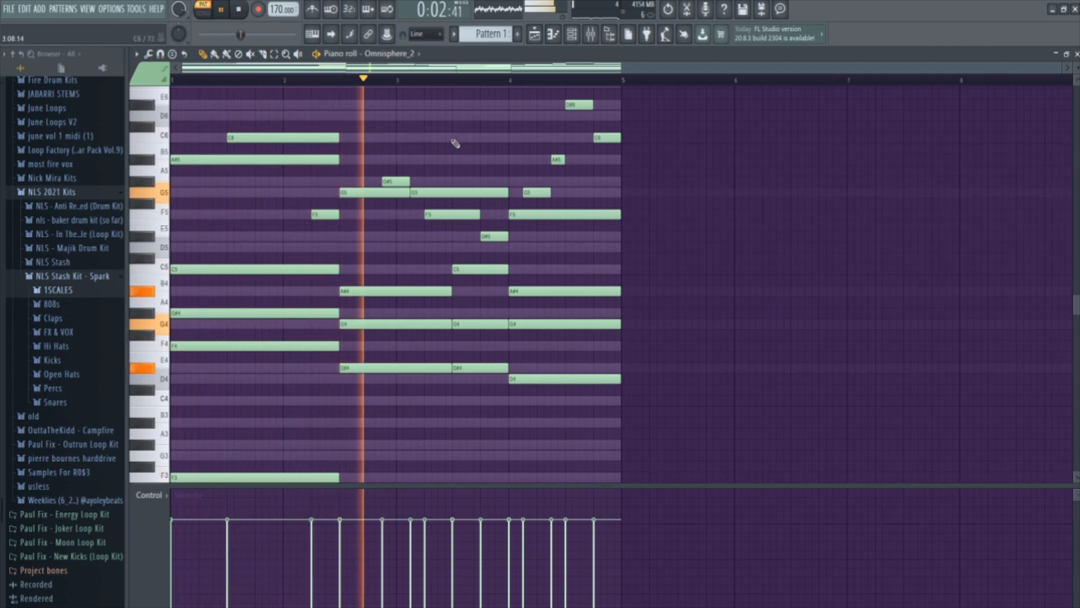
{"action": "key", "text": "space"}
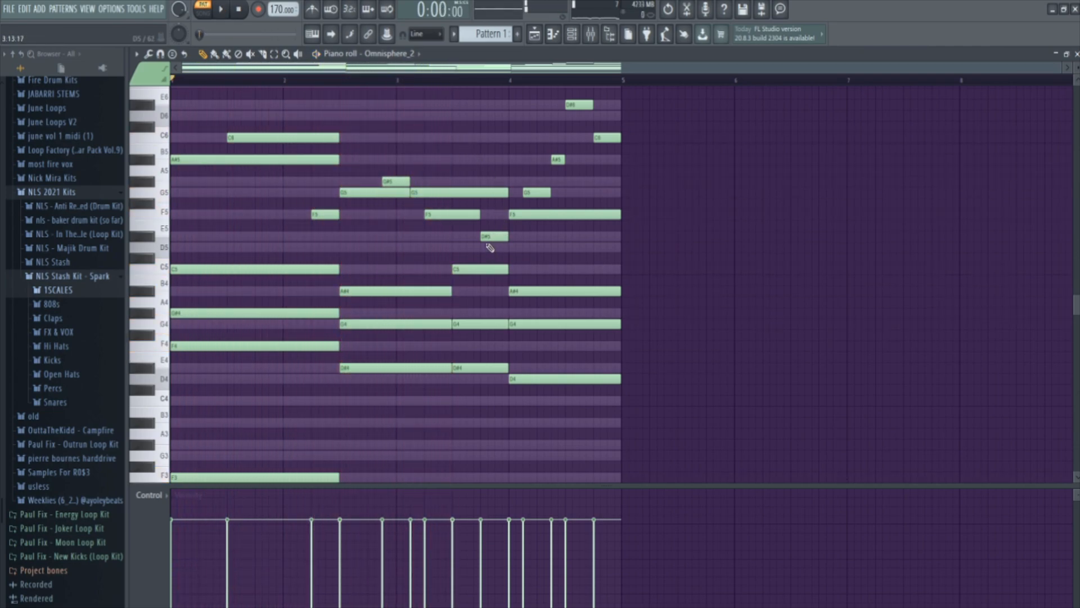
- Delete the short D#5 note at the end of bar 3, audition that chord without its C5, and redraw the half-bar C5
{"action": "right_click", "coordinate": [491, 237]}
{"action": "right_click", "coordinate": [483, 269]}
{"action": "key", "text": "space"}
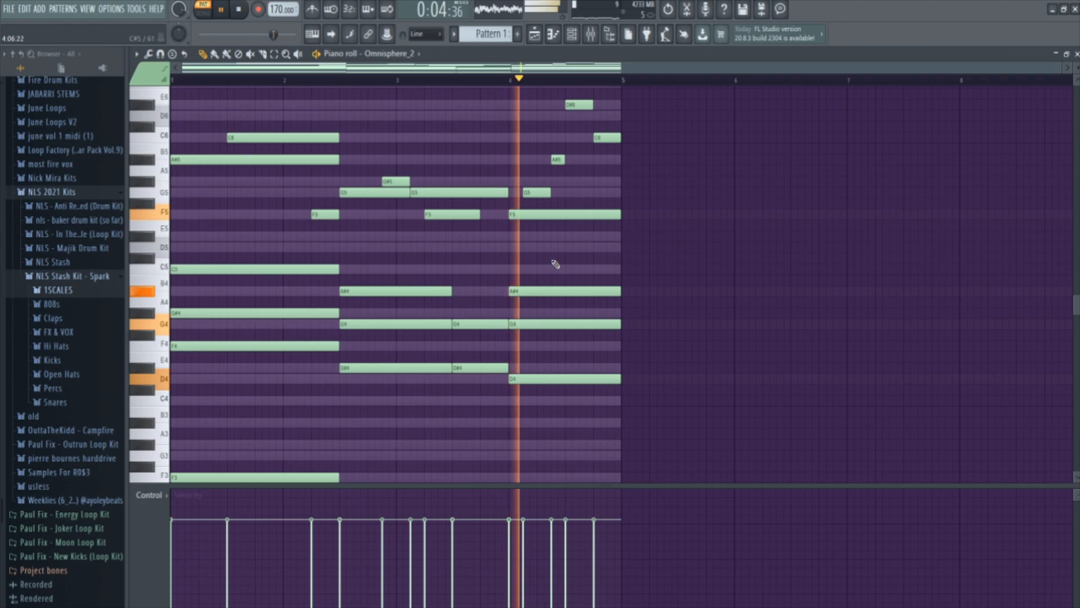
{"action": "scroll", "coordinate": [609, 244], "scroll_direction": "up", "scroll_amount": 1}
{"action": "scroll", "coordinate": [579, 234], "scroll_direction": "down", "scroll_amount": 1}
{"action": "left_click_drag", "start_coordinate": [455, 270], "coordinate": [509, 268]}
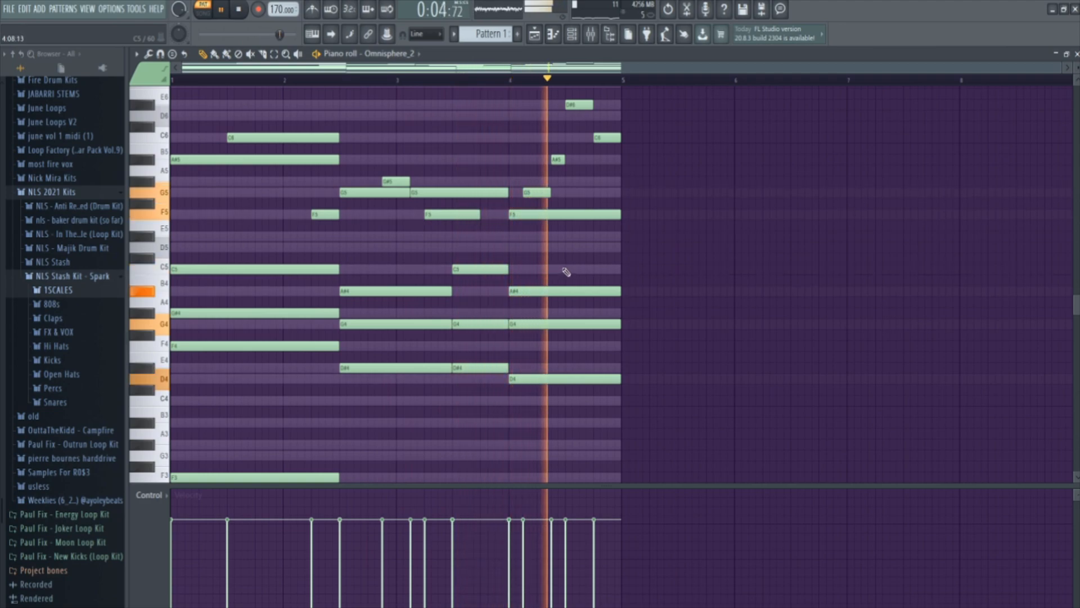
- Extend the bar 3 F5 note to the end of the bar, add a short G5 above its end, and play back the pattern
{"action": "mouse_move", "coordinate": [478, 213]}
{"action": "left_mouse_down"}
{"action": "mouse_move", "coordinate": [507, 214]}
{"action": "mouse_move", "coordinate": [483, 201]}
{"action": "left_mouse_up"}
{"action": "key", "text": "c"}
{"action": "left_click", "coordinate": [490, 170]}
{"action": "key", "text": "p"}
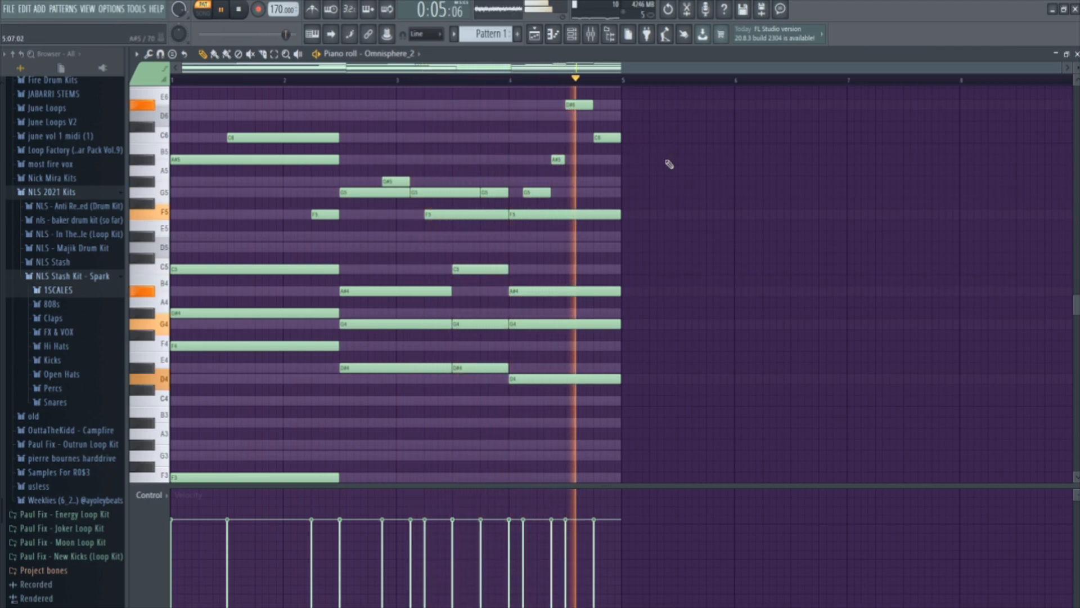
{"action": "scroll", "coordinate": [666, 174], "scroll_direction": "up", "scroll_amount": 1}
{"action": "scroll", "coordinate": [653, 196], "scroll_direction": "down", "scroll_amount": 1}
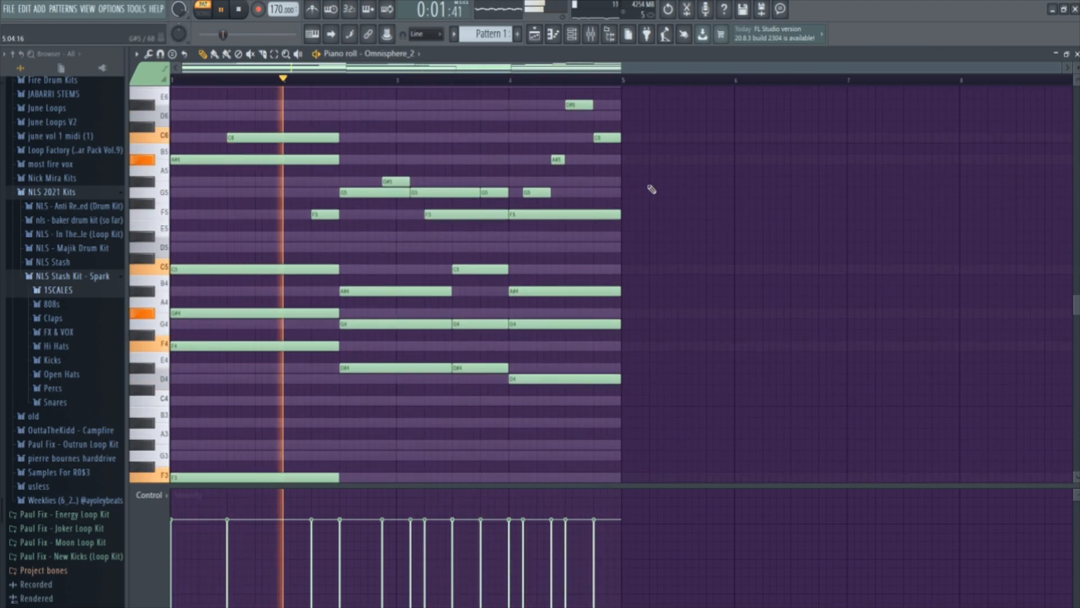
{"action": "key", "text": "space"}
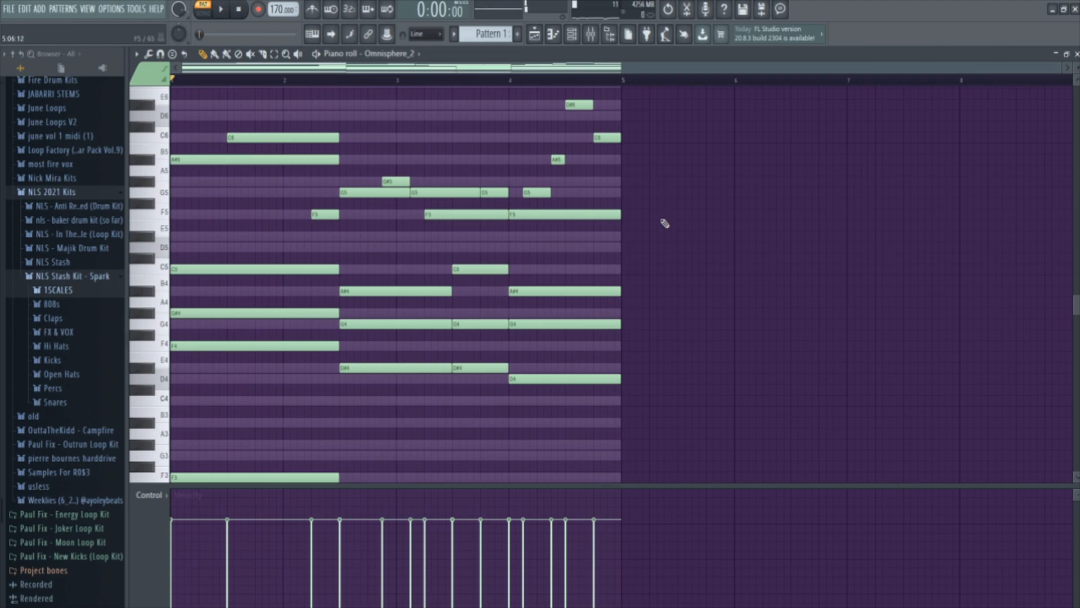
- Randomize the velocities of all notes slightly with the piano roll randomizer
{"action": "key", "text": "alt+r"}
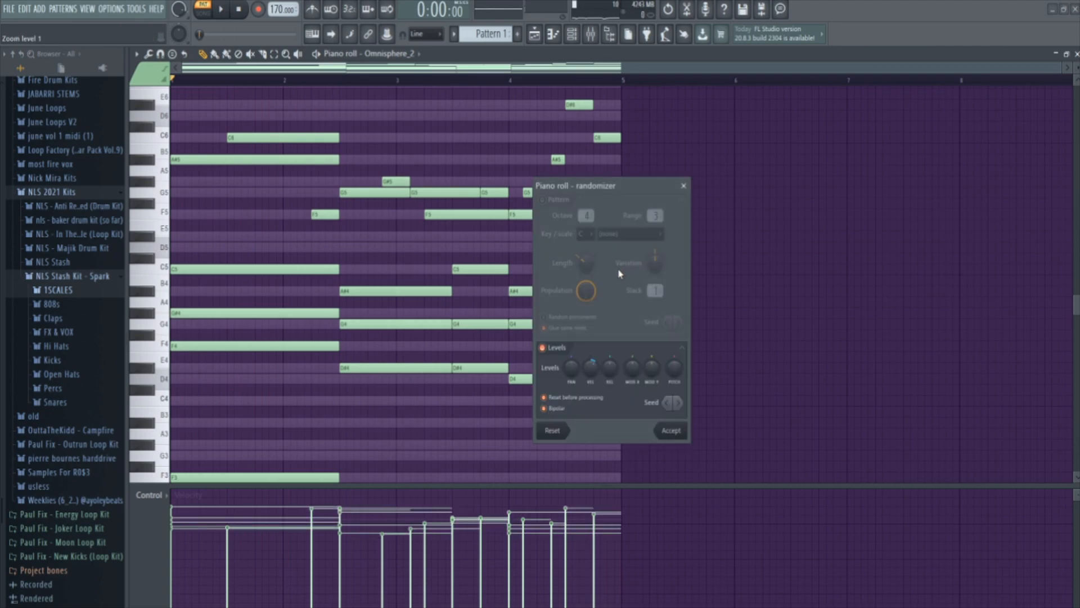
{"action": "left_click", "coordinate": [669, 431]}
{"action": "scroll", "coordinate": [728, 362], "scroll_direction": "down", "scroll_amount": 3}
{"action": "scroll", "coordinate": [566, 205], "scroll_direction": "up", "scroll_amount": 1}
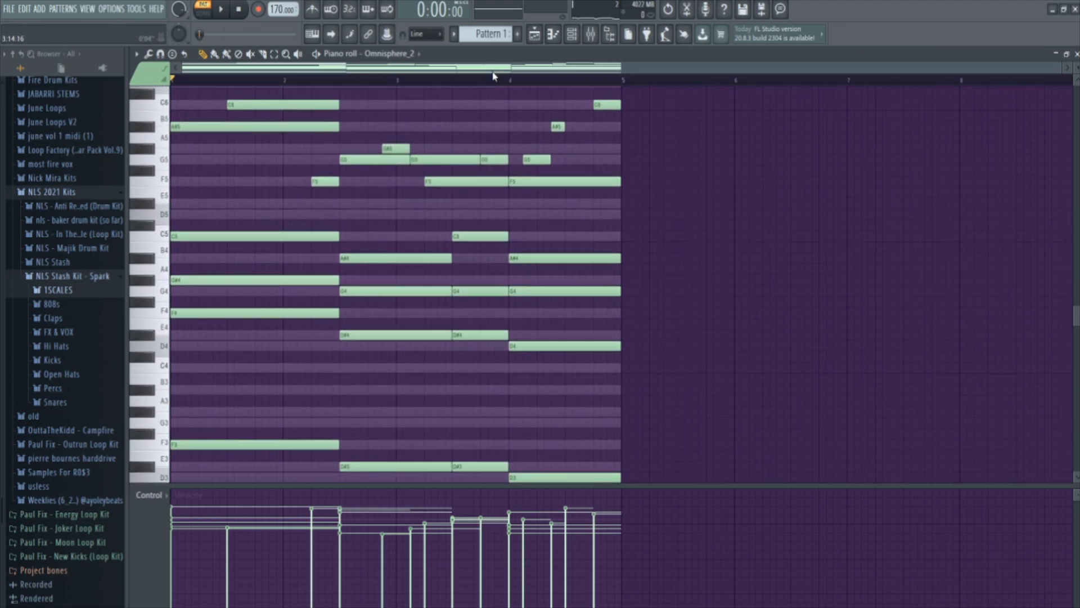
- Open the strumizer, try a slight negative start time strength on all the notes, and return it to zero
{"action": "scroll", "coordinate": [498, 82], "scroll_direction": "up", "scroll_amount": 3}
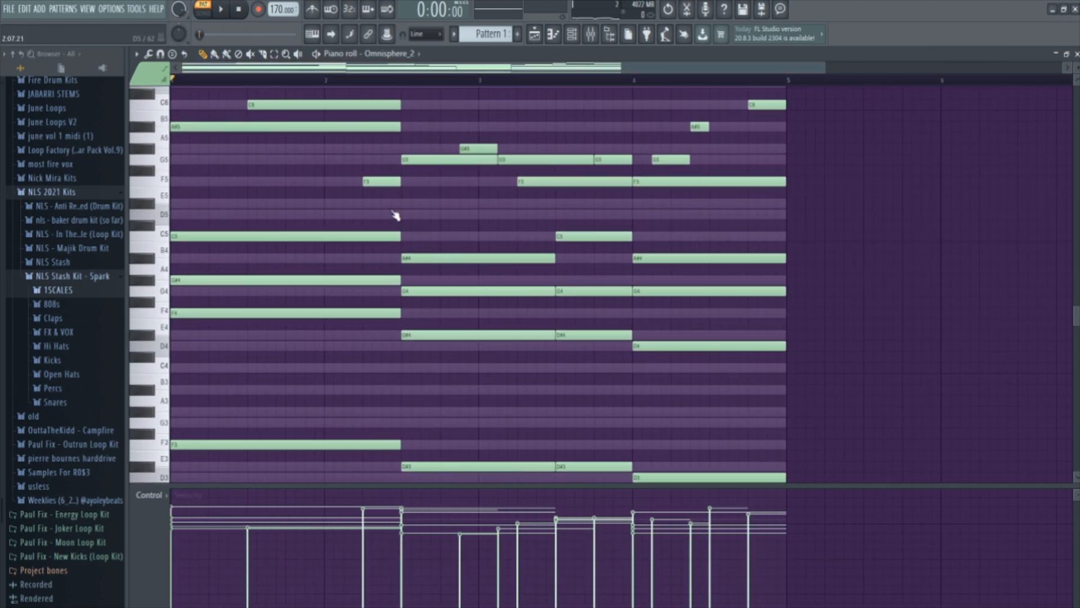
{"action": "key", "text": "alt+s"}
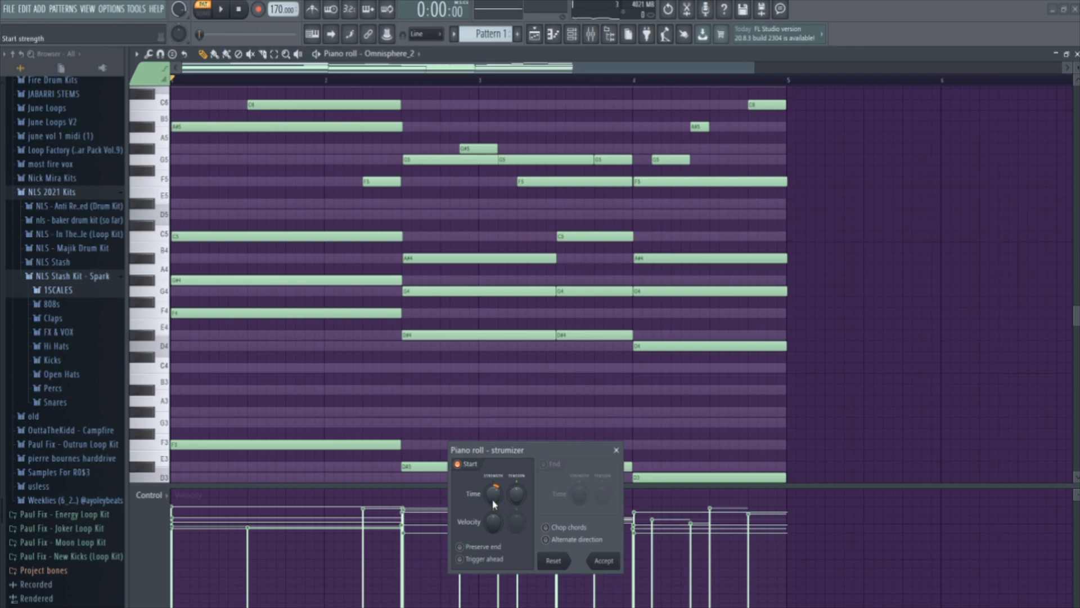
{"action": "left_click_drag", "start_coordinate": [489, 503], "coordinate": [490, 483]}
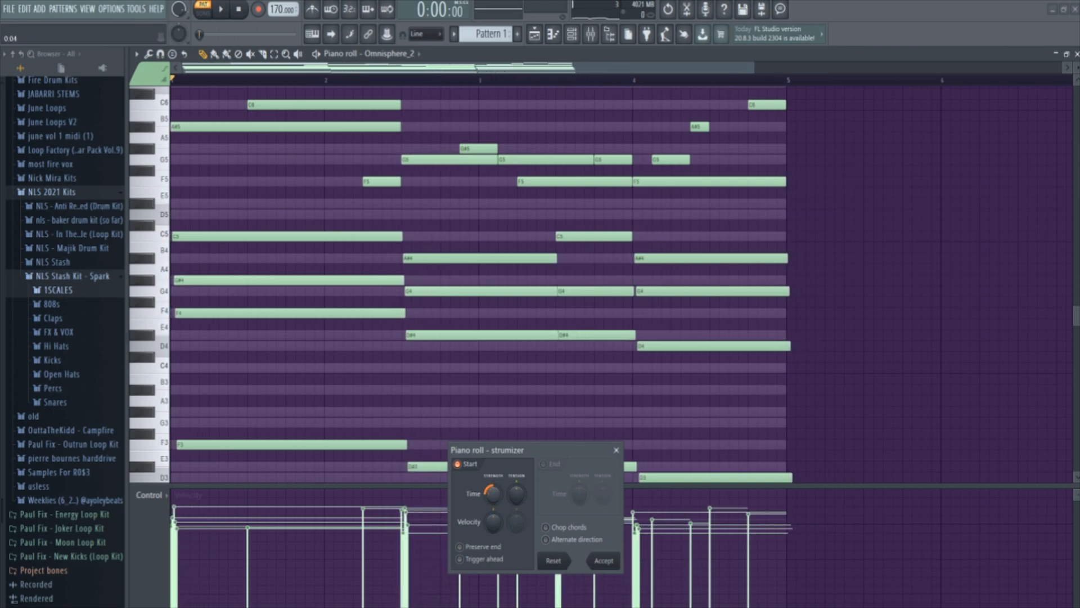
{"action": "left_click_drag", "start_coordinate": [490, 483], "coordinate": [502, 534]}
{"action": "key", "text": "space"}
{"action": "key", "text": "space"}
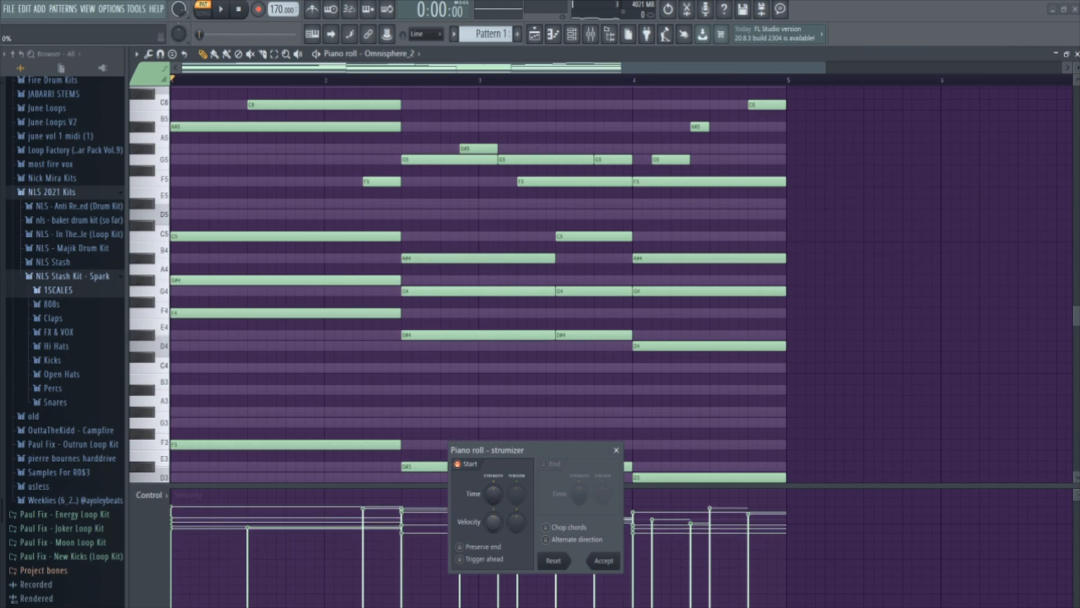
- Try extreme negative and positive start time strum strengths of 1:08 and return the strength to 0:00
{"action": "left_click_drag", "start_coordinate": [501, 496], "coordinate": [500, 521]}
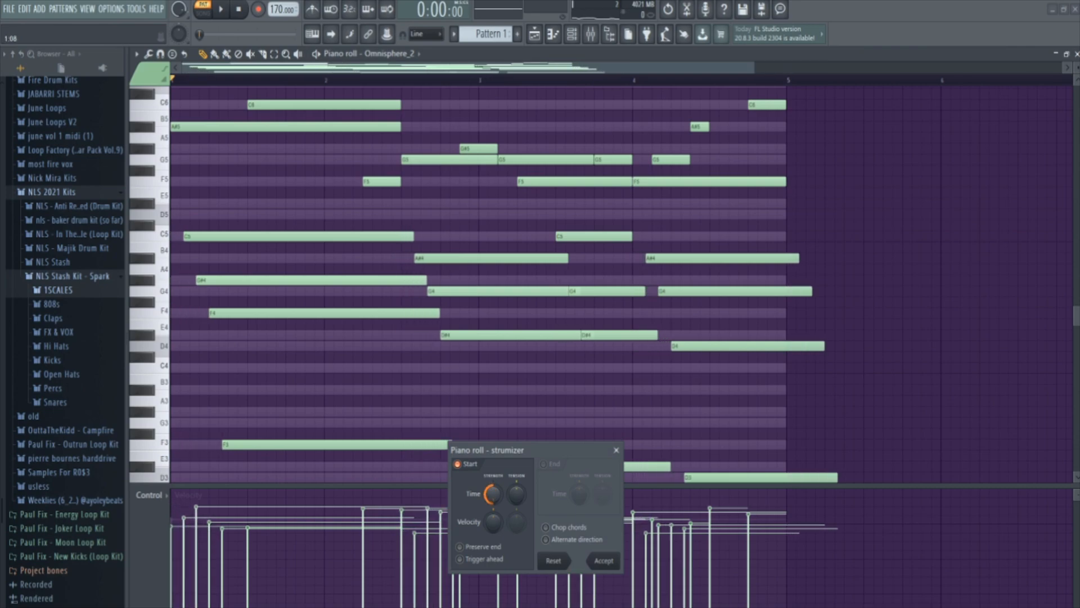
{"action": "left_click_drag", "start_coordinate": [494, 493], "coordinate": [493, 428]}
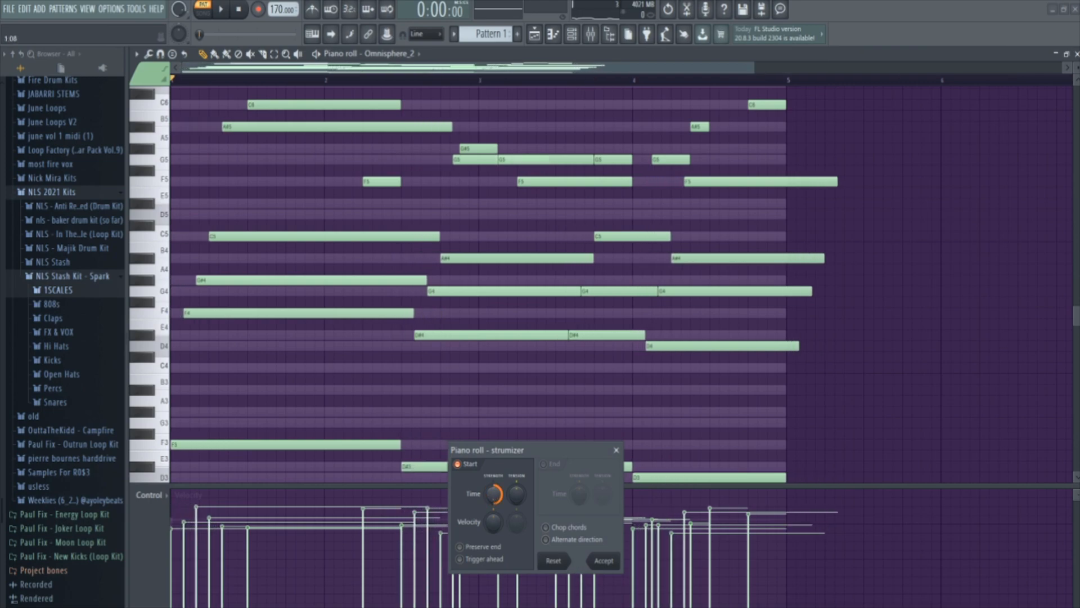
{"action": "left_click_drag", "start_coordinate": [494, 494], "coordinate": [493, 523]}
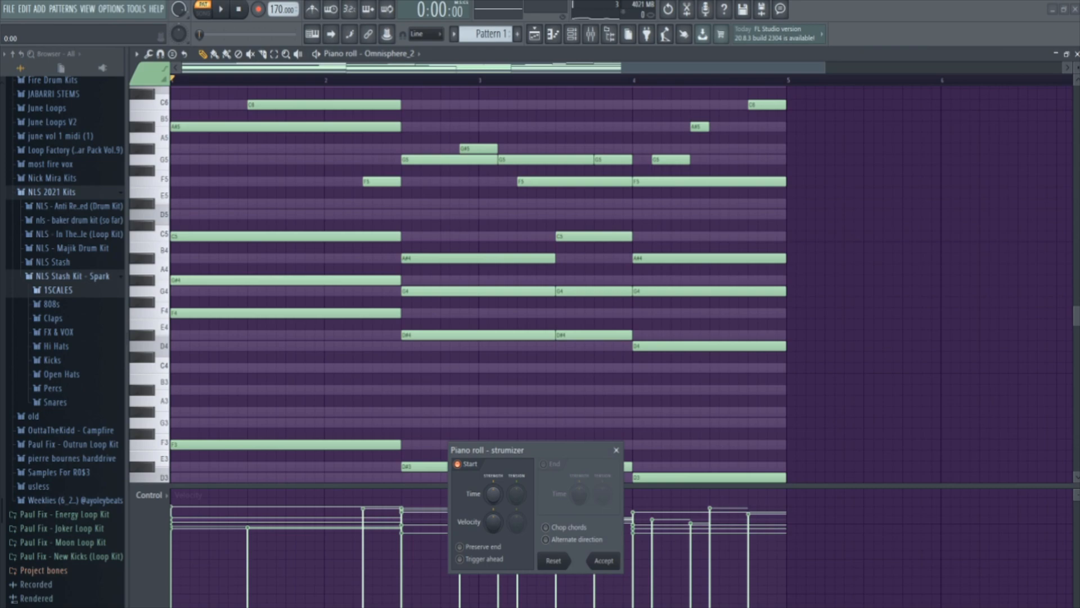
- Audition small positive start time strum strengths and apply a very slight one to the chords
{"action": "left_click_drag", "start_coordinate": [493, 494], "coordinate": [494, 496]}
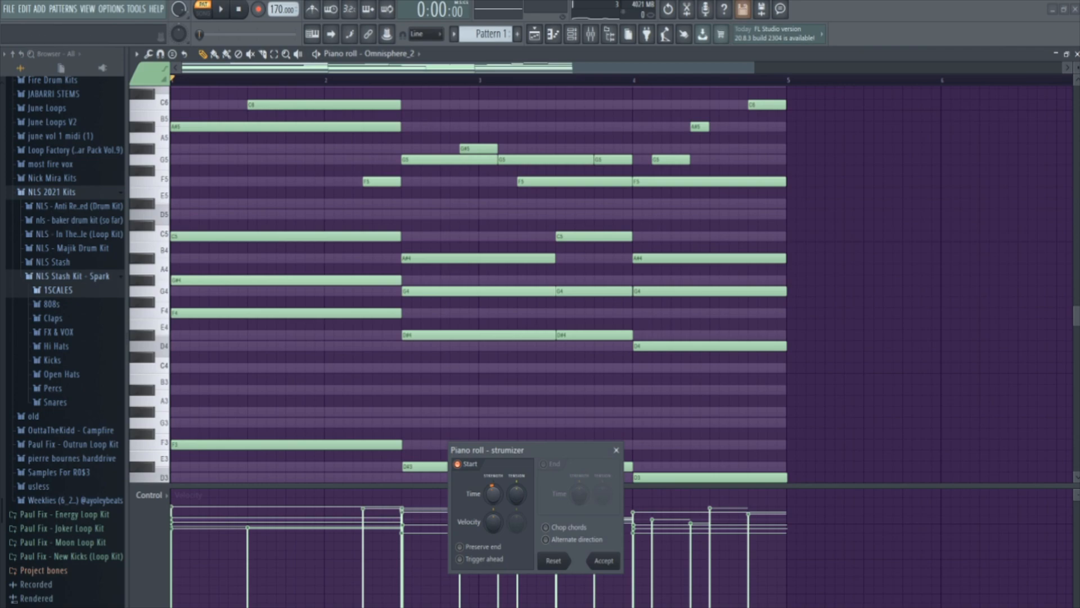
{"action": "key", "text": "space"}
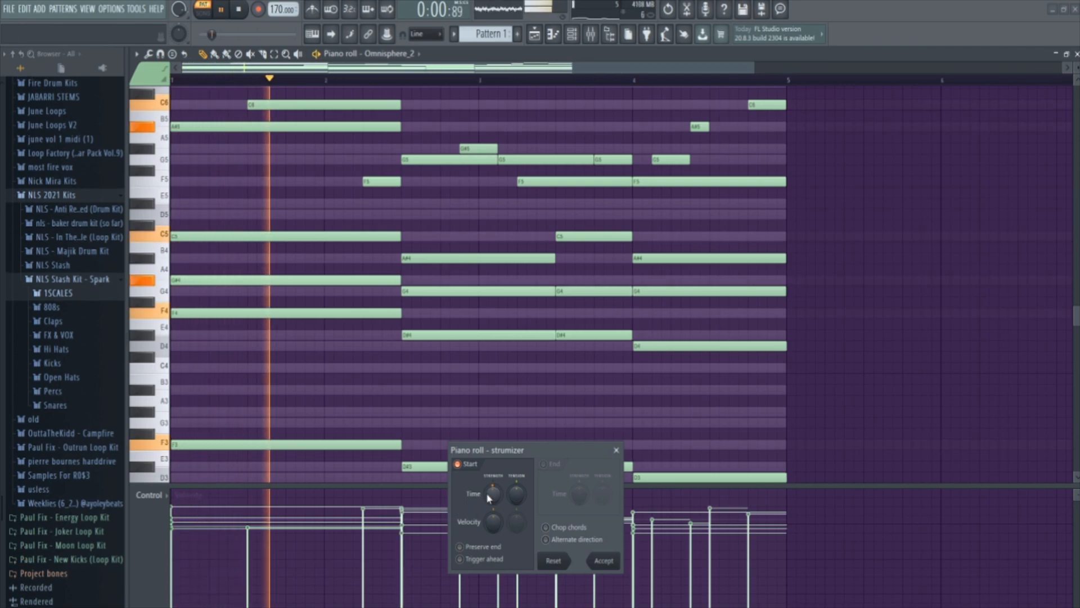
{"action": "key", "text": "space"}
{"action": "left_click_drag", "start_coordinate": [493, 494], "coordinate": [490, 498]}
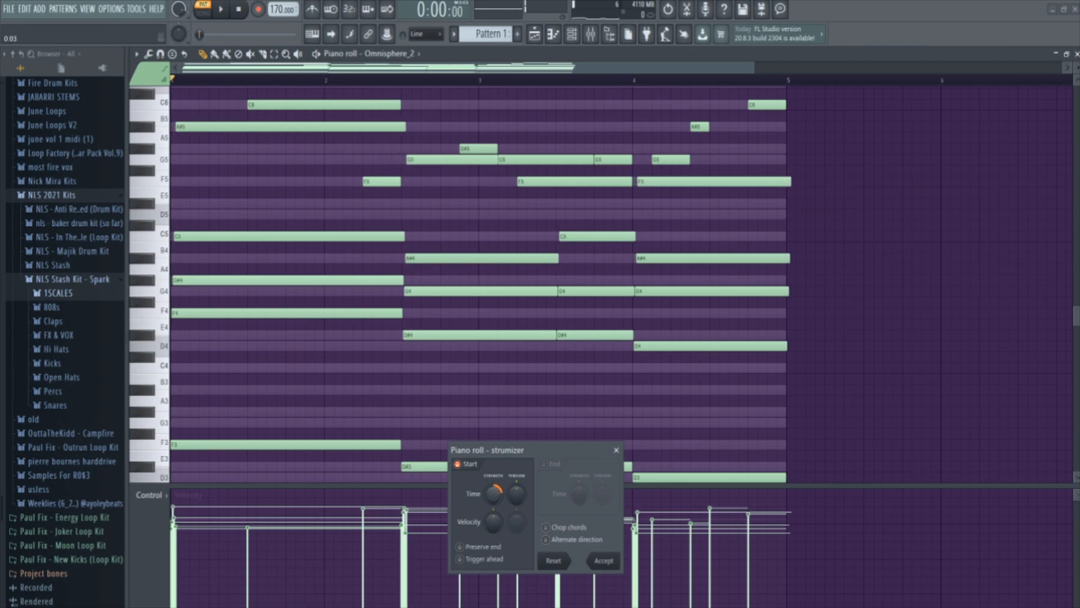
{"action": "key", "text": "space"}
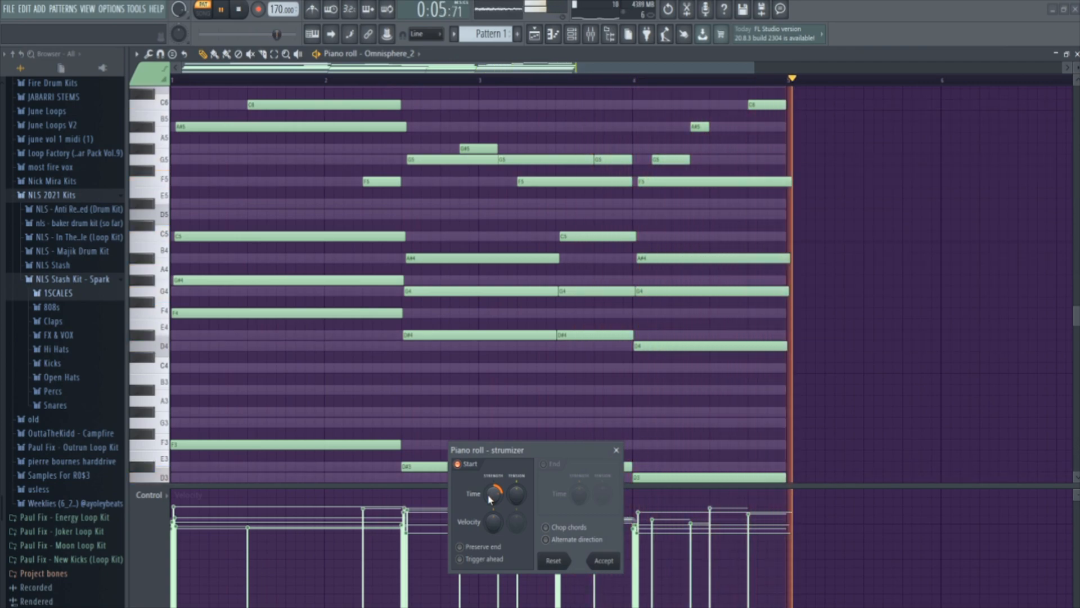
{"action": "key", "text": "space"}
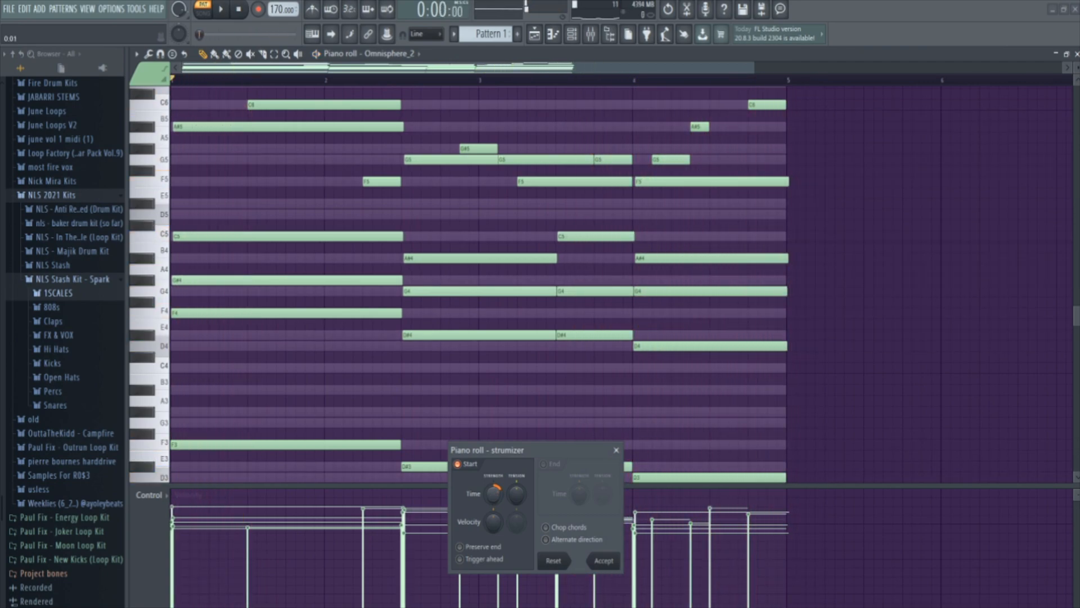
{"action": "key", "text": "space"}
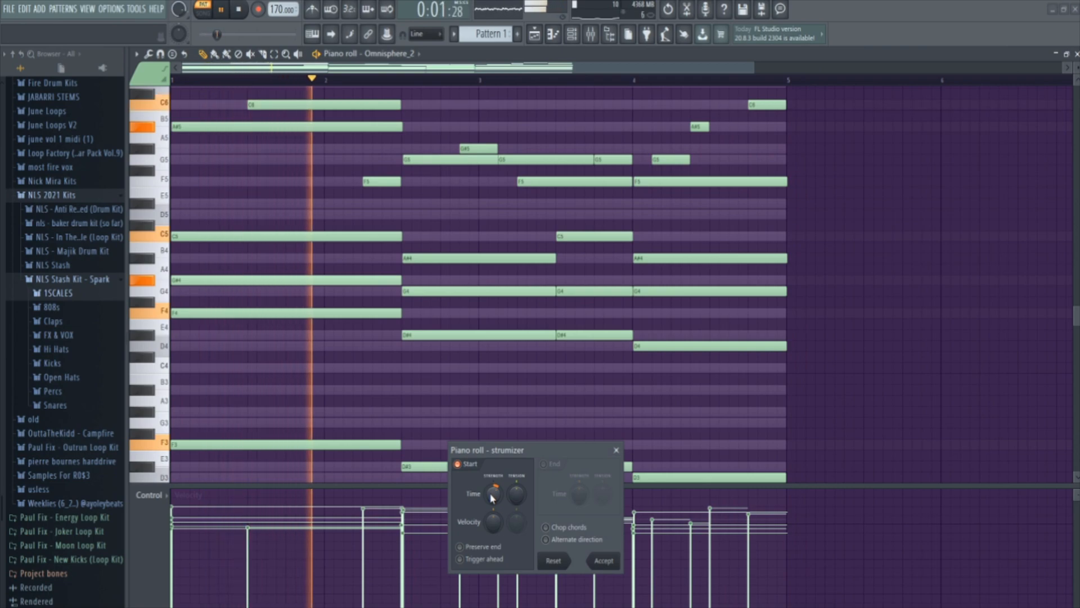
{"action": "key", "text": "space"}
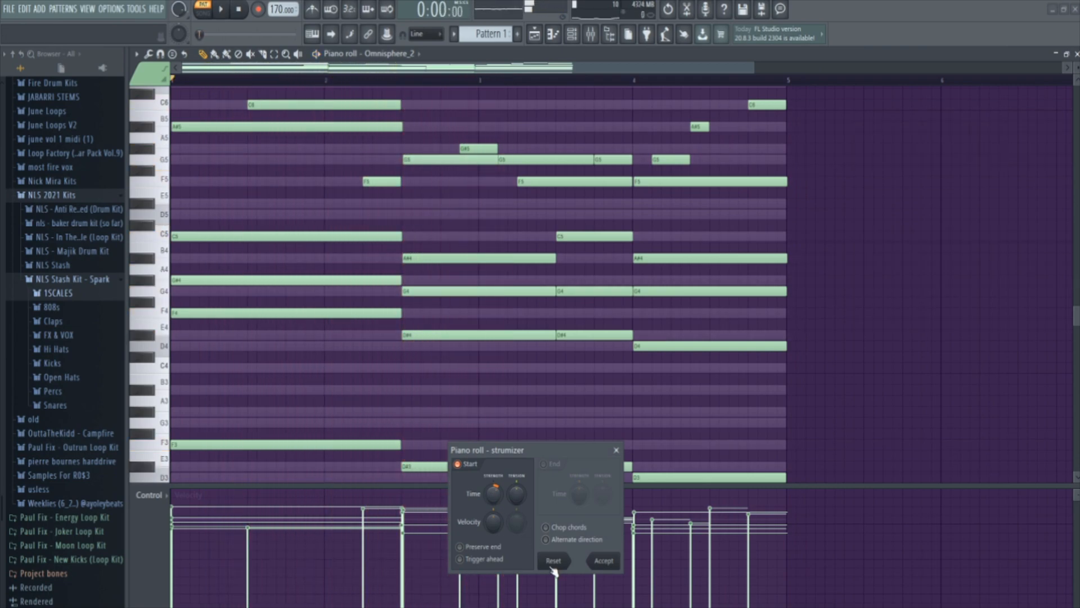
{"action": "left_click", "coordinate": [603, 561]}
- Slice off the strummed note ends that overhang the start of bar 5 and play the pattern from the start
{"action": "scroll", "coordinate": [521, 79], "scroll_direction": "down", "scroll_amount": 3}
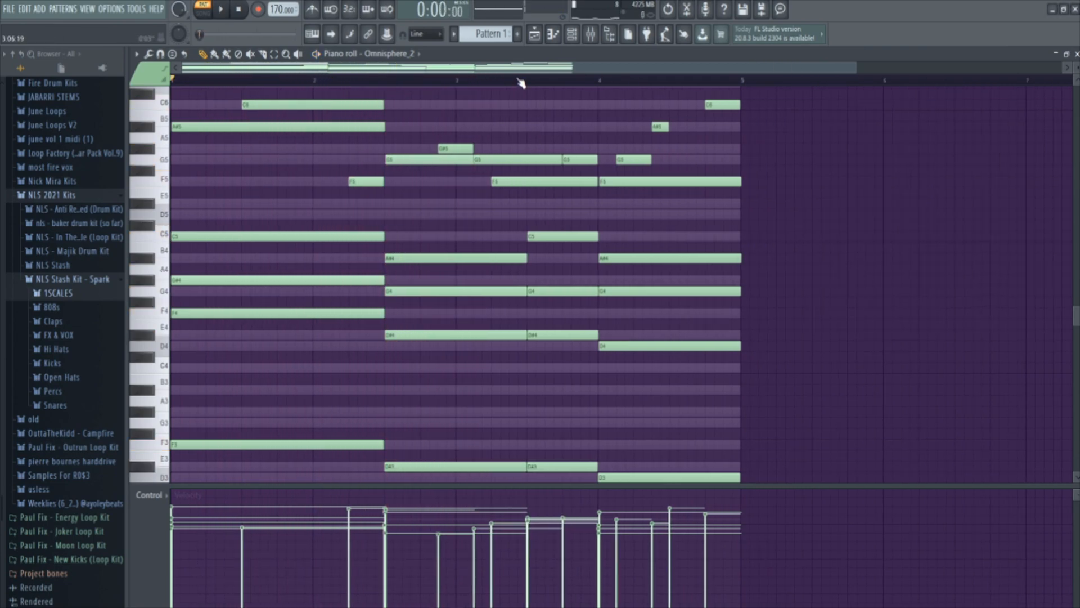
{"action": "scroll", "coordinate": [496, 423], "scroll_direction": "down", "scroll_amount": 3}
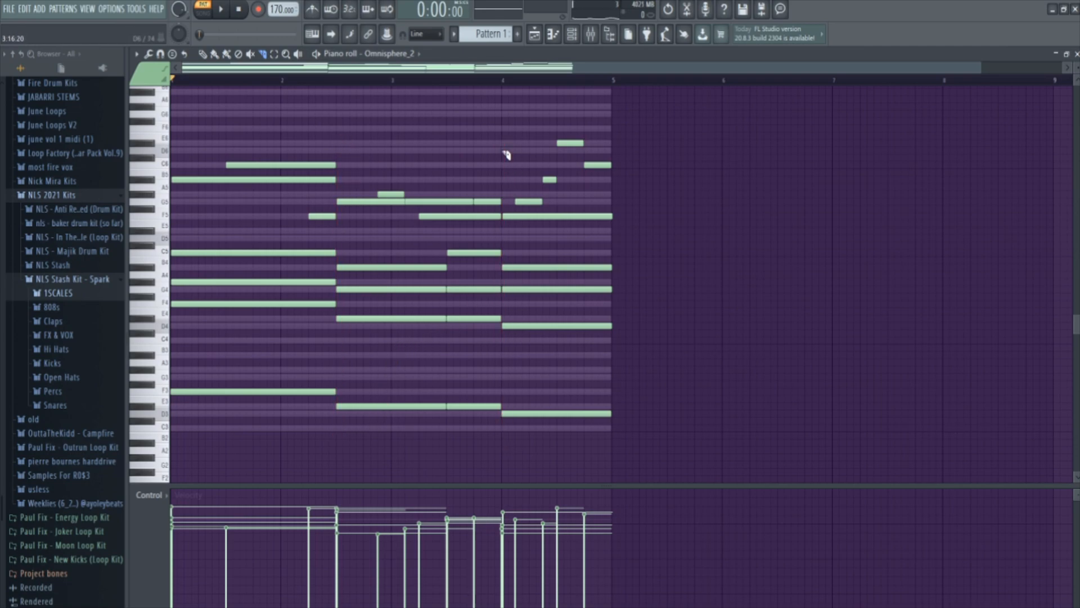
{"action": "left_click_drag", "start_coordinate": [617, 136], "coordinate": [612, 136]}
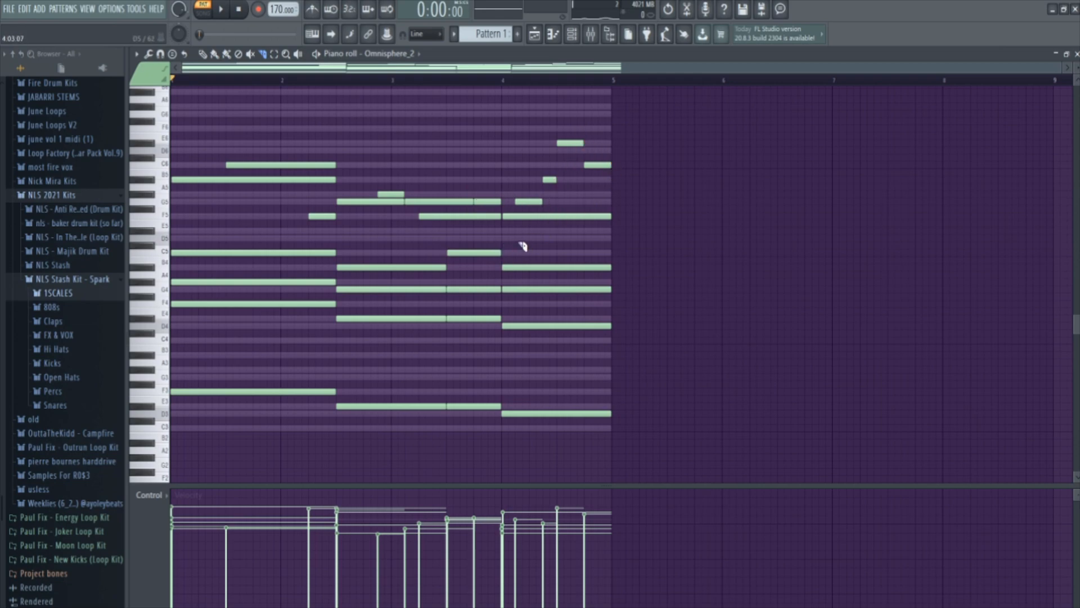
{"action": "key", "text": "space"}
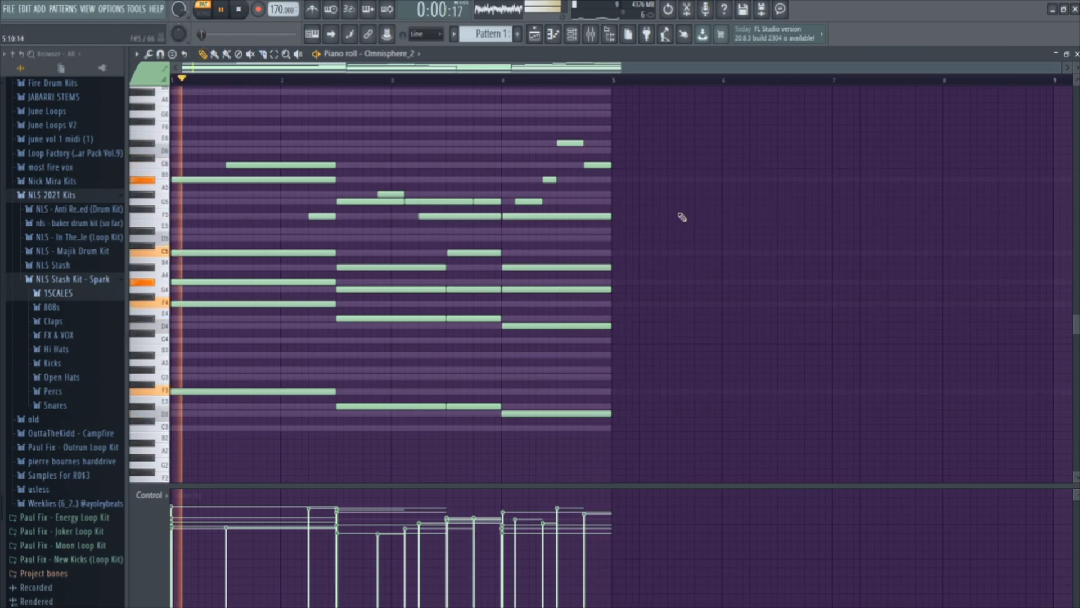
{"action": "key", "text": "space"}
- Duplicate the four-bar melody into bars 5 to 8 and play it in song mode
{"action": "key", "text": "ctrl+b"}
{"action": "scroll", "coordinate": [514, 110], "scroll_direction": "down", "scroll_amount": 4}
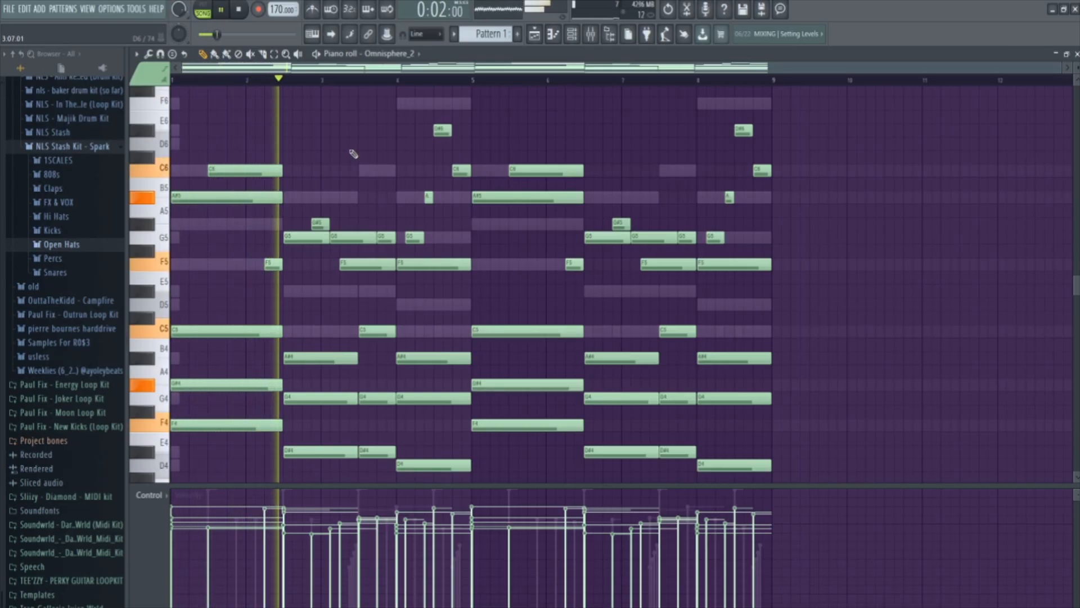
{"action": "key", "text": "space"}
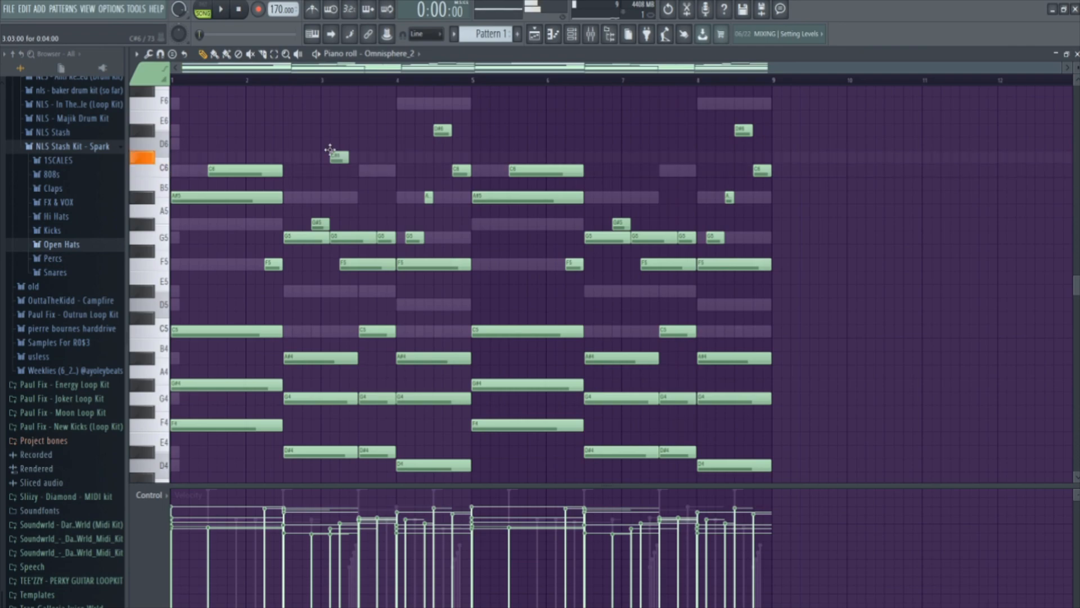
- Draw a descending run of overlapping four-step notes G6, F6, D#6 and C6 in bar 3 and play it back
{"action": "scroll", "coordinate": [338, 228], "scroll_direction": "up", "scroll_amount": 6}
{"action": "left_click_drag", "start_coordinate": [338, 229], "coordinate": [329, 243]}
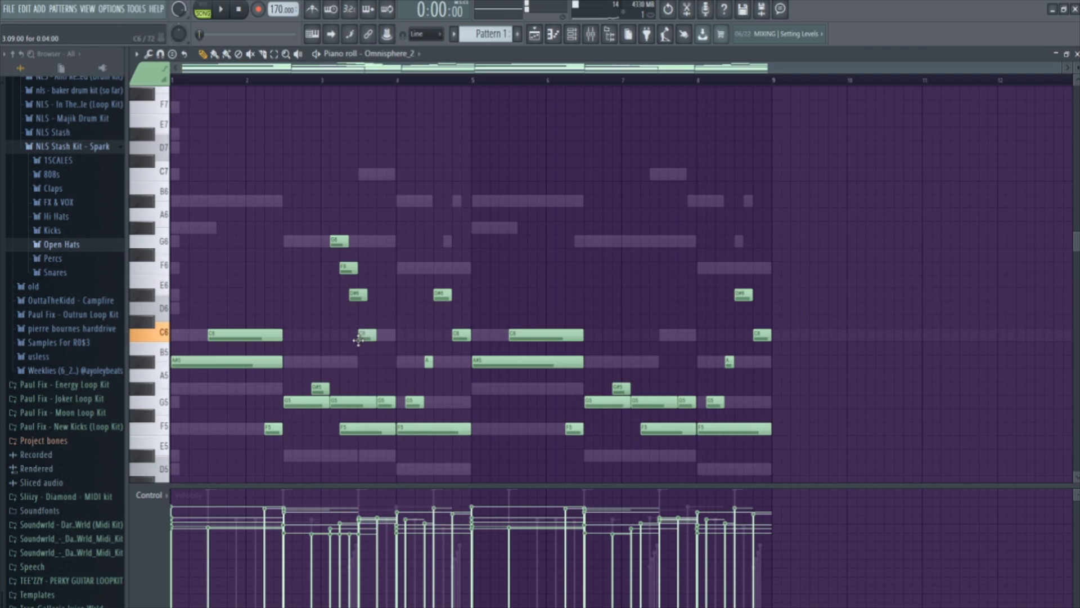
{"action": "scroll", "coordinate": [383, 236], "scroll_direction": "down", "scroll_amount": 4}
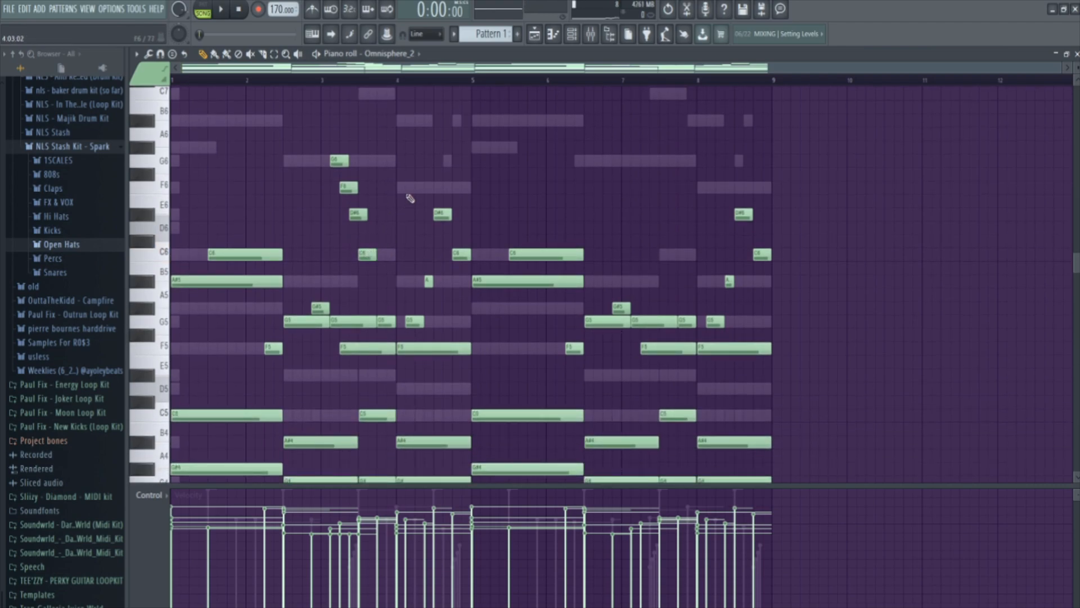
{"action": "scroll", "coordinate": [427, 214], "scroll_direction": "down", "scroll_amount": 2}
{"action": "scroll", "coordinate": [419, 225], "scroll_direction": "up", "scroll_amount": 2}
{"action": "key", "text": "space"}
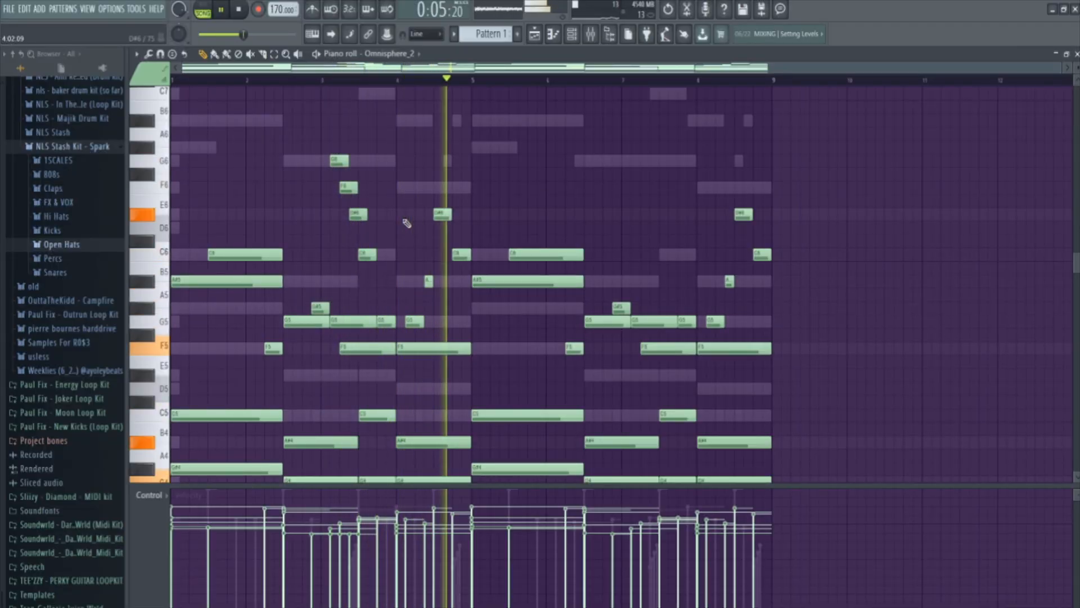
- Transpose the descending four-note run in bar 3 up one octave and play the melody back
{"action": "key", "text": "space"}
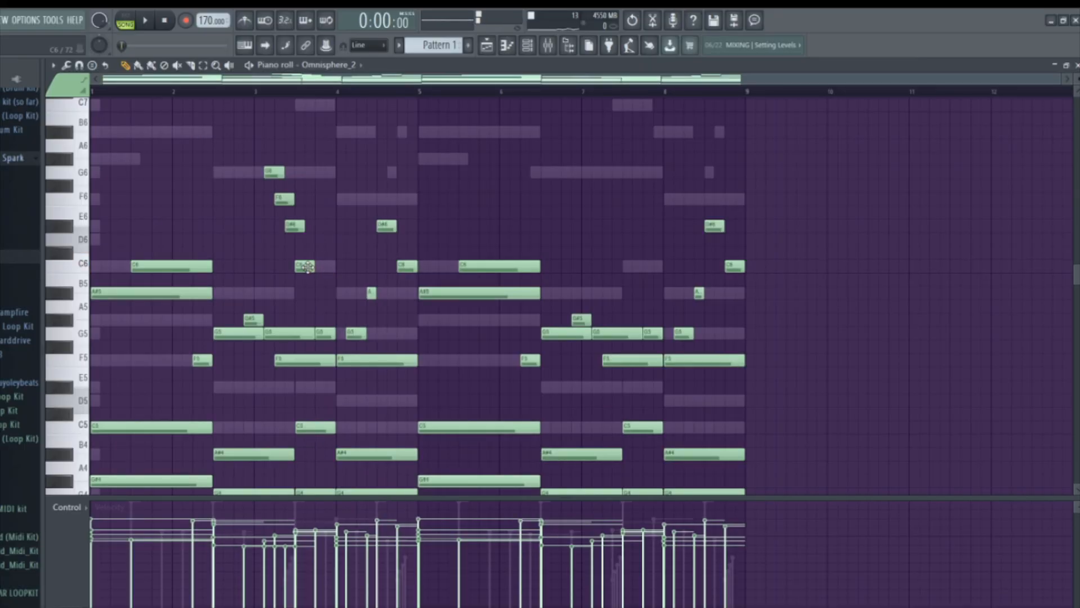
{"action": "key", "text": "space"}
{"action": "key", "text": "e"}
{"action": "left_click_drag", "start_coordinate": [327, 164], "coordinate": [285, 302]}
{"action": "key", "text": "space"}
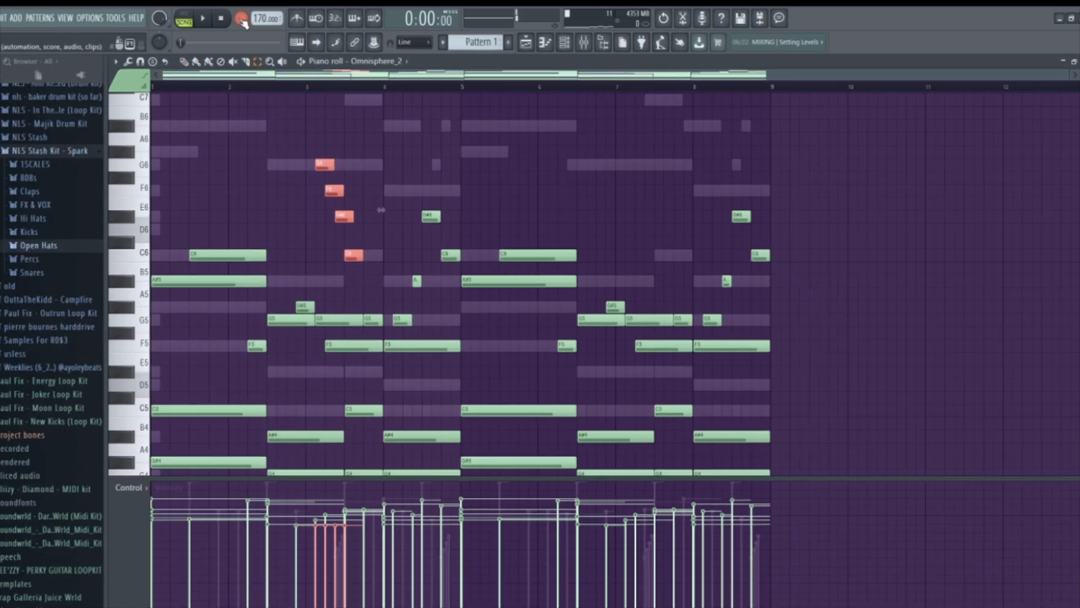
{"action": "key", "text": "ctrl+Up"}
{"action": "key", "text": "space"}
{"action": "scroll", "coordinate": [346, 224], "scroll_direction": "up", "scroll_amount": 4}
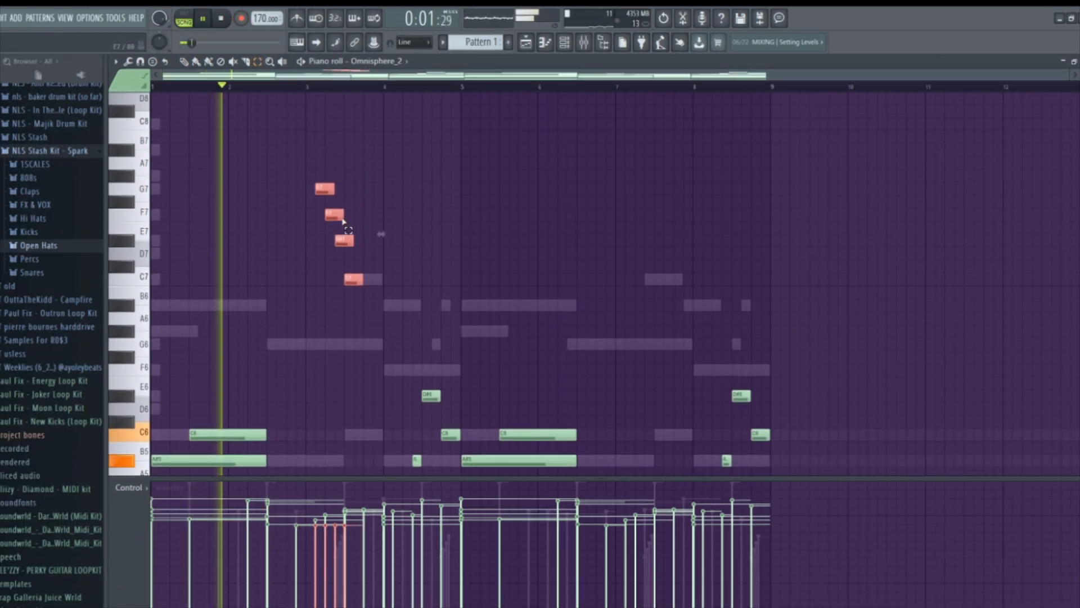
{"action": "scroll", "coordinate": [347, 224], "scroll_direction": "up", "scroll_amount": 4}
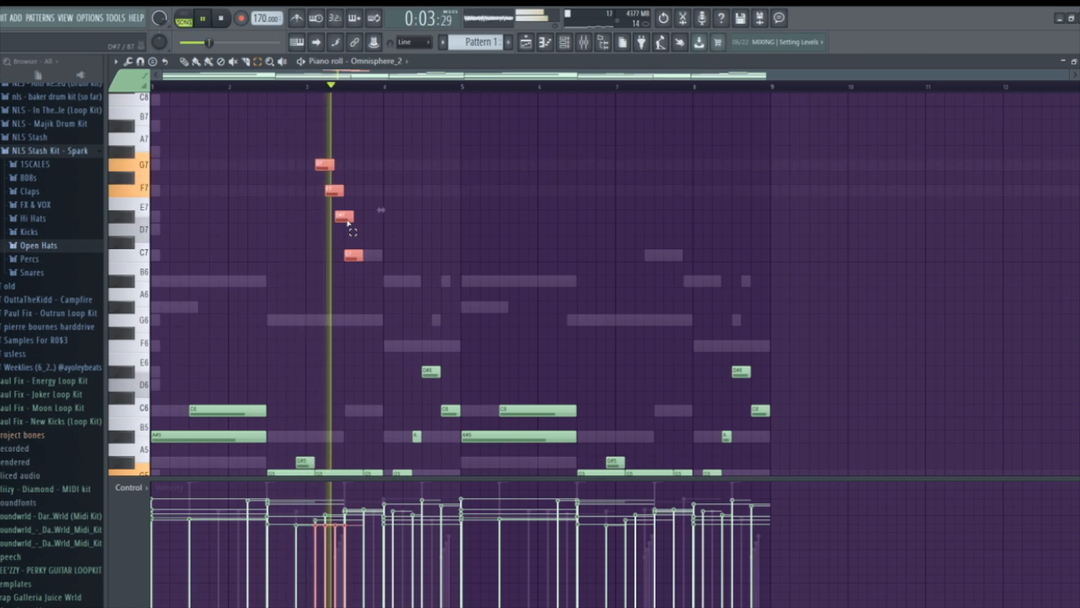
- Deselect the raised run, adjust its last note in bar 3, and play the melody again
{"action": "scroll", "coordinate": [349, 224], "scroll_direction": "down", "scroll_amount": 2}
{"action": "scroll", "coordinate": [365, 228], "scroll_direction": "down", "scroll_amount": 6}
{"action": "scroll", "coordinate": [388, 224], "scroll_direction": "up", "scroll_amount": 6}
{"action": "key", "text": "p"}
{"action": "right_click", "coordinate": [418, 206]}
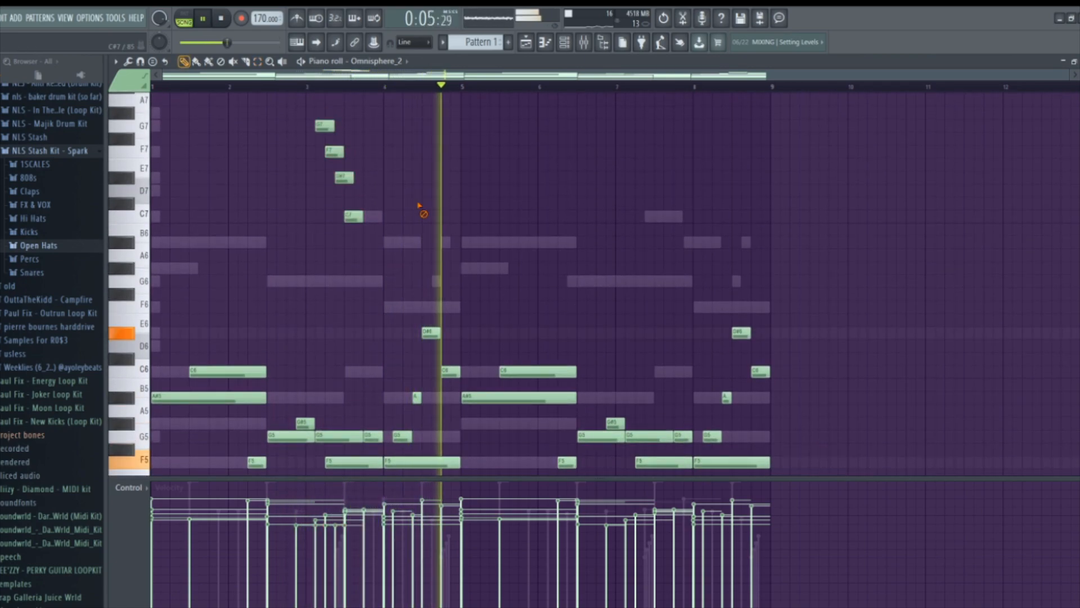
{"action": "key", "text": "space"}
{"action": "left_click", "coordinate": [353, 216]}
{"action": "left_click_drag", "start_coordinate": [356, 266], "coordinate": [357, 290]}
{"action": "key", "text": "space"}
{"action": "scroll", "coordinate": [328, 234], "scroll_direction": "up", "scroll_amount": 4}
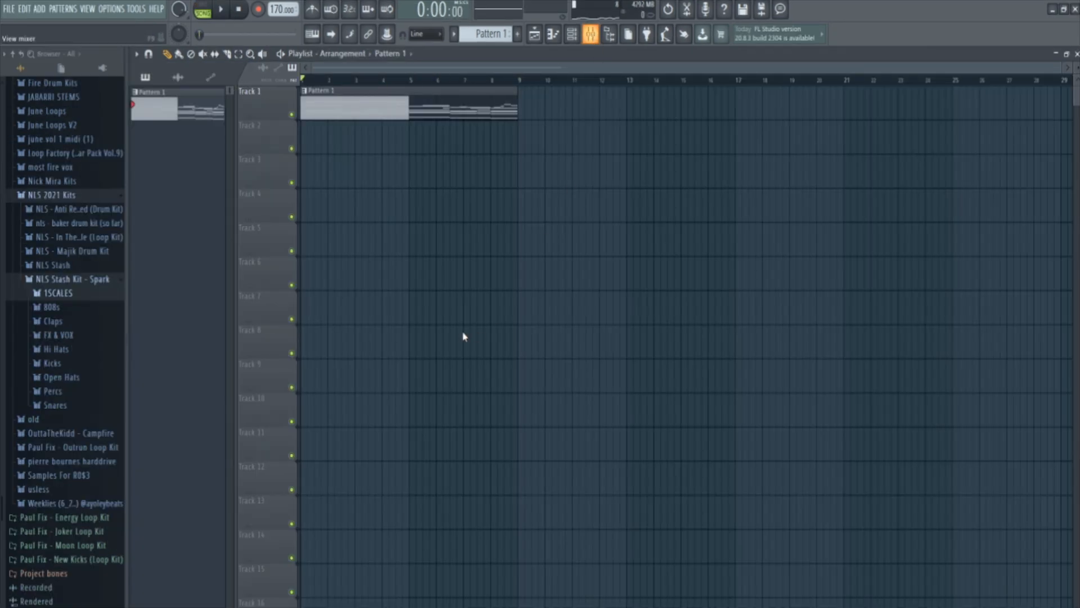
- Load Fruity Parametric EQ 2 in the first effect slot of mixer insert 10 and play the song through it
{"action": "left_click", "coordinate": [590, 34]}
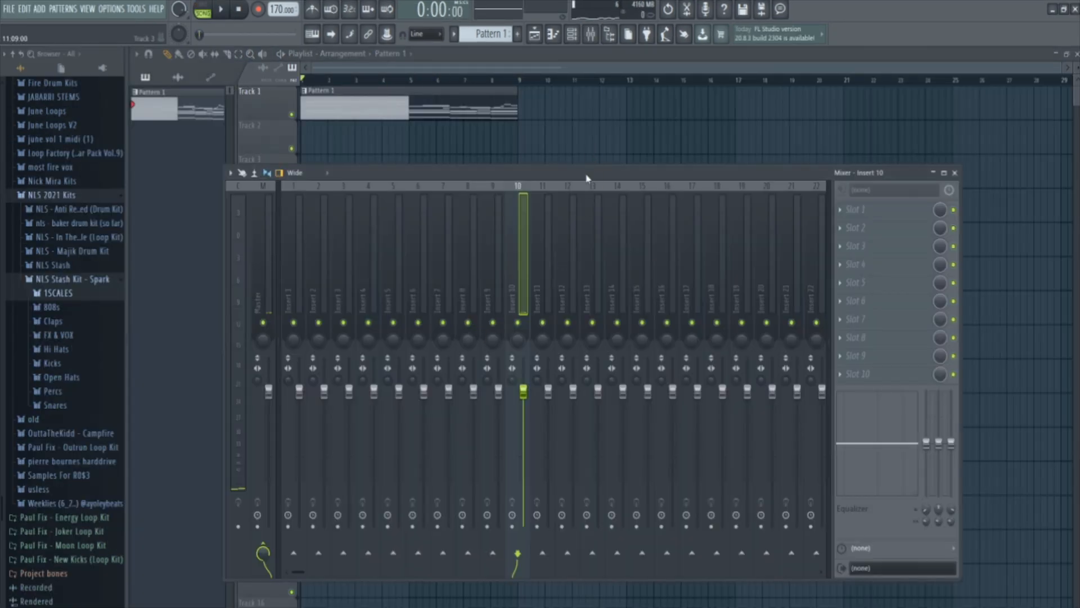
{"action": "left_click", "coordinate": [854, 211]}
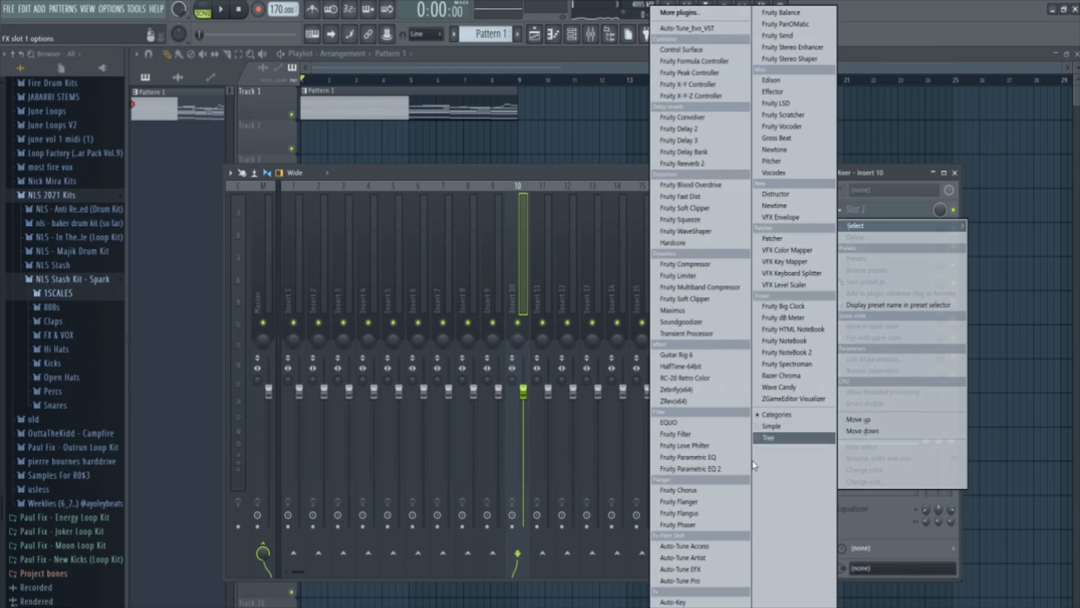
{"action": "left_click", "coordinate": [733, 469]}
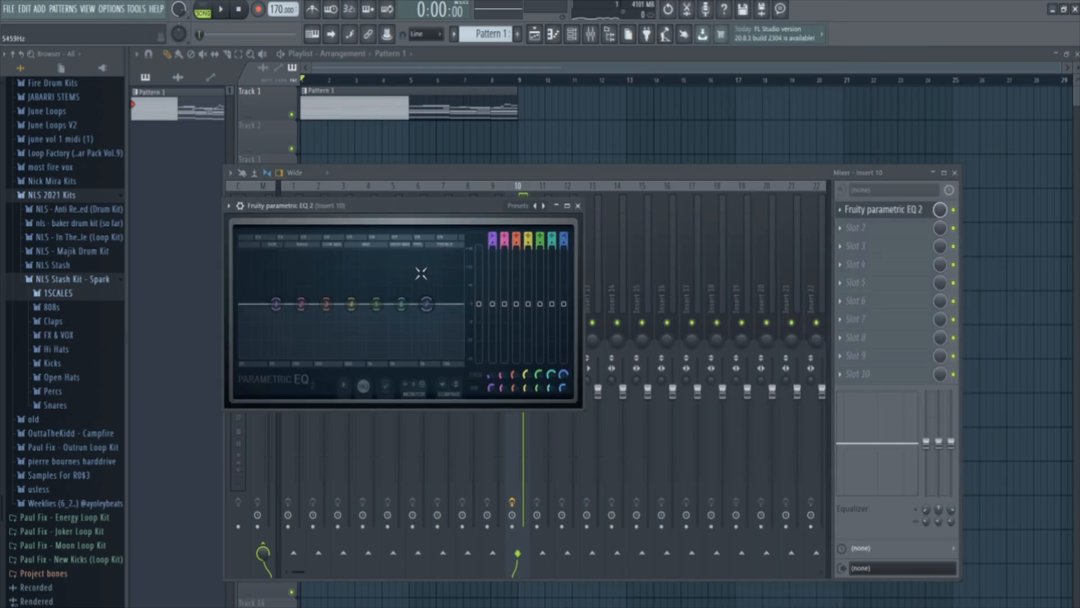
{"action": "key", "text": "space"}
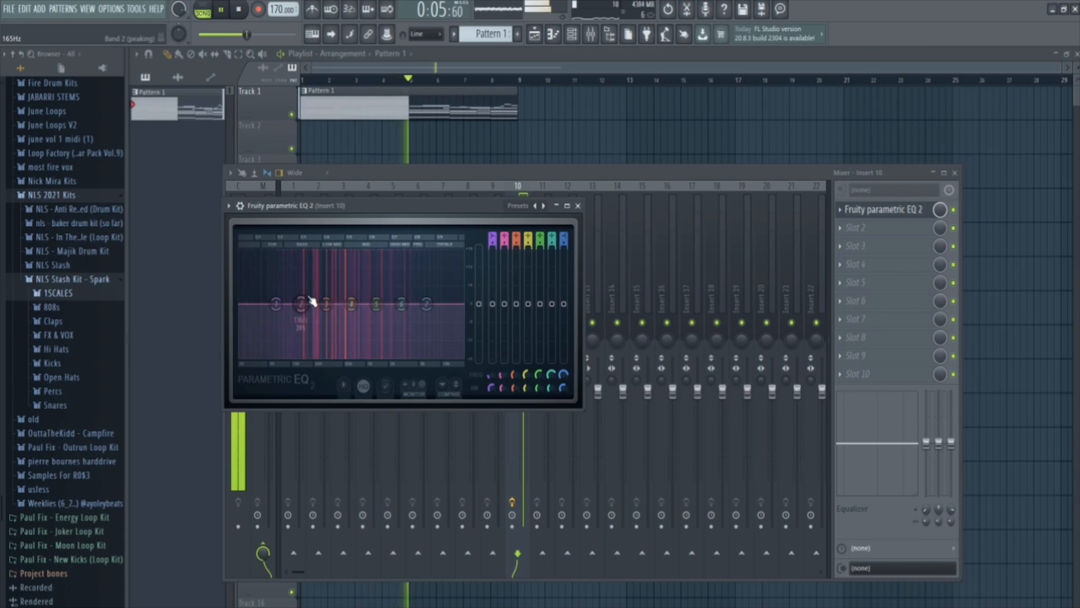
{"action": "key", "text": "space"}
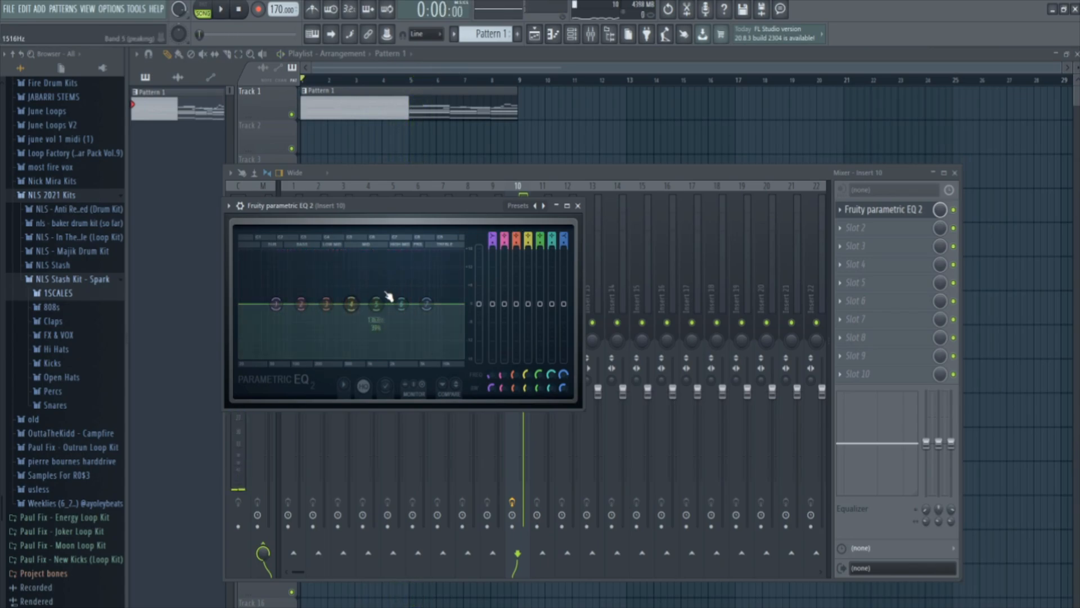
{"action": "left_click", "coordinate": [578, 205]}
{"action": "key", "text": "Escape"}
- Play the song with all channels and lower the Purity channel's volume to 62%
{"action": "left_click", "coordinate": [572, 33]}
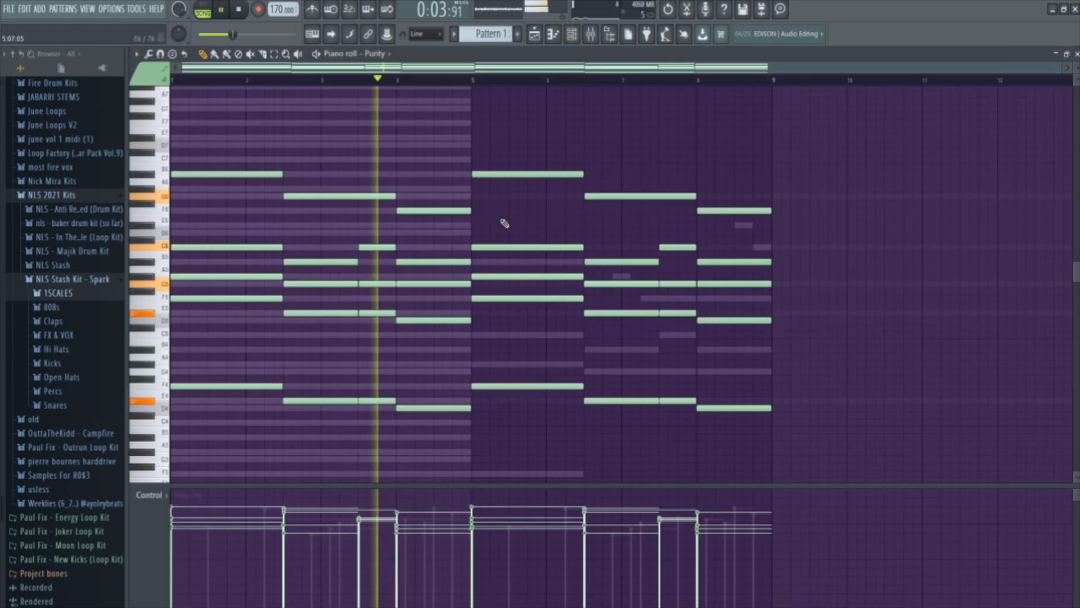
{"action": "left_click", "coordinate": [572, 35]}
{"action": "key", "text": "space"}
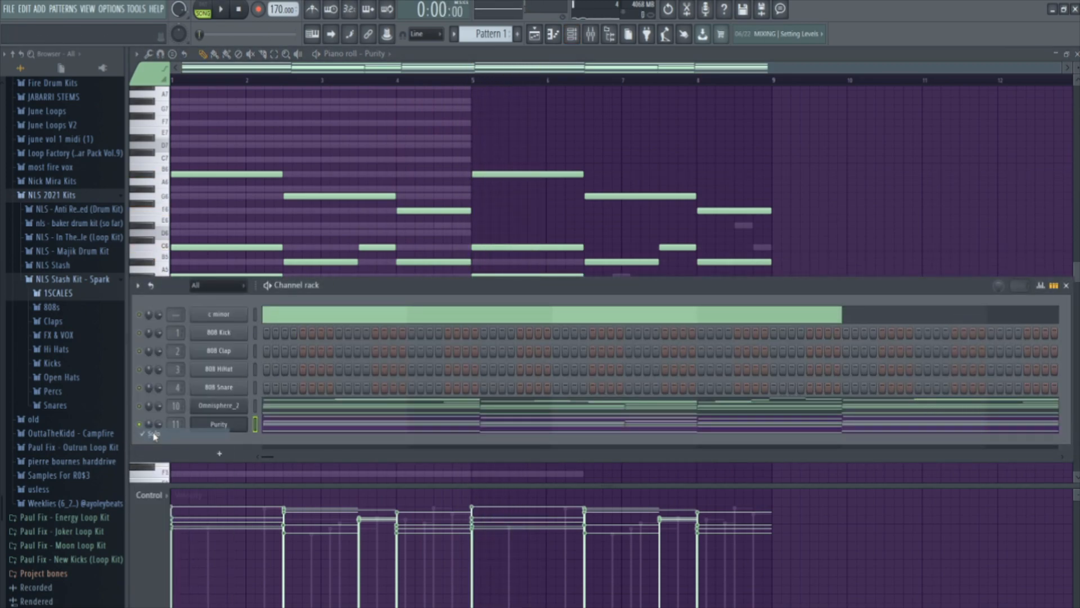
{"action": "key", "text": "space"}
{"action": "scroll", "coordinate": [157, 429], "scroll_direction": "down", "scroll_amount": 2}
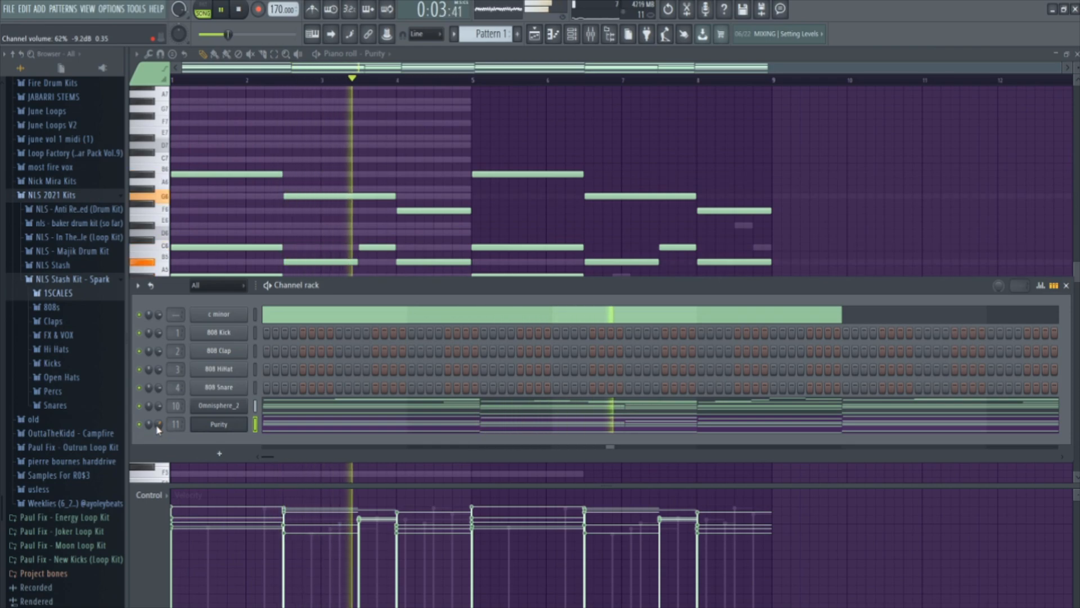
{"action": "key", "text": "space"}
- Solo the Purity channel and load its Bell & Perc preset 4U FM Vibe
{"action": "right_click", "coordinate": [140, 425]}
{"action": "left_click", "coordinate": [155, 433]}
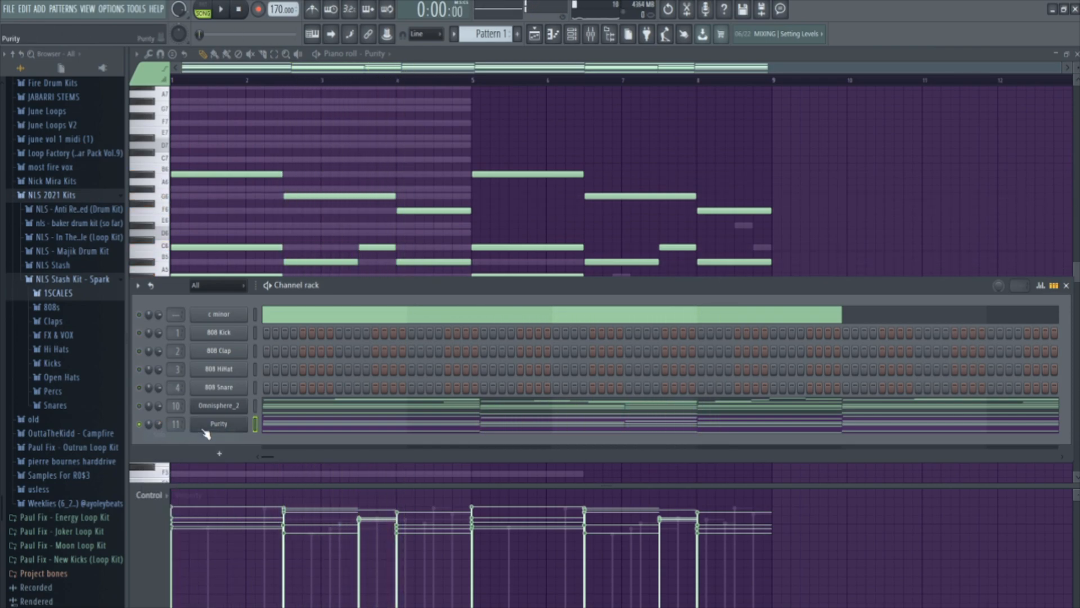
{"action": "left_click", "coordinate": [205, 429]}
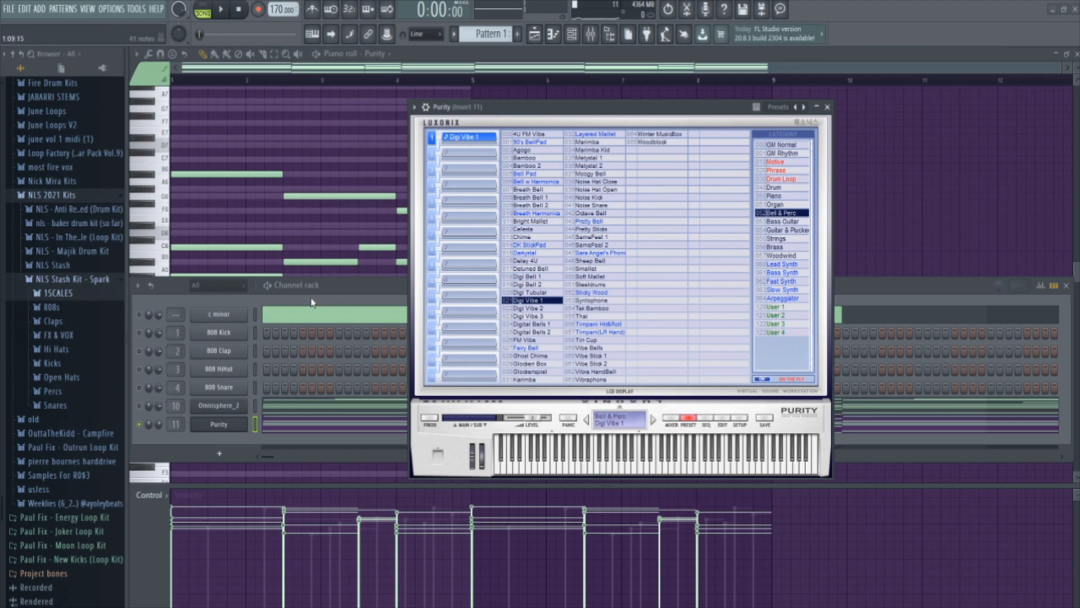
{"action": "left_click", "coordinate": [269, 290]}
{"action": "left_click_drag", "start_coordinate": [588, 109], "coordinate": [595, 125]}
{"action": "left_click", "coordinate": [565, 153]}
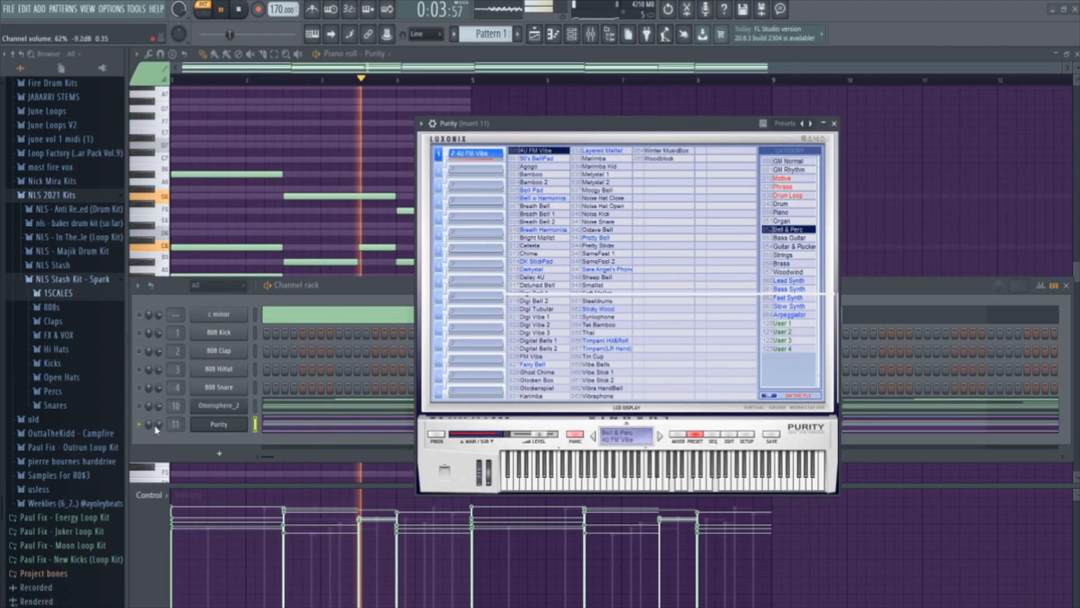
- Lower the Purity channel's volume to 60%, then unsolo it and reduce its volume further against the other channels
{"action": "left_click_drag", "start_coordinate": [159, 426], "coordinate": [159, 436]}
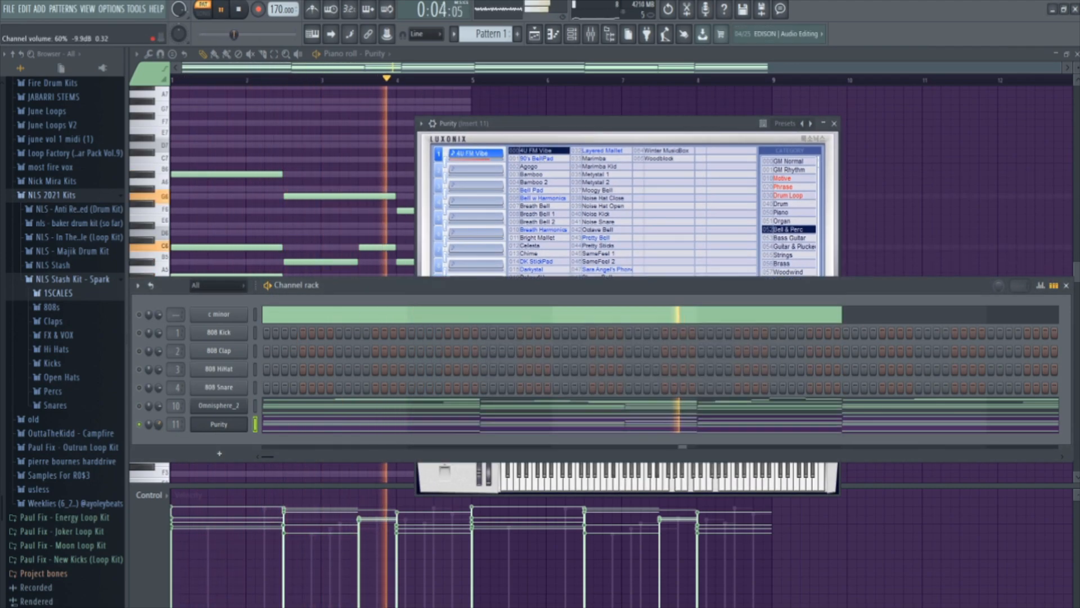
{"action": "right_click", "coordinate": [139, 424]}
{"action": "left_click", "coordinate": [144, 428]}
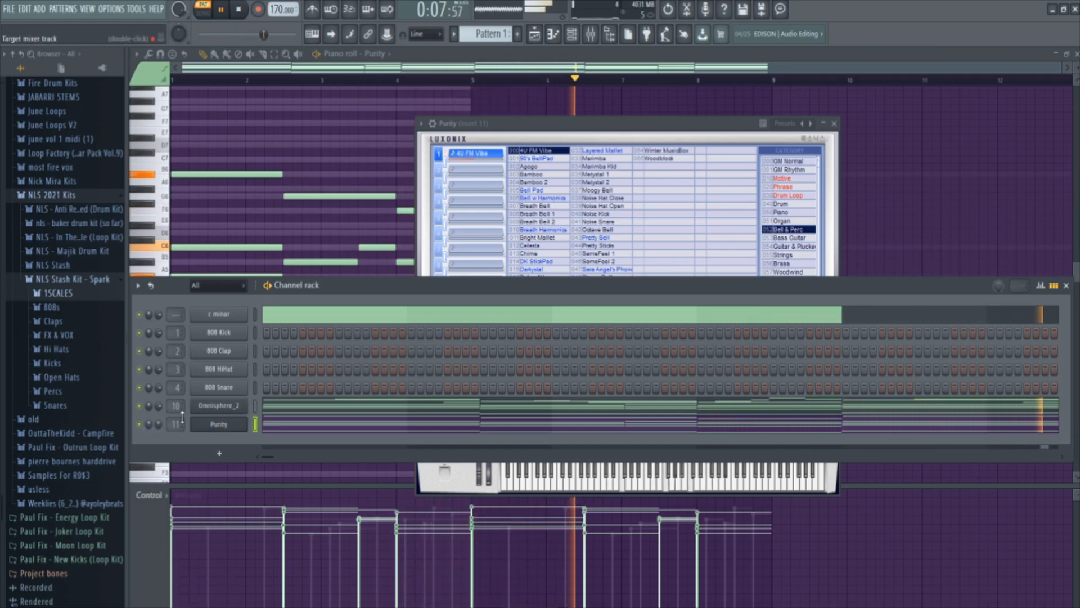
{"action": "left_click_drag", "start_coordinate": [159, 425], "coordinate": [159, 442]}
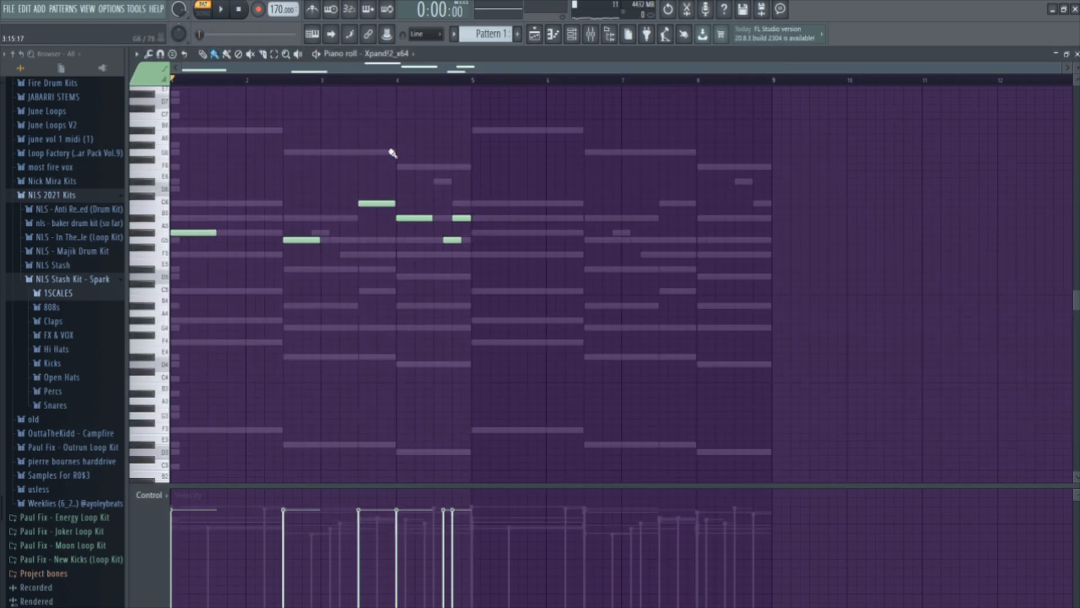
- Randomize the velocities of the Xpand!2 melody and duplicate its four bars into bars 5 to 8
{"action": "key", "text": "alt+r"}
{"action": "left_click", "coordinate": [671, 432]}
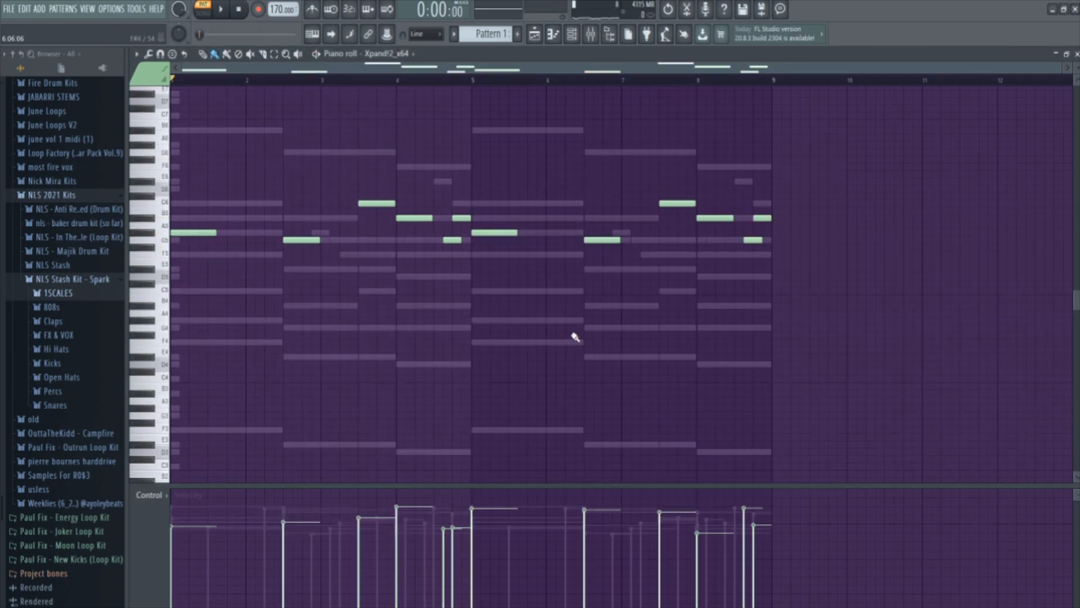
- Try the Xpand!2 melody an octave lower, then set it one octave above its original pitch and play it
{"action": "key", "text": "ctrl+Down"}
{"action": "key", "text": "space"}
{"action": "key", "text": "ctrl+Up"}
{"action": "key", "text": "ctrl+Up"}
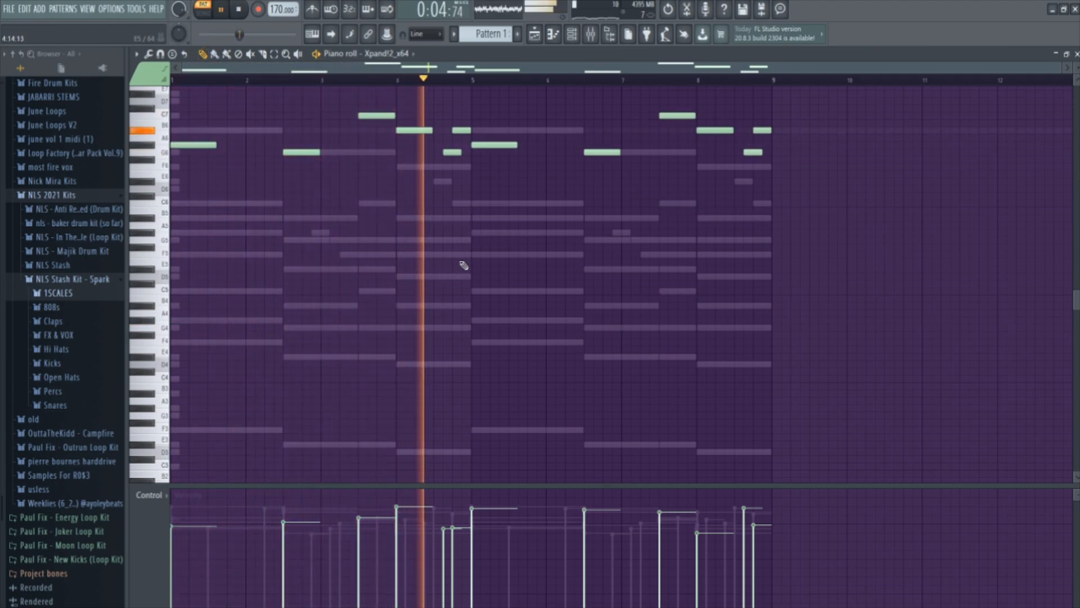
{"action": "key", "text": "space"}
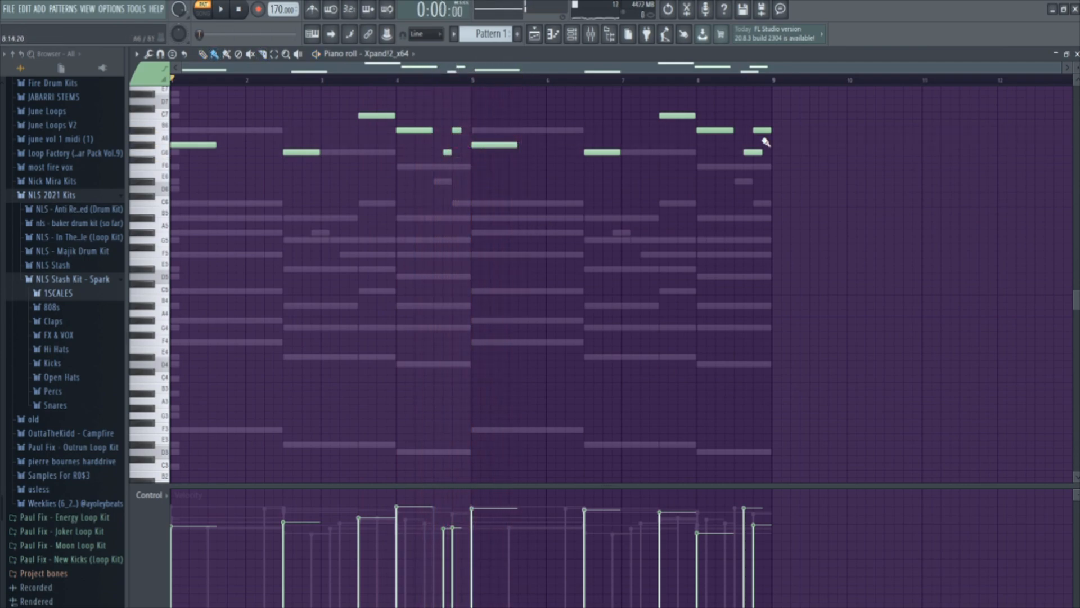
- Replace the second half of the Xpand!2 melody with a copy of the first phrase with its last two notes shortened
{"action": "key", "text": "ctrl+b"}
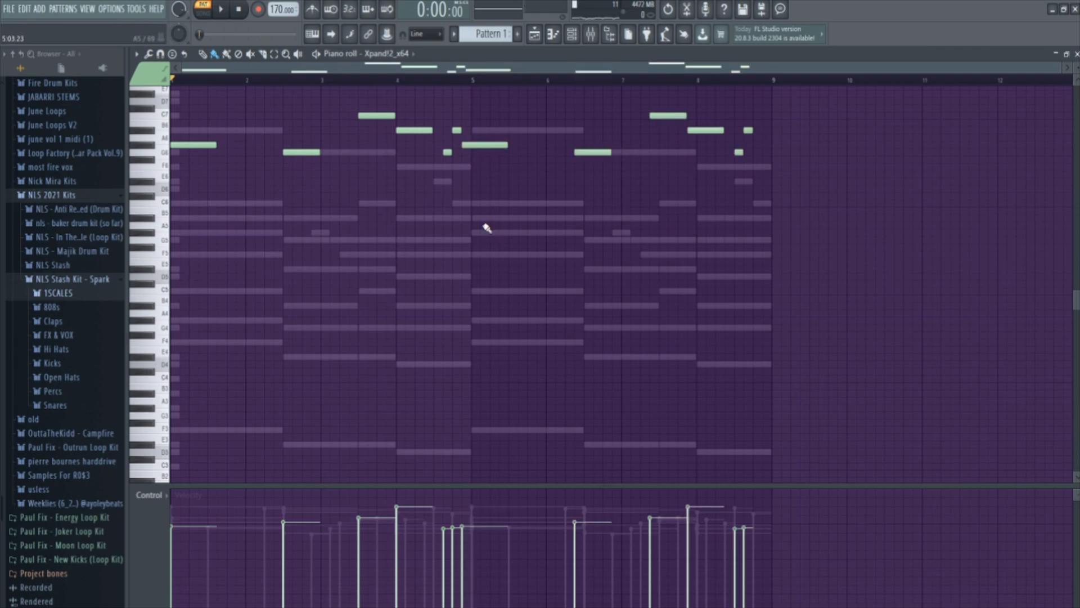
{"action": "key", "text": "space"}
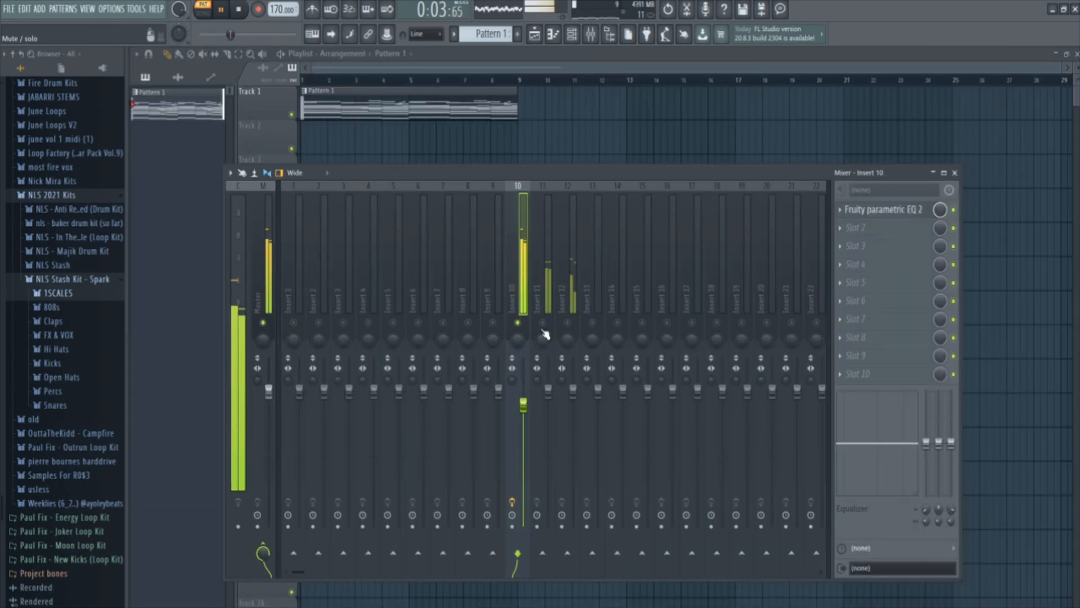
- Add Fruity Reeverb 2 to the second effect slot of mixer insert 10 and lower its wet level during playback
{"action": "left_click", "coordinate": [866, 231]}
{"action": "left_click", "coordinate": [683, 163]}
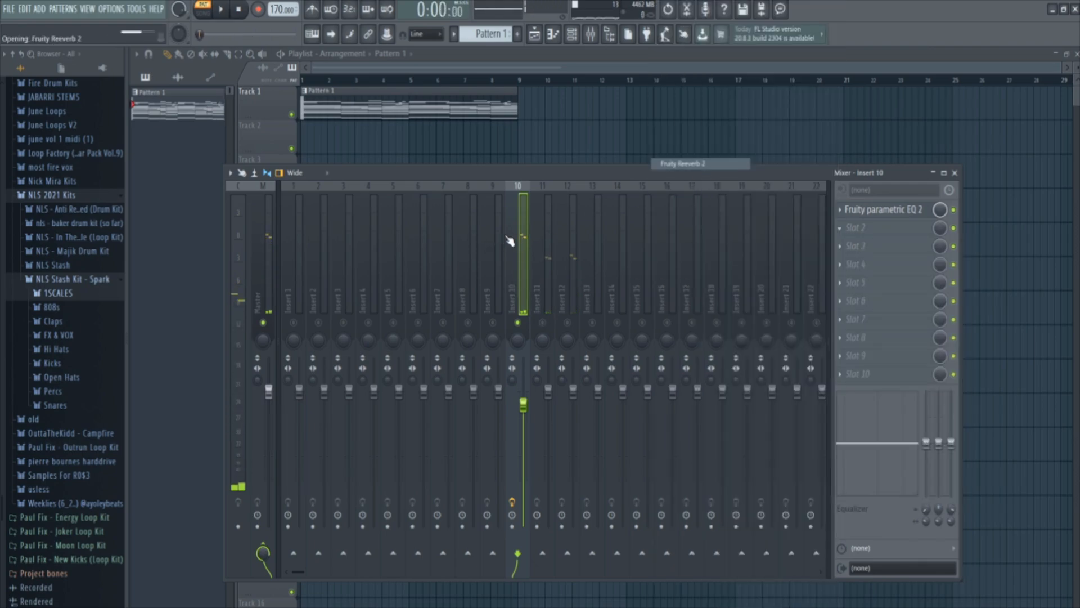
{"action": "key", "text": "space"}
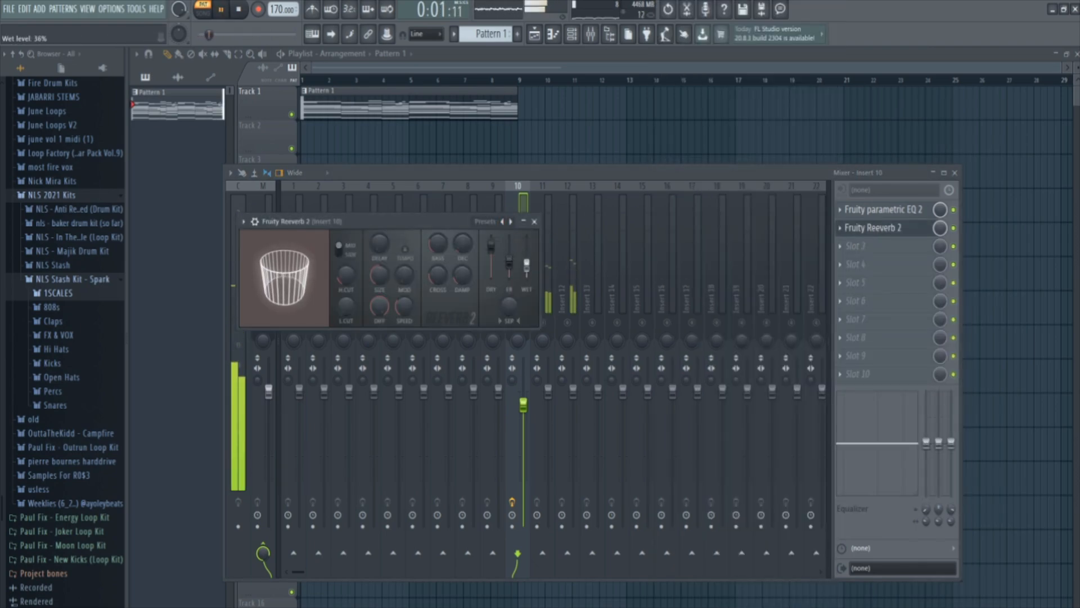
{"action": "left_click_drag", "start_coordinate": [528, 267], "coordinate": [530, 272]}
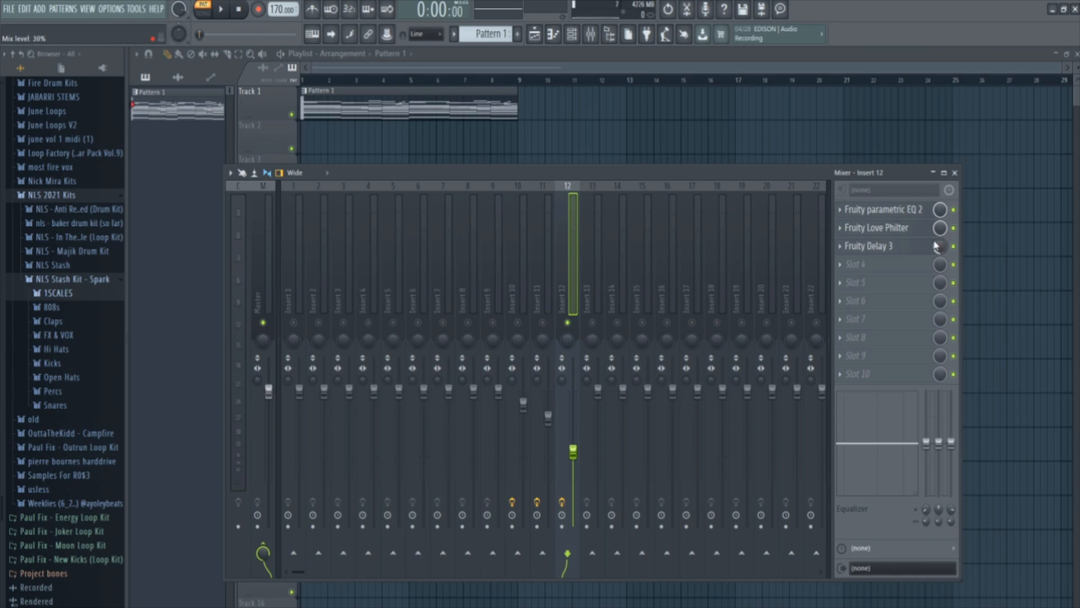
- Examine the EQ curve on mixer insert 12 and the effect chain on insert 11
{"action": "left_click", "coordinate": [893, 210]}
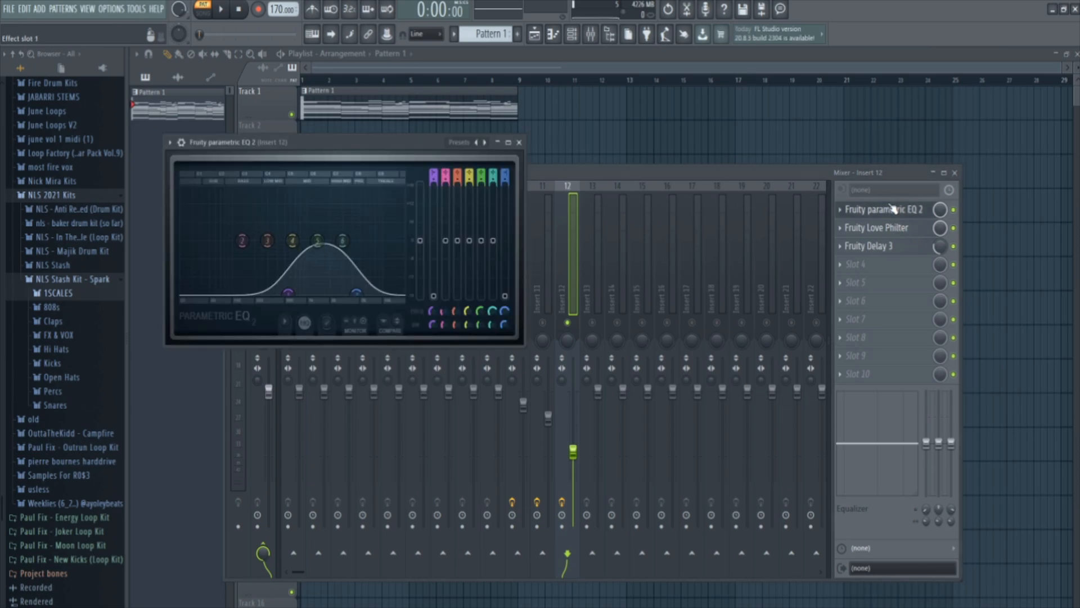
{"action": "left_click", "coordinate": [518, 143]}
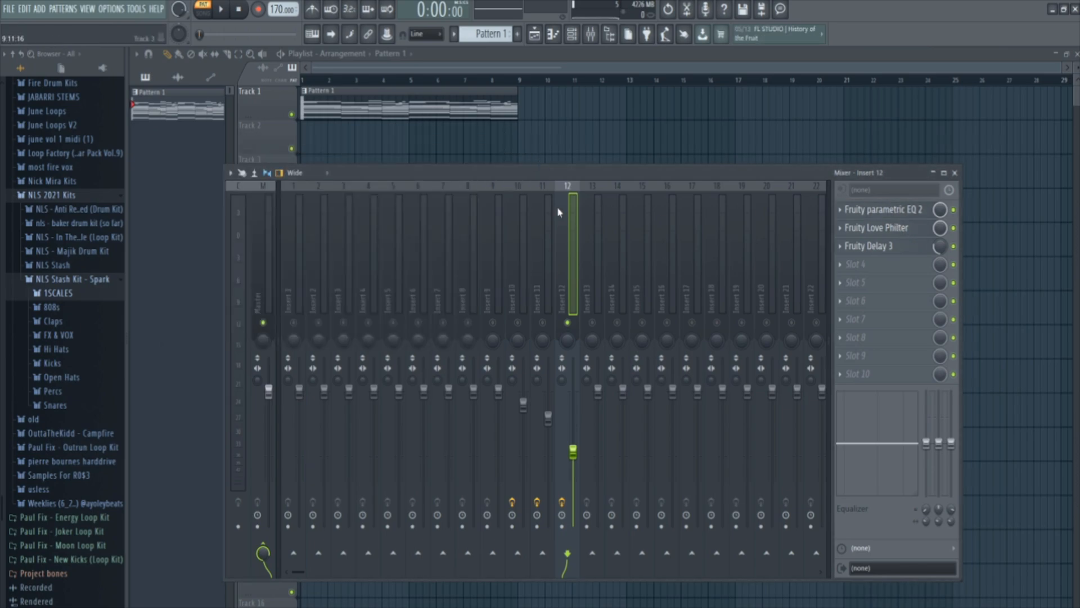
{"action": "left_click", "coordinate": [539, 286]}
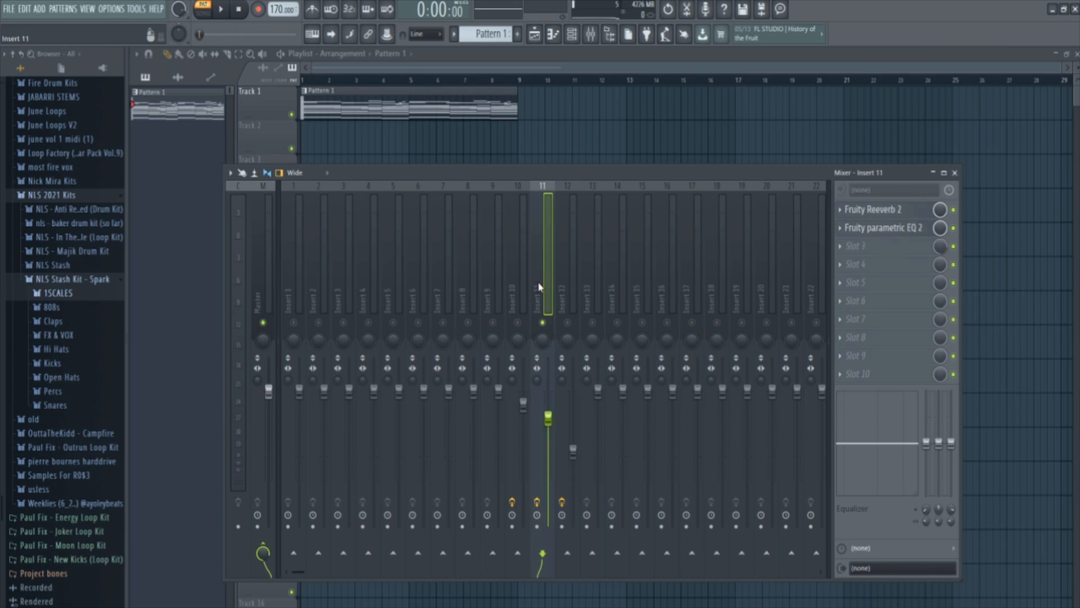
- Play the full song and lower mixer insert 11's fader to balance Purity with the other instruments
{"action": "left_click", "coordinate": [590, 35]}
{"action": "key", "text": "F9"}
{"action": "key", "text": "space"}
{"action": "left_click", "coordinate": [589, 40]}
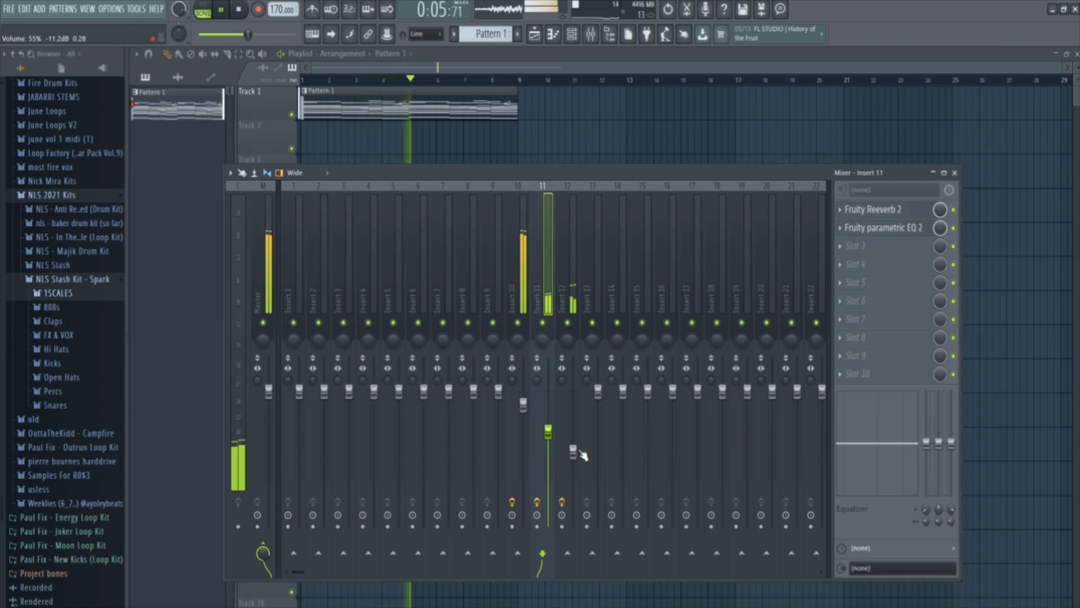
- Close the mixer and bring up the channel rack over the playlist while the song plays
{"action": "key", "text": "F9"}
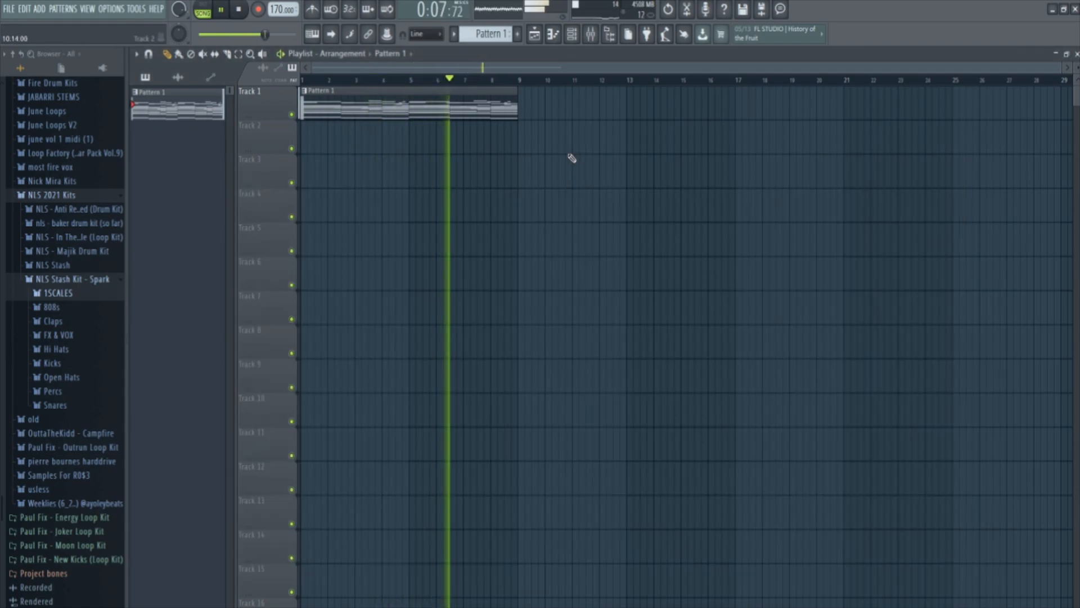
{"action": "scroll", "coordinate": [496, 80], "scroll_direction": "up", "scroll_amount": 2}
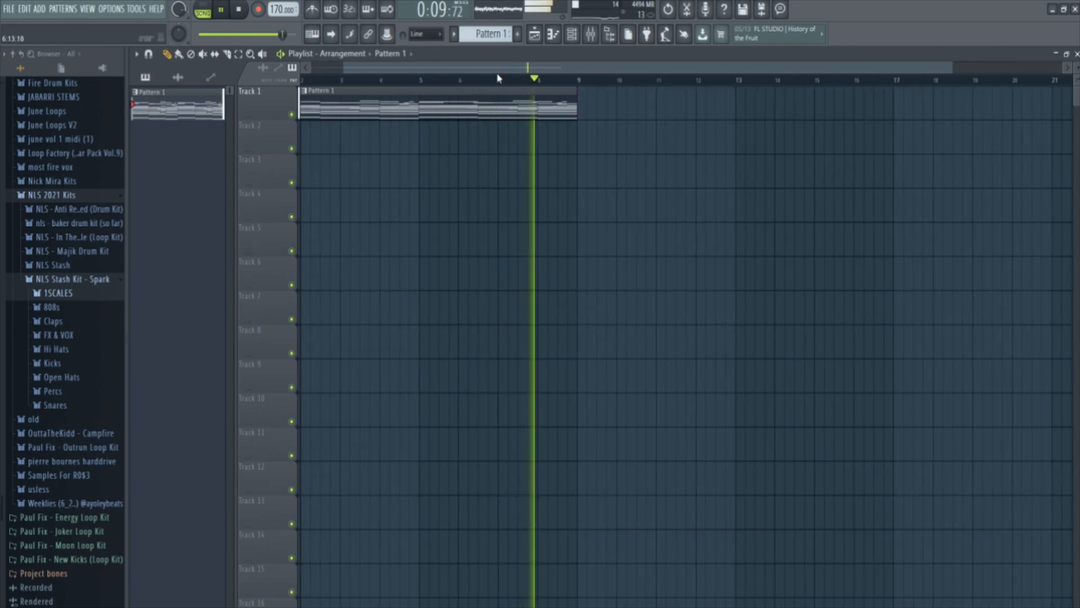
{"action": "left_click", "coordinate": [571, 34]}
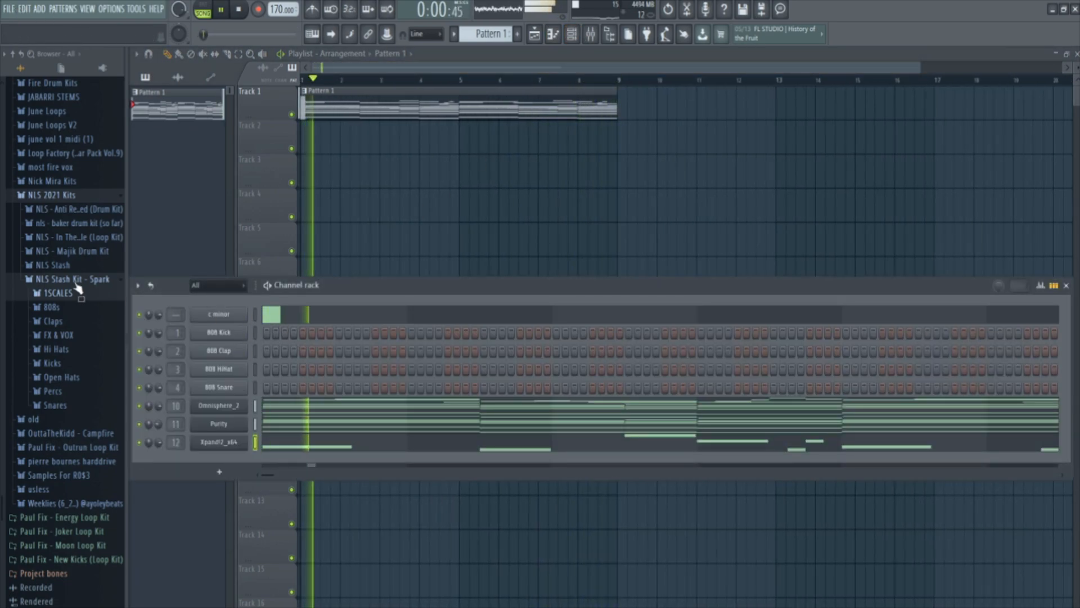
- Stop playback and choose a sample from the Claps folder of the NLS Stash Kit - Spark
{"action": "key", "text": "space"}
{"action": "left_click", "coordinate": [53, 320]}
{"action": "left_click", "coordinate": [72, 358]}
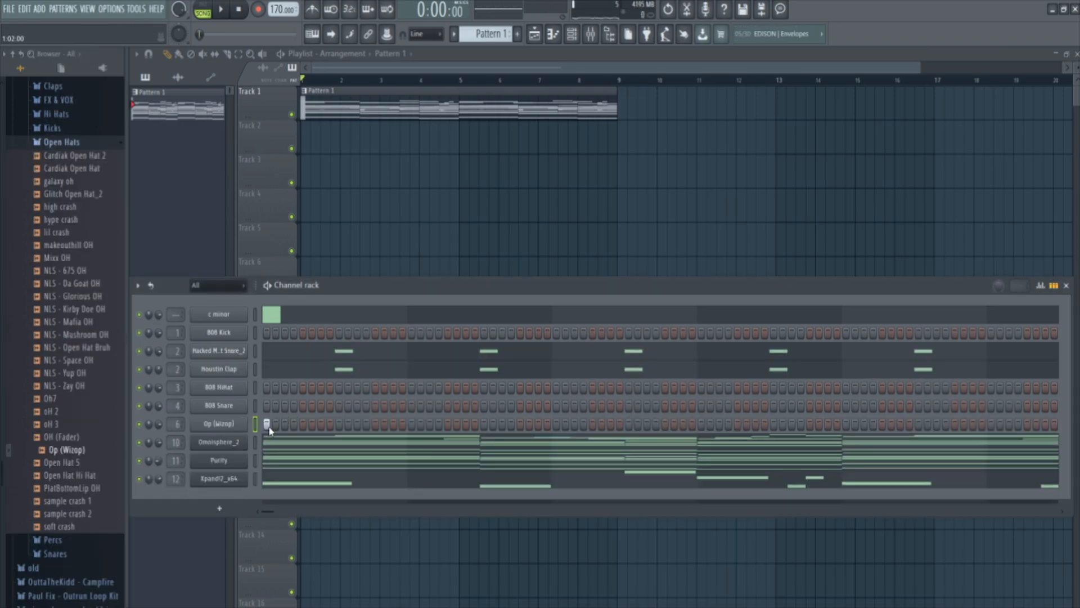
- Place two back-to-back four-bar C5 notes for the Op (Wizop) channel in its piano roll, filling bars 1 to 8
{"action": "key", "text": "space"}
{"action": "right_click", "coordinate": [256, 419]}
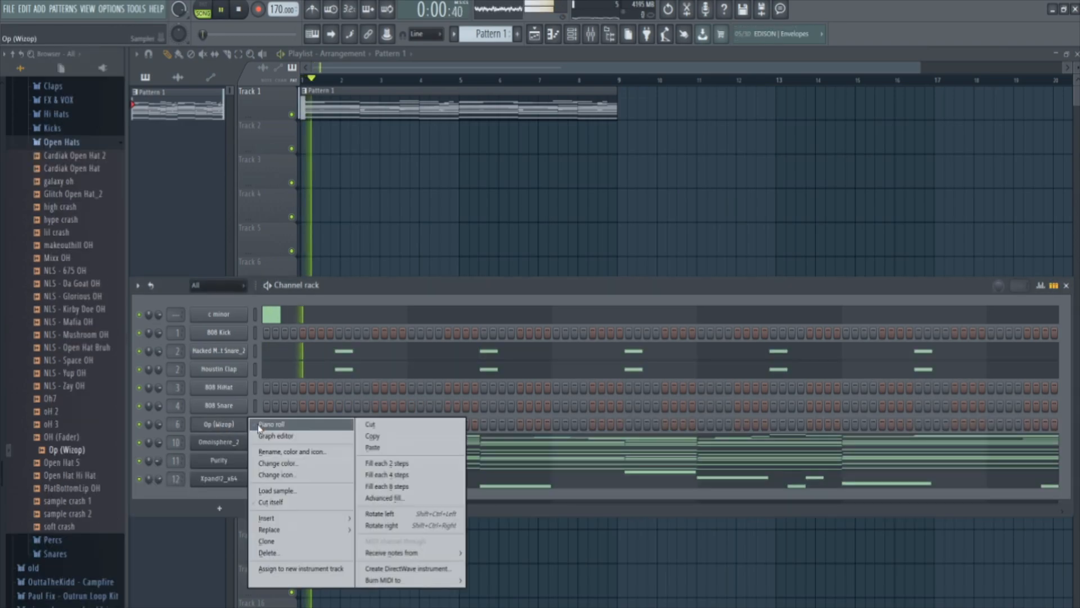
{"action": "left_click", "coordinate": [270, 428]}
{"action": "mouse_move", "coordinate": [174, 291]}
{"action": "left_mouse_down"}
{"action": "mouse_move", "coordinate": [487, 292]}
{"action": "mouse_move", "coordinate": [456, 295]}
{"action": "mouse_move", "coordinate": [466, 290]}
{"action": "left_mouse_up"}
{"action": "left_click", "coordinate": [472, 291]}
{"action": "left_click_drag", "start_coordinate": [760, 290], "coordinate": [775, 291]}
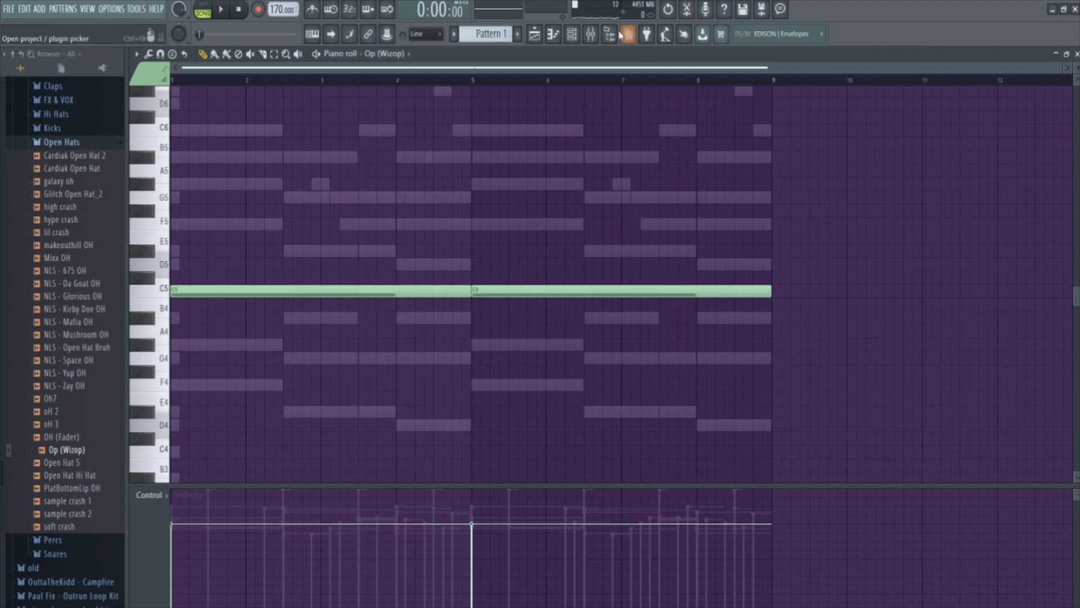
- Add Fruity Reeverb 2 to the first effect slot of mixer insert 6 and close its plugin window
{"action": "left_click", "coordinate": [574, 37]}
{"action": "key", "text": "F6"}
{"action": "key", "text": "F9"}
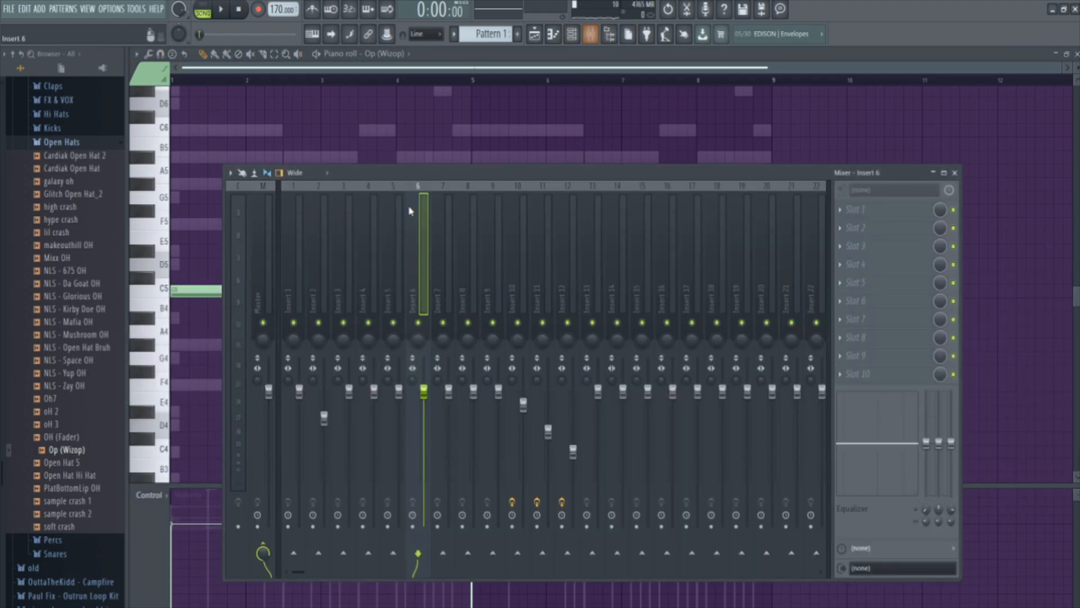
{"action": "left_click", "coordinate": [838, 213]}
{"action": "left_click", "coordinate": [703, 164]}
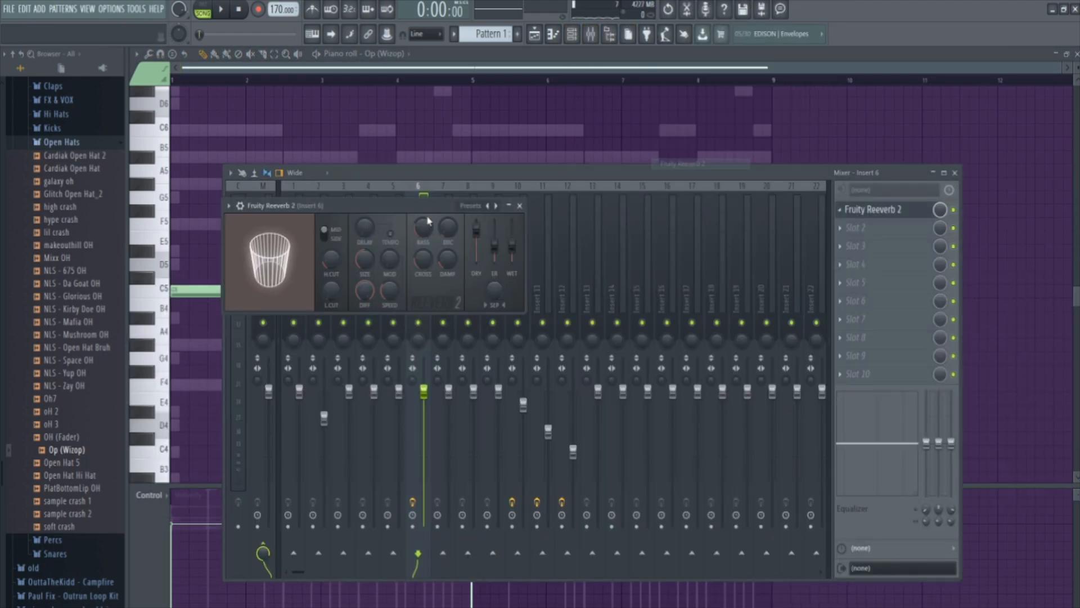
{"action": "left_click", "coordinate": [519, 206]}
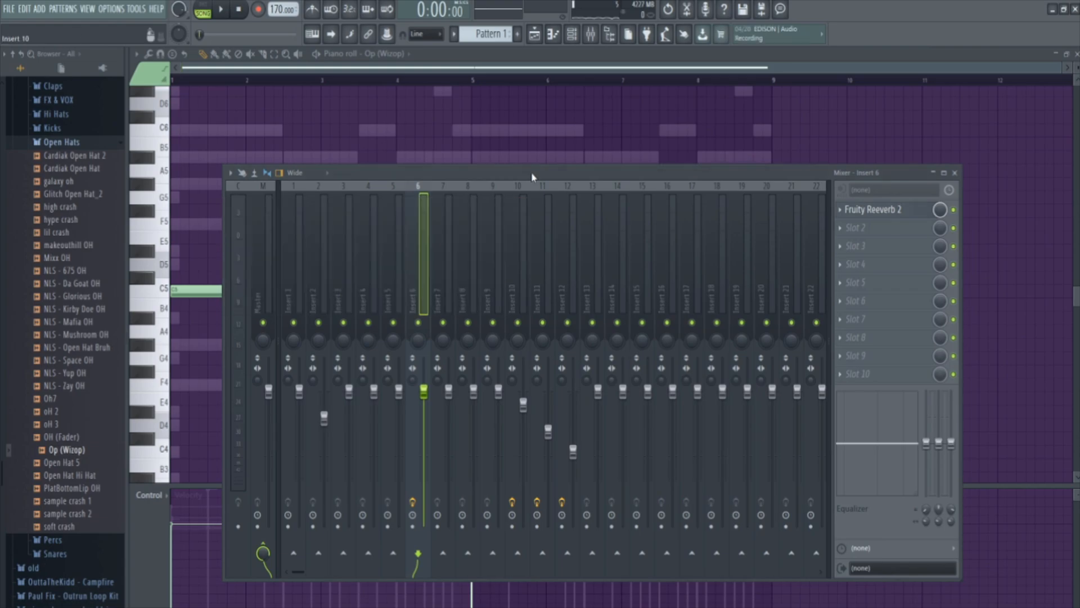
- Close the mixer, start playback and bring up the channel rack over the piano roll
{"action": "key", "text": "F9"}
{"action": "key", "text": "space"}
{"action": "key", "text": "F6"}
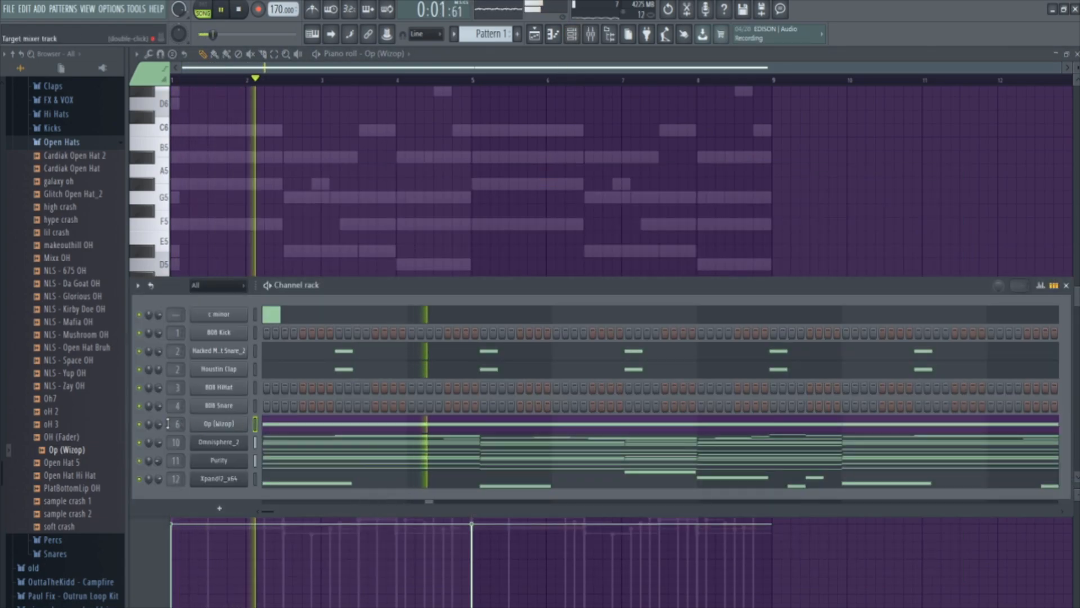
{"action": "key", "text": "F6"}
{"action": "key", "text": "F6"}
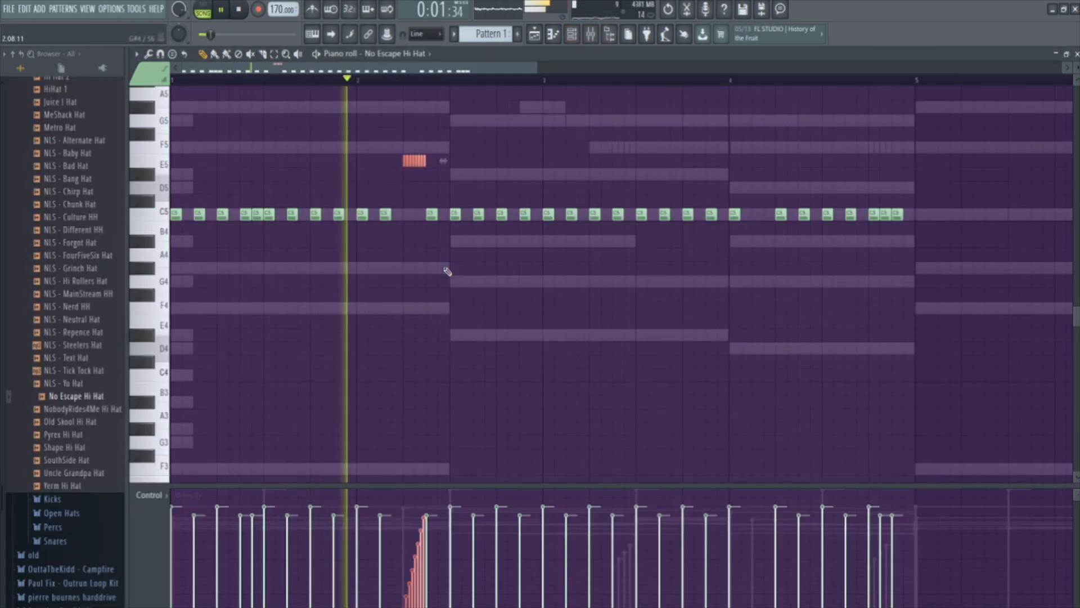
- Raise the No Escape Hi Hat roll in bar 2 to F5 and listen to it with the melody
{"action": "key", "text": "shift+Up"}
{"action": "left_click", "coordinate": [420, 248], "text": "ctrl"}
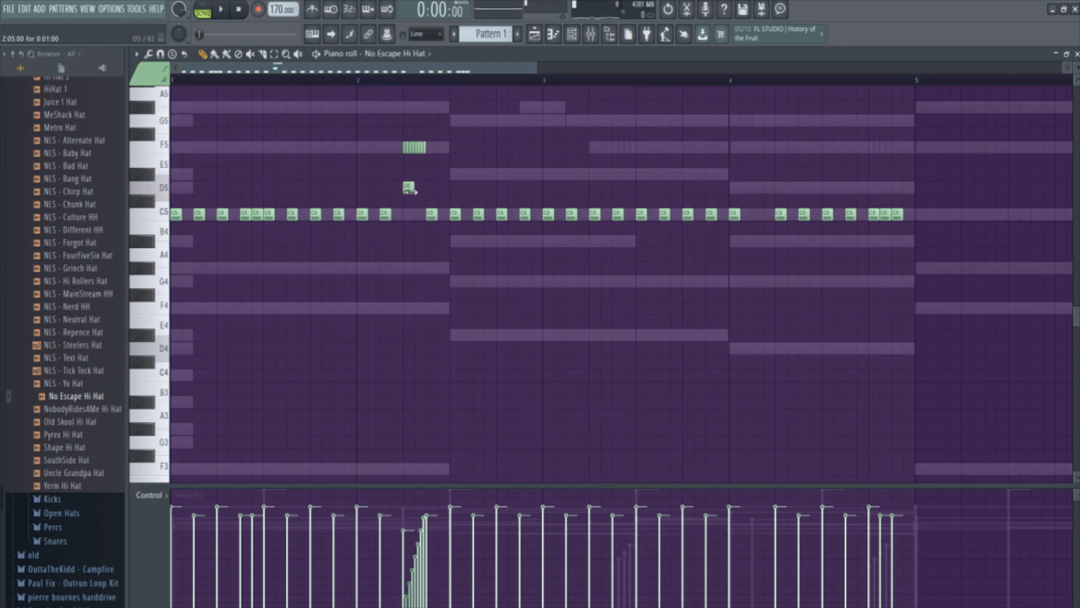
{"action": "scroll", "coordinate": [478, 206], "scroll_direction": "up", "scroll_amount": 3}
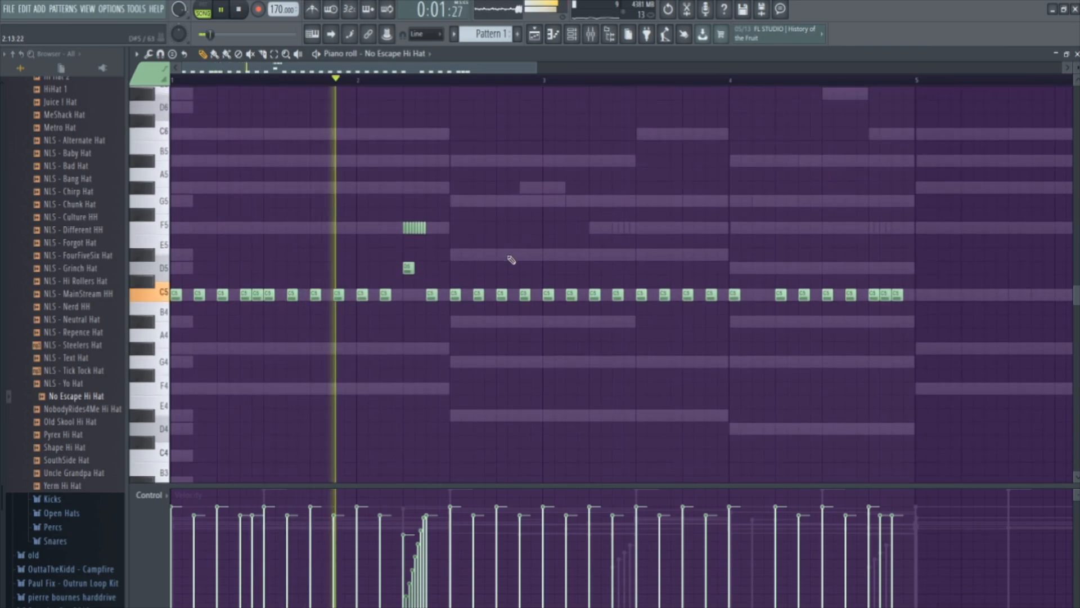
{"action": "left_click_drag", "start_coordinate": [446, 234], "coordinate": [400, 229]}
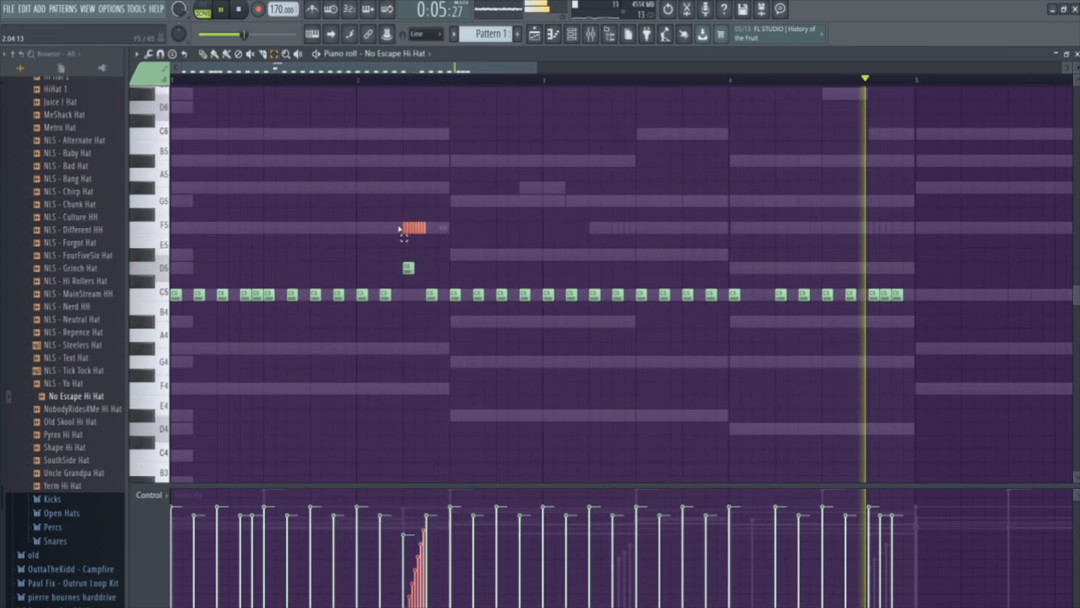
{"action": "left_click", "coordinate": [426, 249], "text": "ctrl"}
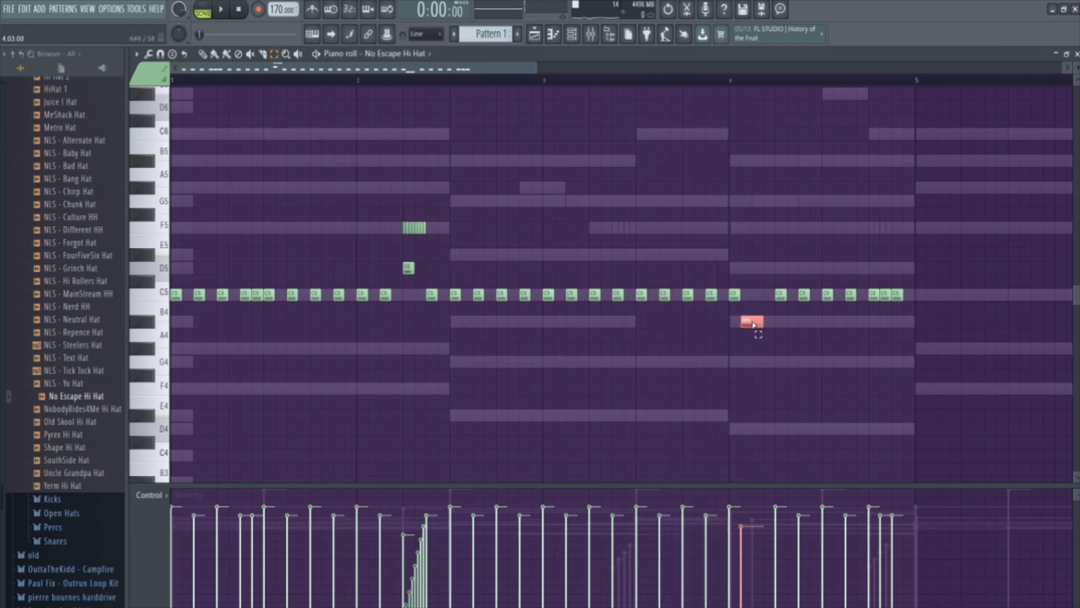
- Chop the A#4 hi-hat note in bar 4 into a four-note roll with velocities rising toward its end
{"action": "key", "text": "alt+u"}
{"action": "key", "text": "space"}
{"action": "left_click", "coordinate": [753, 430]}
{"action": "left_click_drag", "start_coordinate": [772, 324], "coordinate": [750, 330]}
{"action": "key", "text": "ctrl+b"}
{"action": "left_click", "coordinate": [775, 243], "text": "ctrl"}
{"action": "right_click", "coordinate": [779, 323]}
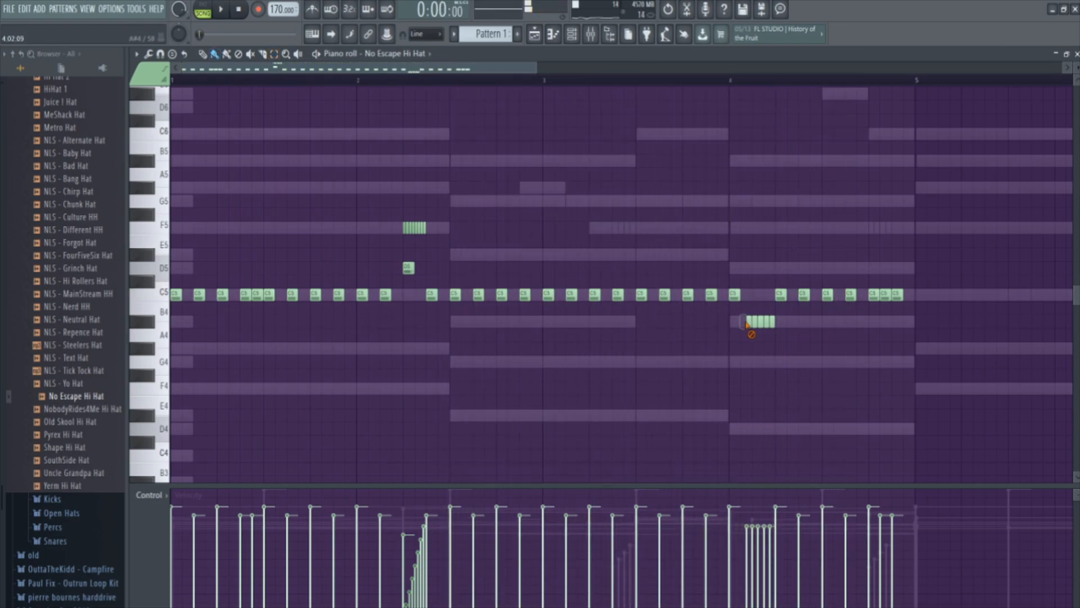
{"action": "left_click_drag", "start_coordinate": [743, 325], "coordinate": [803, 336]}
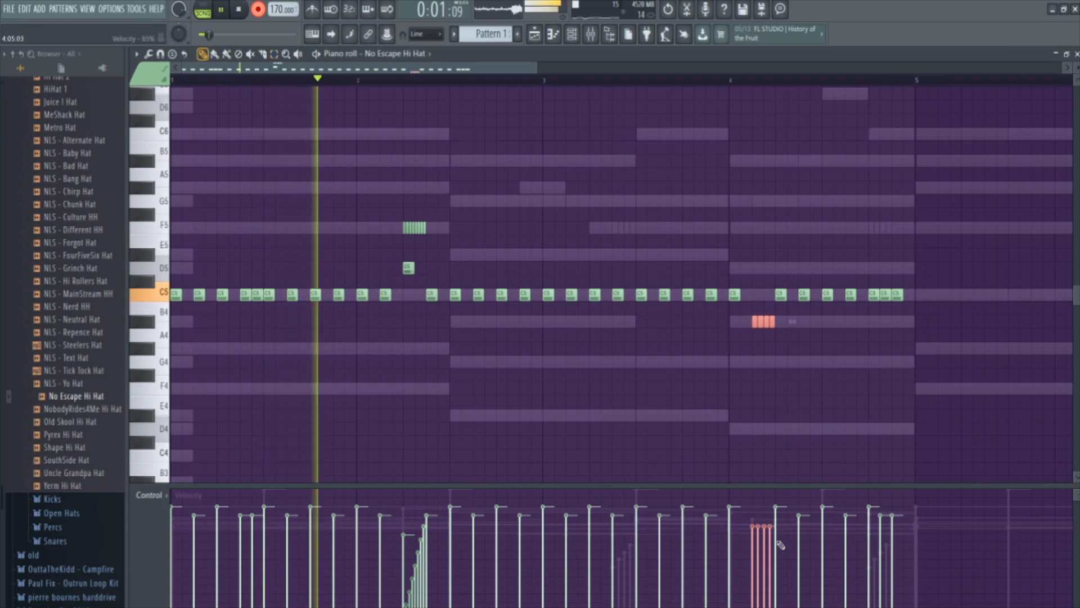
{"action": "left_click", "coordinate": [809, 362], "text": "ctrl"}
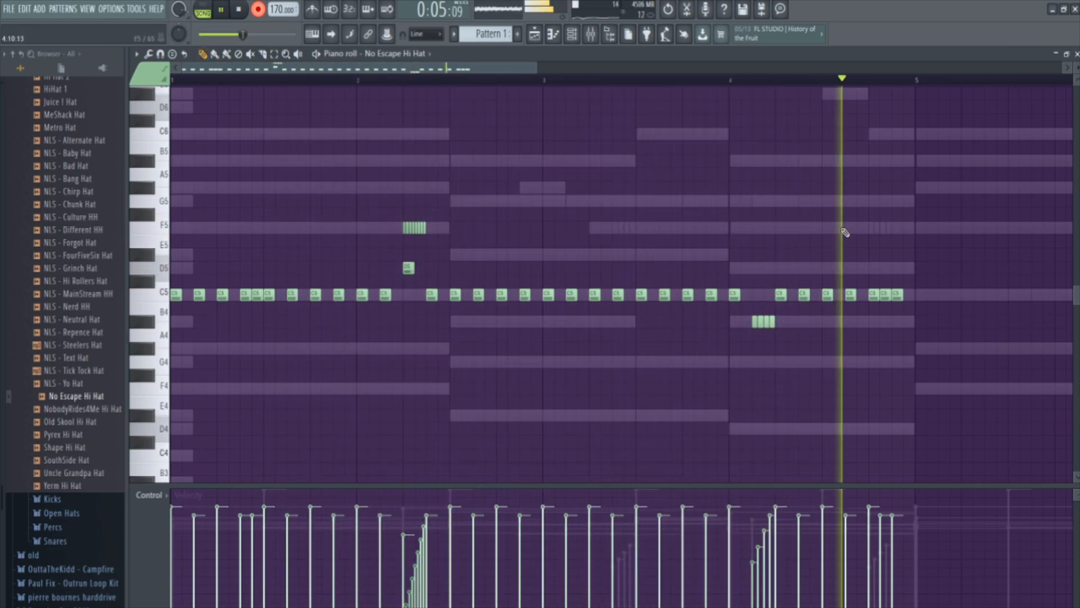
- Duplicate the four-bar hi-hat pattern into bars 5 to 8 and clear the selection
{"action": "key", "text": "space"}
{"action": "scroll", "coordinate": [867, 80], "scroll_direction": "down", "scroll_amount": 3}
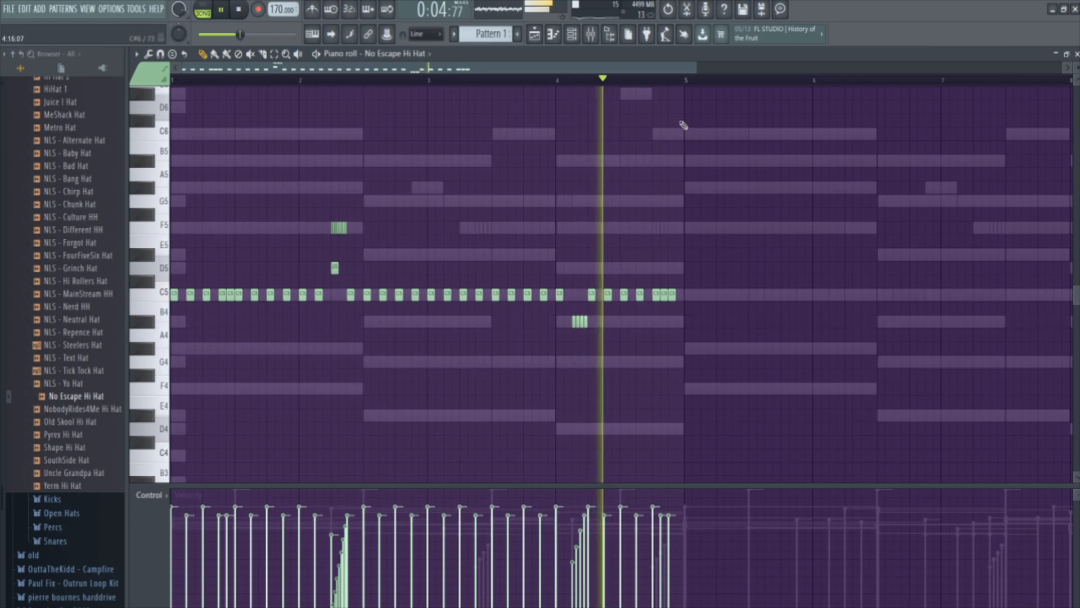
{"action": "key", "text": "ctrl+b"}
{"action": "scroll", "coordinate": [685, 79], "scroll_direction": "down", "scroll_amount": 3}
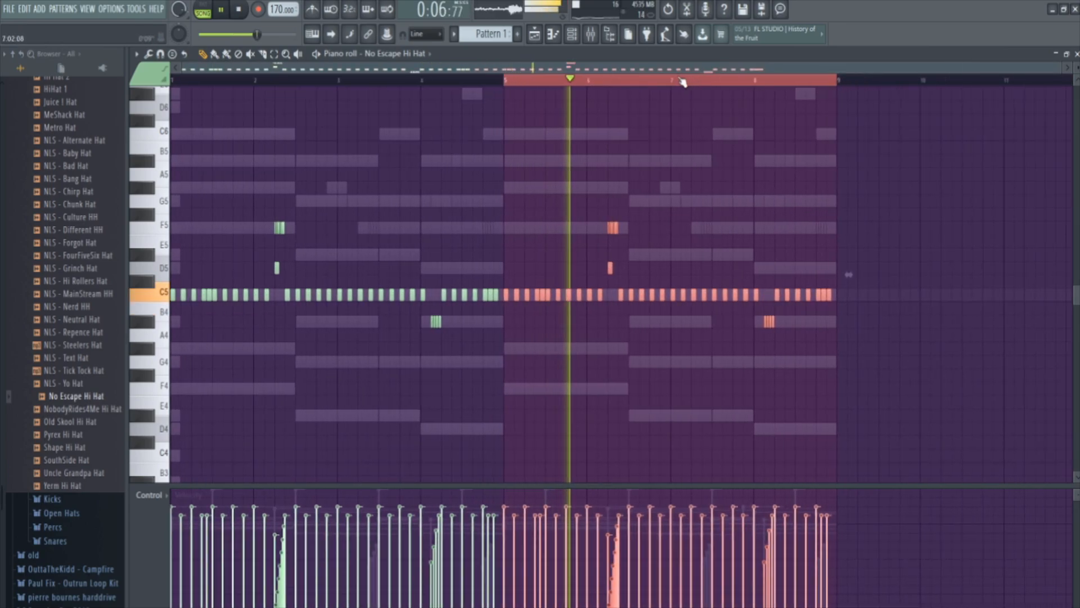
{"action": "mouse_move", "coordinate": [473, 80]}
{"action": "left_mouse_down"}
{"action": "mouse_move", "coordinate": [498, 94]}
{"action": "mouse_move", "coordinate": [477, 89]}
{"action": "left_mouse_up"}
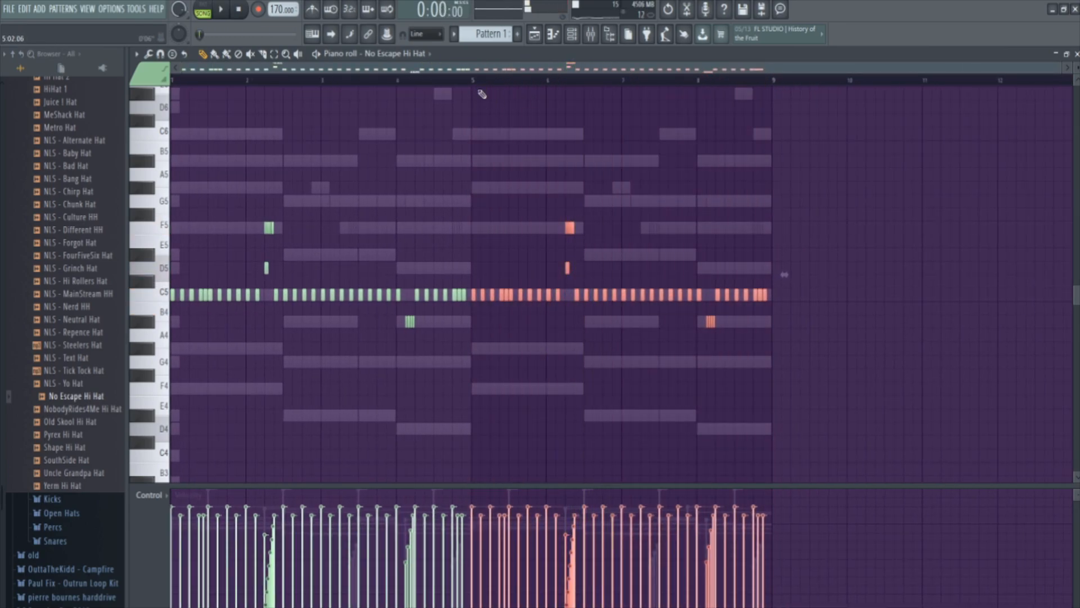
{"action": "left_click", "coordinate": [479, 94]}
{"action": "scroll", "coordinate": [430, 196], "scroll_direction": "down", "scroll_amount": 4}
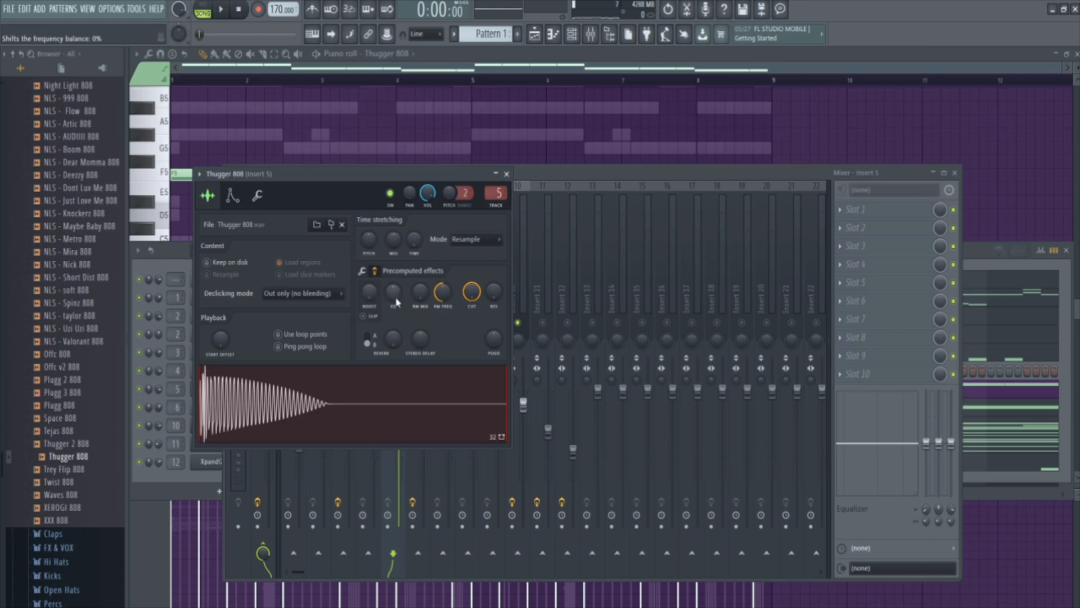
- Close the Thugger 808 sampler and mixer windows and set the Thugger 808 channel's volume to 78%
{"action": "left_click", "coordinate": [508, 175]}
{"action": "left_click", "coordinate": [592, 36]}
{"action": "left_click", "coordinate": [592, 36]}
{"action": "left_click", "coordinate": [572, 36]}
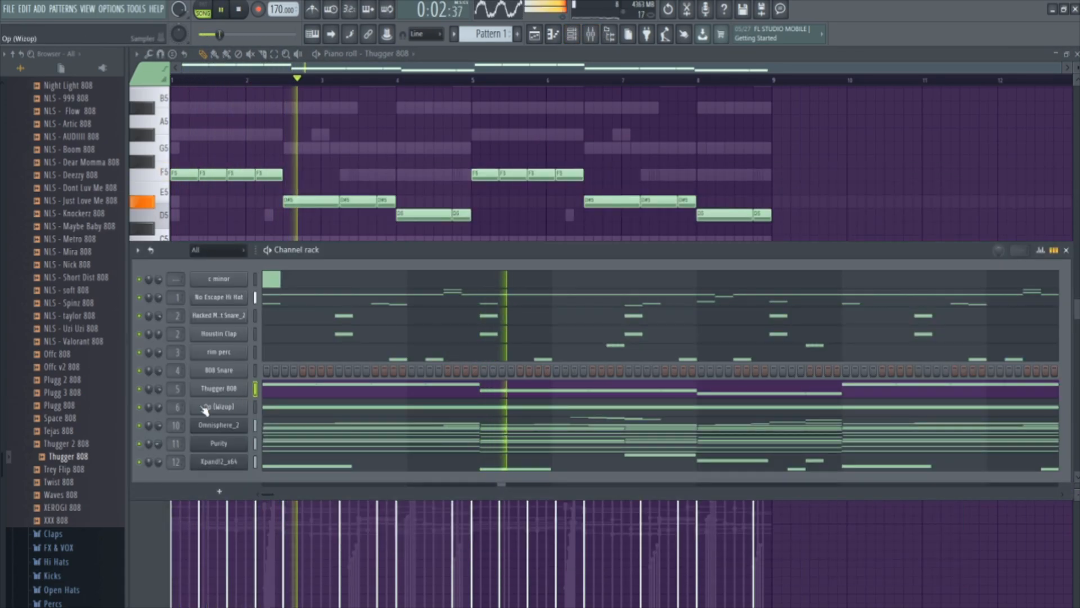
{"action": "left_click_drag", "start_coordinate": [159, 389], "coordinate": [160, 392]}
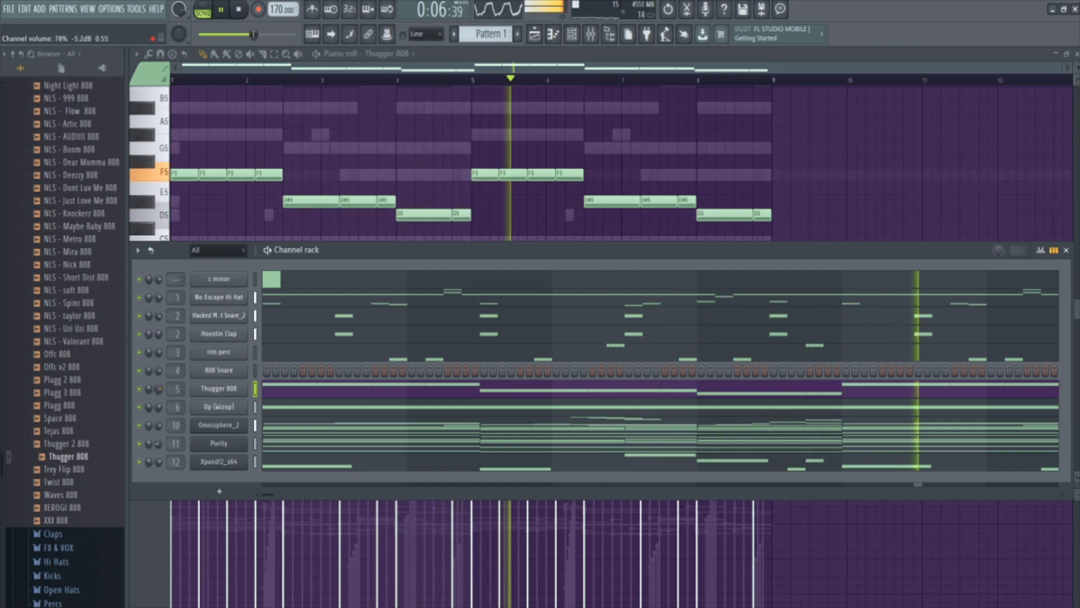
- Set mixer insert 5's volume to 90% during playback and return to the Thugger 808 piano roll
{"action": "left_click", "coordinate": [554, 35]}
{"action": "left_click", "coordinate": [554, 35]}
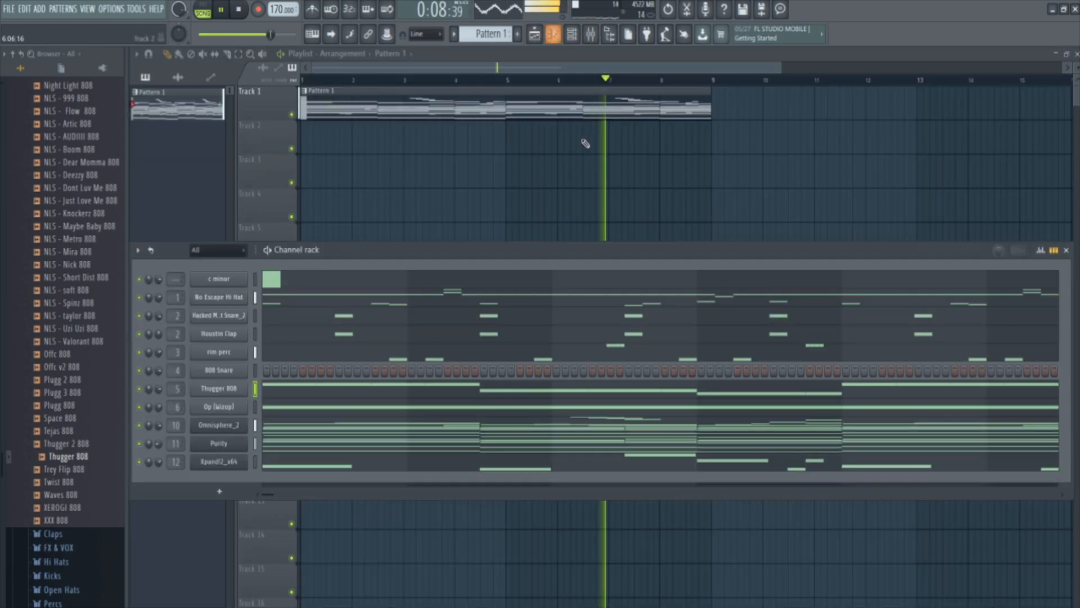
{"action": "left_click", "coordinate": [580, 133]}
{"action": "left_click", "coordinate": [590, 34]}
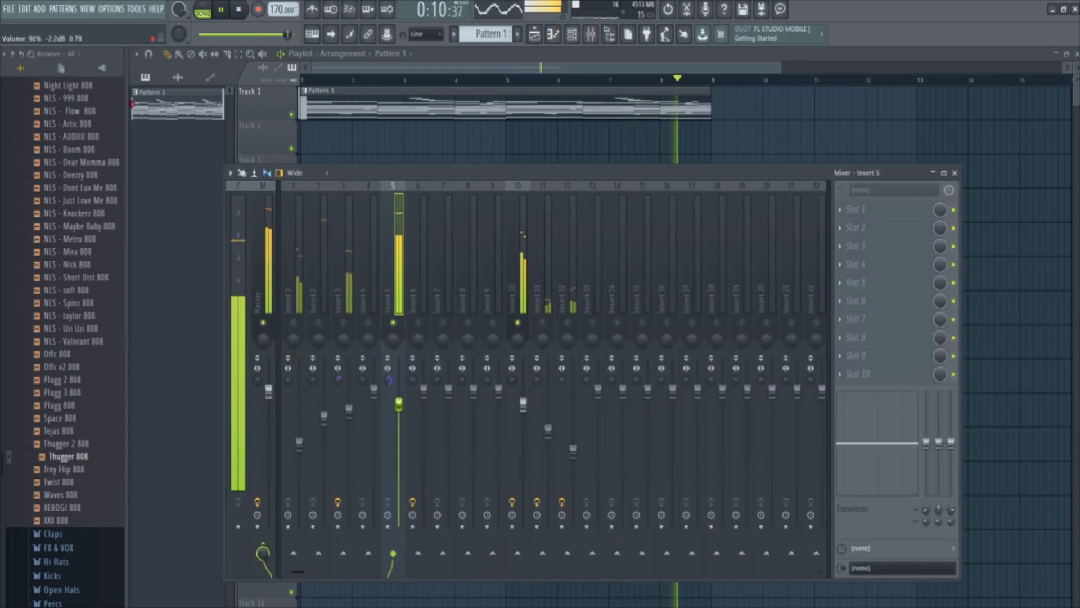
{"action": "left_click", "coordinate": [559, 153]}
{"action": "left_click", "coordinate": [554, 35]}
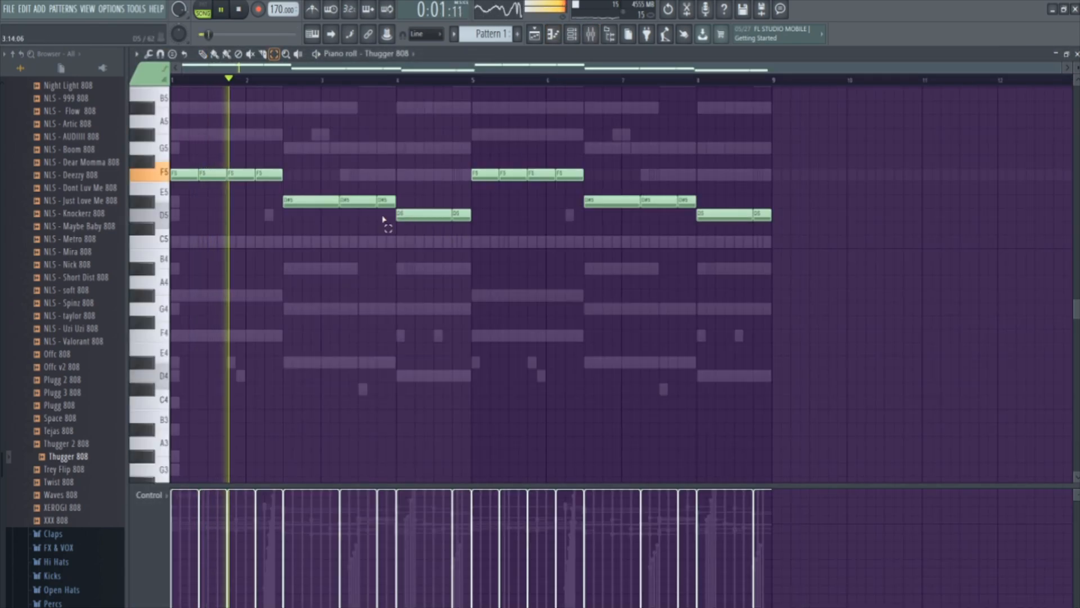
- Try raising the last two D#5 notes of bar 3 in the Thugger 808 pattern by an octave
{"action": "left_click_drag", "start_coordinate": [398, 182], "coordinate": [369, 209]}
{"action": "key", "text": "ctrl+Up"}
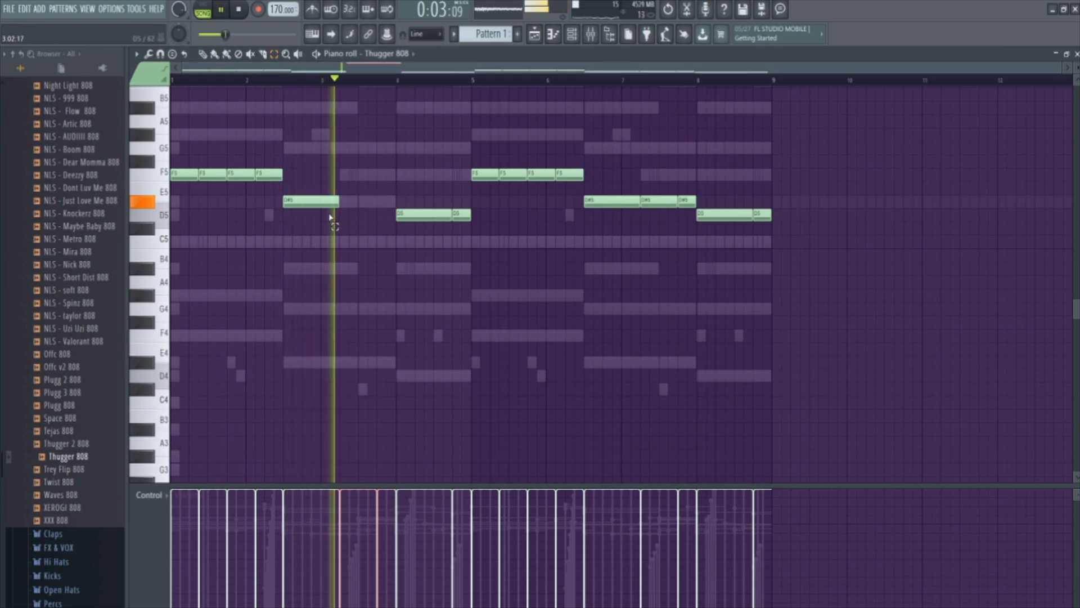
{"action": "key", "text": "ctrl+Down"}
{"action": "left_click_drag", "start_coordinate": [467, 229], "coordinate": [470, 96]}
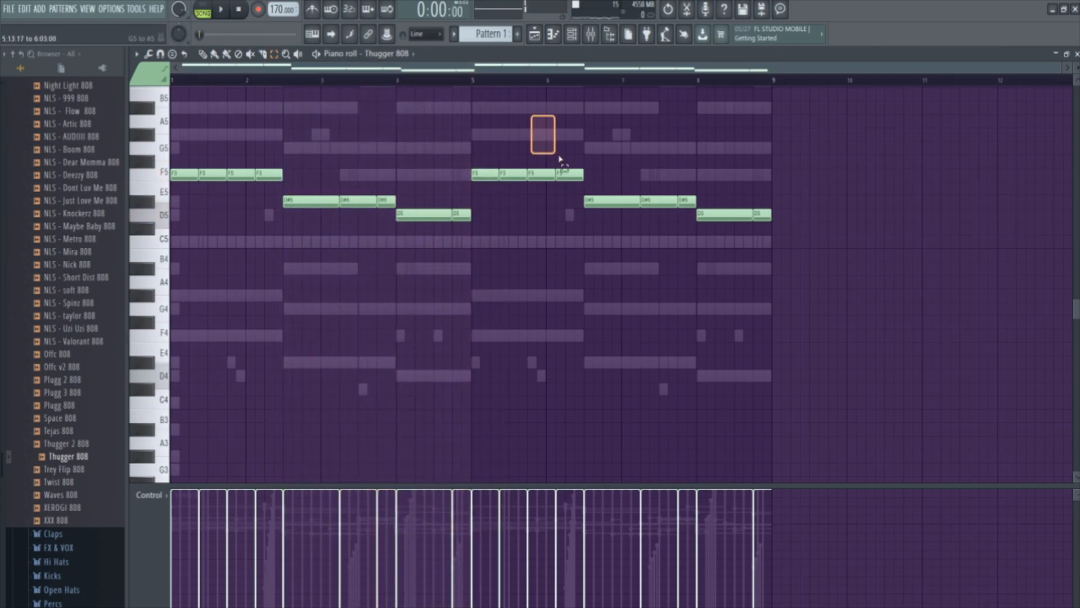
- Raise the second half's last two F5 notes, last D#5 note and both D5 notes of the 808 by an octave and play them
{"action": "key", "text": "Delete"}
{"action": "left_click_drag", "start_coordinate": [782, 194], "coordinate": [685, 241]}
{"action": "key", "text": "ctrl+Up"}
{"action": "key", "text": "space"}
{"action": "scroll", "coordinate": [710, 248], "scroll_direction": "up", "scroll_amount": 3}
{"action": "left_click", "coordinate": [753, 269]}
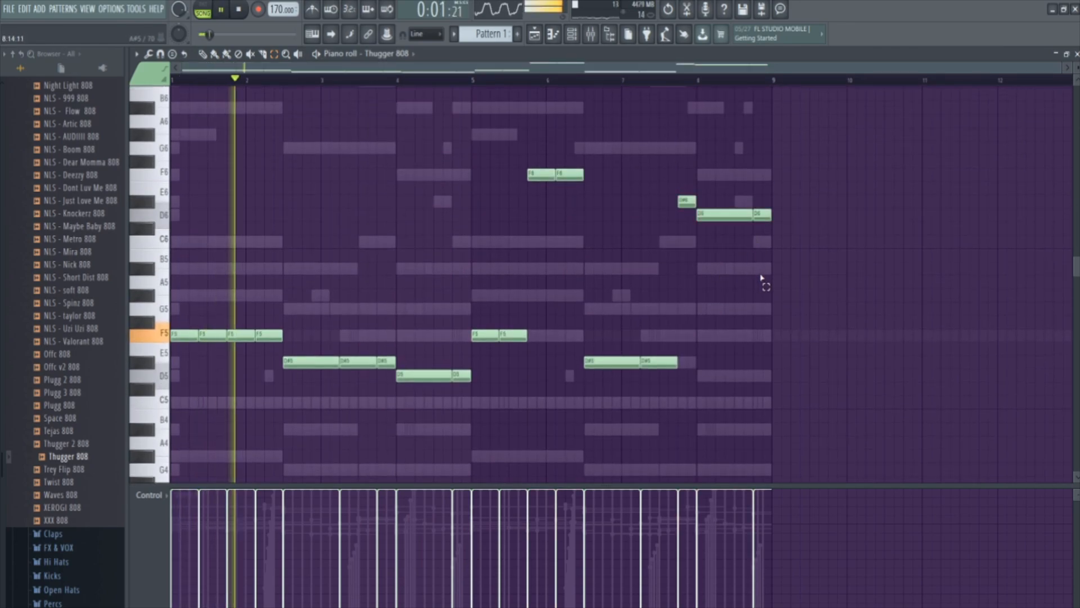
{"action": "scroll", "coordinate": [743, 283], "scroll_direction": "up", "scroll_amount": 2}
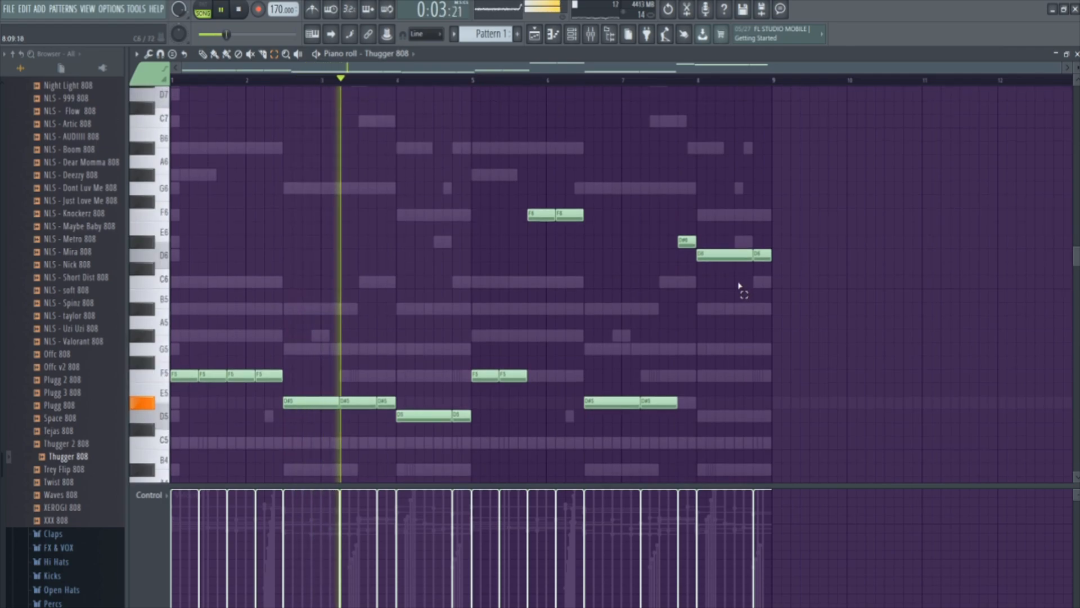
{"action": "scroll", "coordinate": [745, 284], "scroll_direction": "up", "scroll_amount": 2}
{"action": "scroll", "coordinate": [759, 280], "scroll_direction": "down", "scroll_amount": 4}
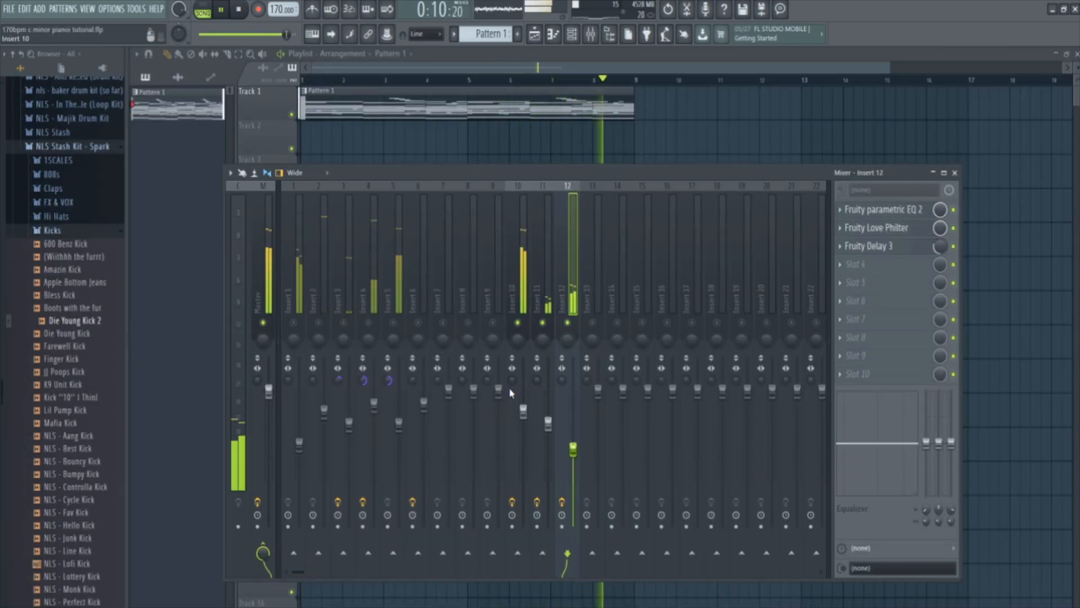
- Play the beat and review the Die Young Kick 2 and No Escape Hi Hat patterns in the piano roll
{"action": "key", "text": "space"}
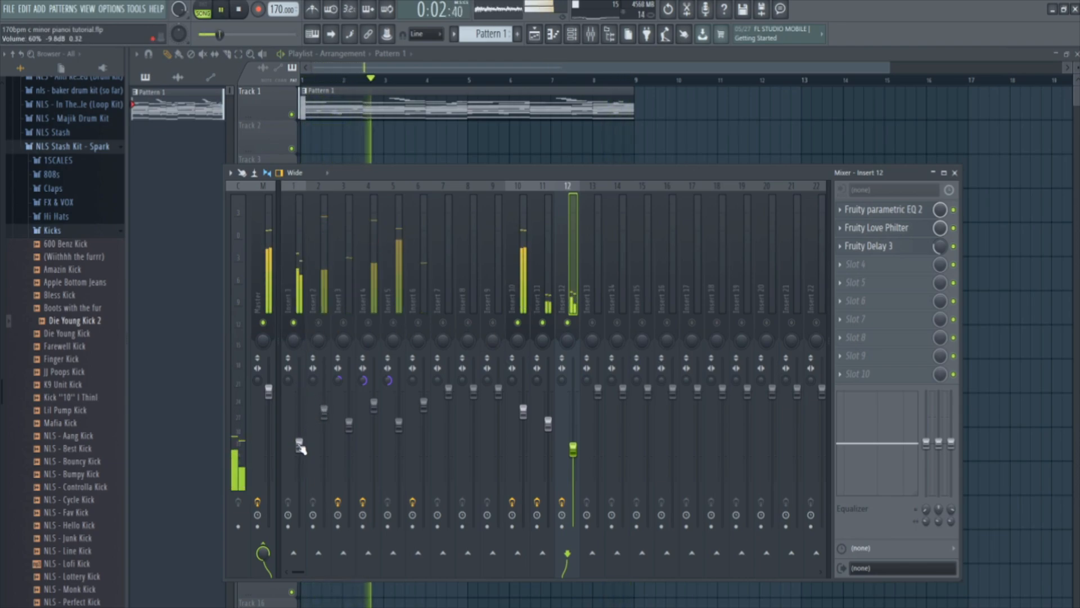
{"action": "key", "text": "F9"}
{"action": "left_click", "coordinate": [553, 34]}
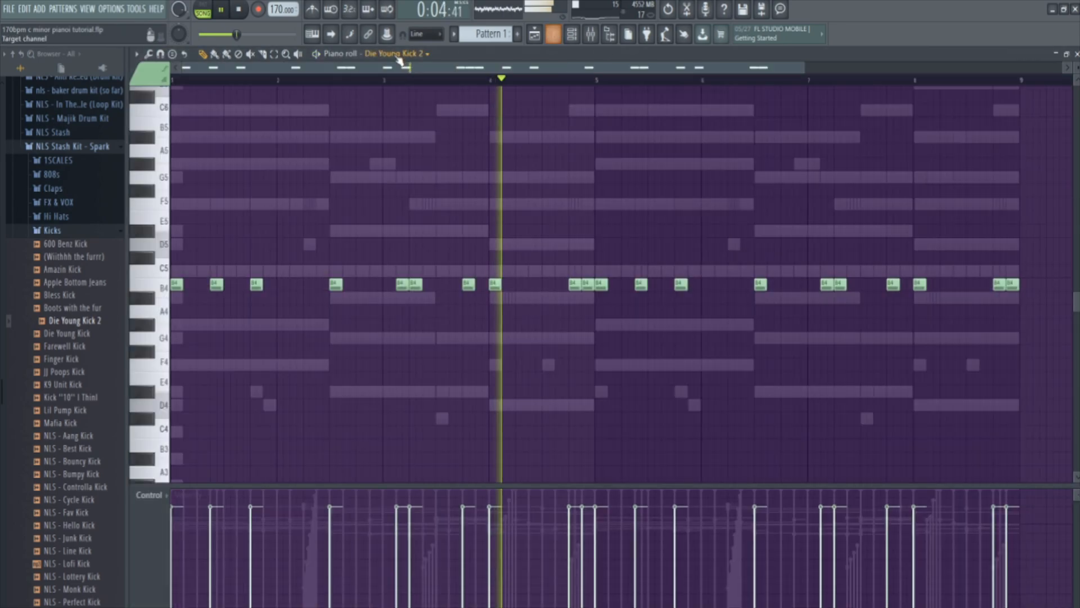
{"action": "left_click", "coordinate": [395, 54]}
{"action": "left_click", "coordinate": [413, 89]}
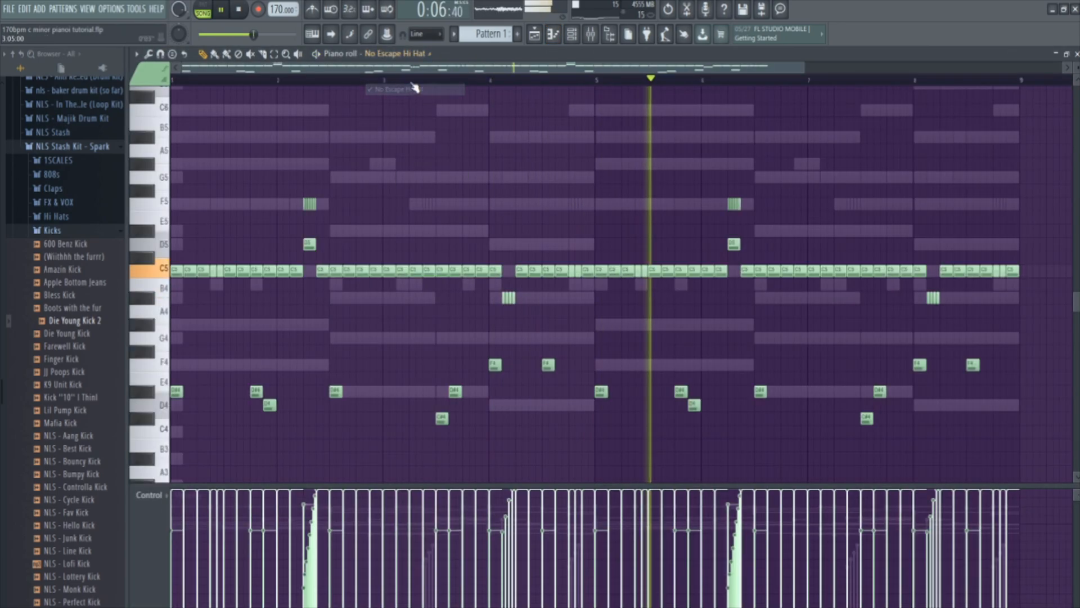
{"action": "scroll", "coordinate": [340, 277], "scroll_direction": "down", "scroll_amount": 3}
{"action": "left_click_drag", "start_coordinate": [159, 256], "coordinate": [159, 378]}
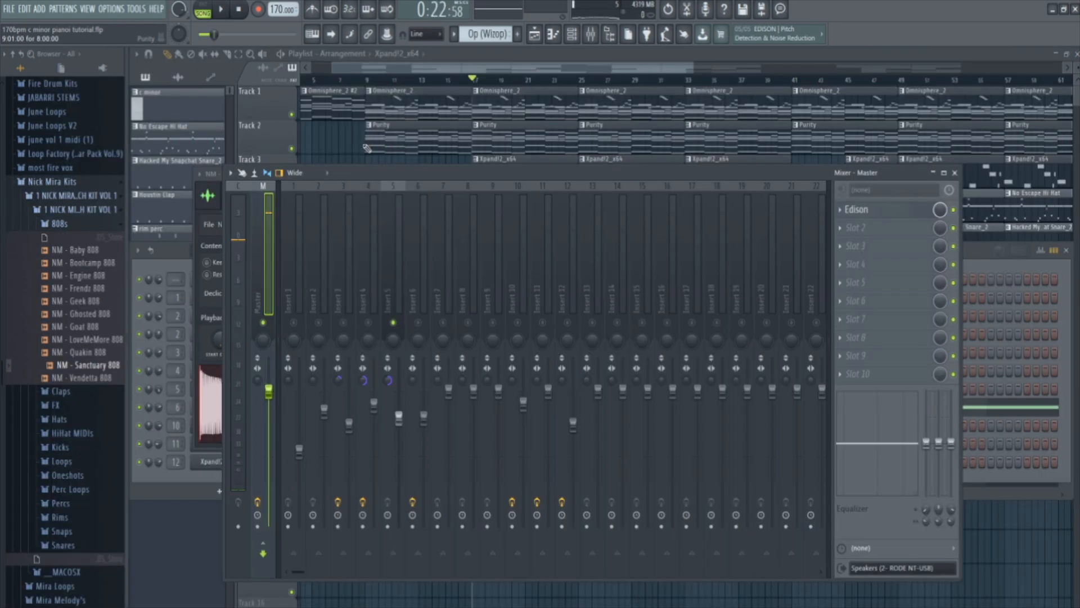
- Toggle the solo of mixer insert 5 to compare the 808 with the full mix, and lower its volume to about 71%
{"action": "left_click", "coordinate": [367, 148]}
{"action": "left_click", "coordinate": [591, 34]}
{"action": "right_click", "coordinate": [397, 327]}
{"action": "right_click", "coordinate": [398, 328]}
{"action": "right_click", "coordinate": [397, 328]}
{"action": "right_click", "coordinate": [396, 326]}
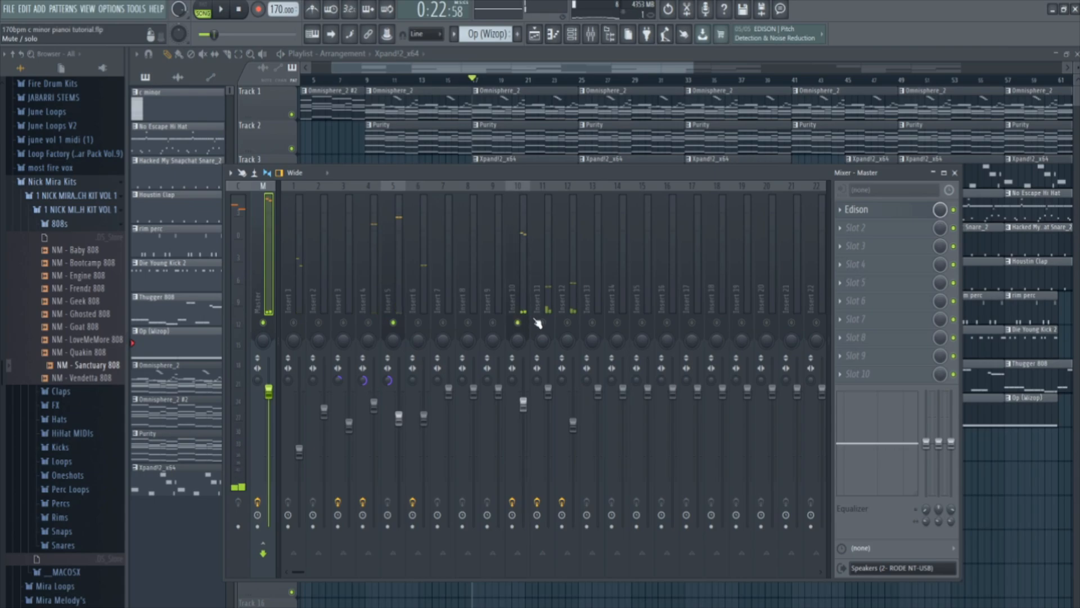
{"action": "left_click_drag", "start_coordinate": [399, 417], "coordinate": [399, 424]}
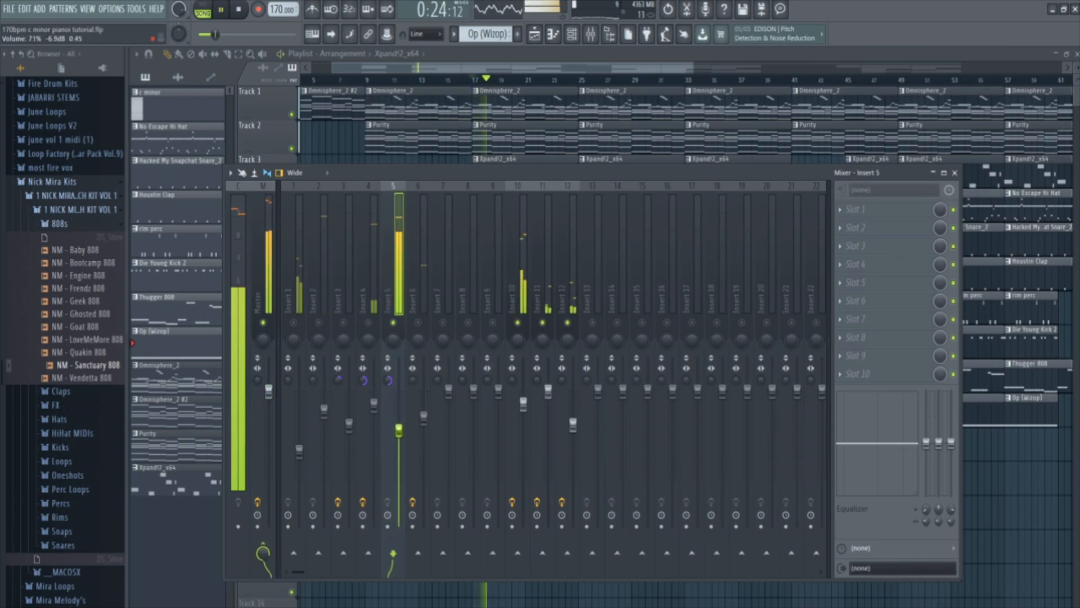
- Set the NM - Sanctuary 808 channel's volume to about 94% and save the project
{"action": "left_click", "coordinate": [338, 160]}
{"action": "left_click", "coordinate": [572, 34]}
{"action": "left_click", "coordinate": [574, 34]}
{"action": "left_click", "coordinate": [574, 34]}
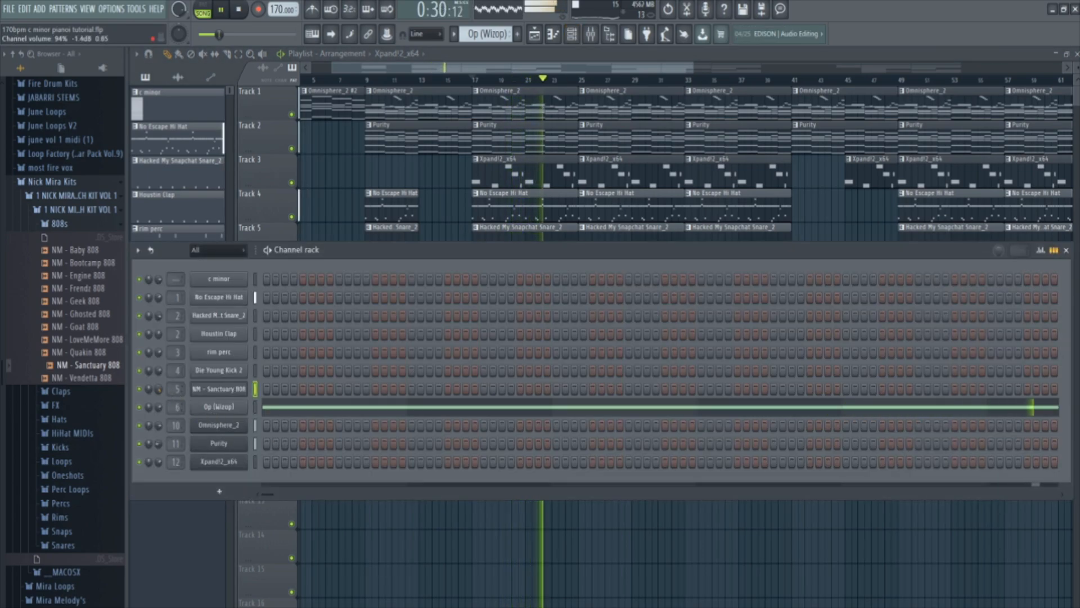
{"action": "left_click", "coordinate": [326, 199]}
{"action": "left_click", "coordinate": [10, 9]}
{"action": "left_click", "coordinate": [24, 67]}
- Set mixer insert 5's volume to about 74% and insert 6's to about 69%, and collapse the open Nick Mira kit folders
{"action": "key", "text": "F9"}
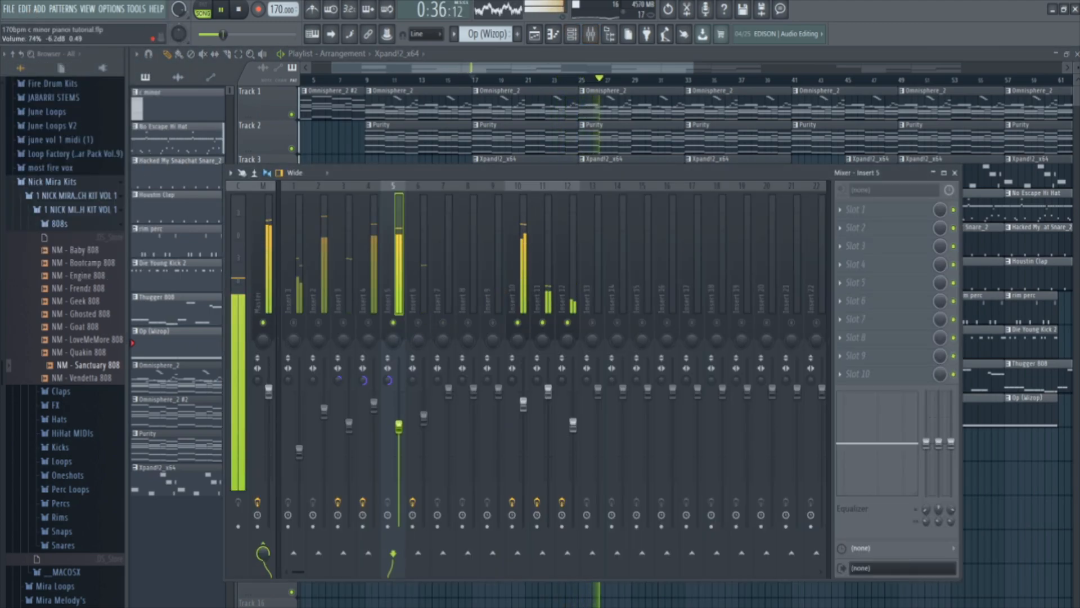
{"action": "left_click", "coordinate": [418, 334]}
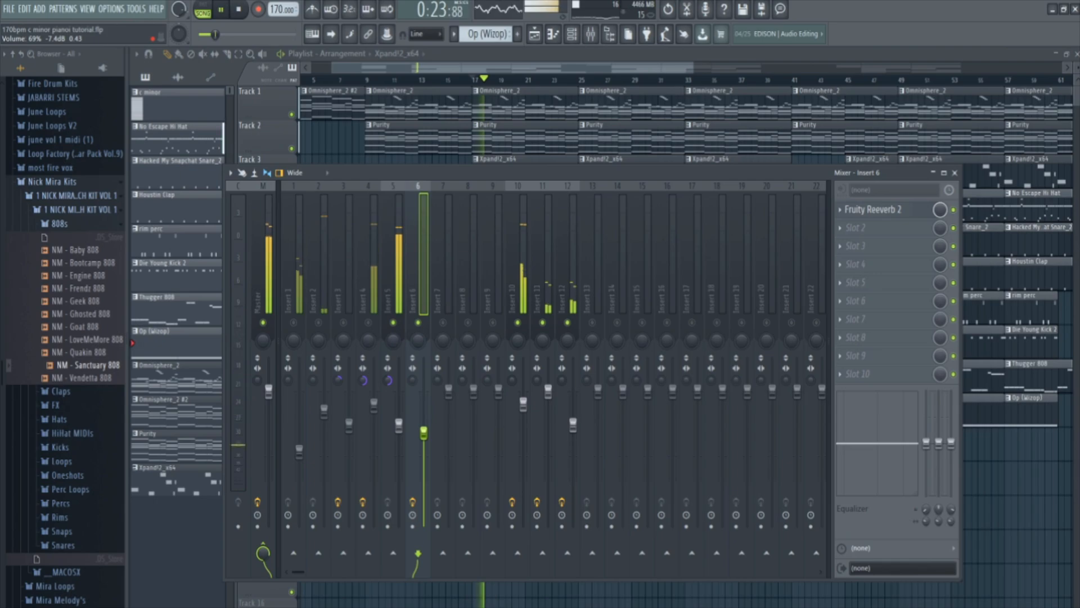
{"action": "key", "text": "F9"}
{"action": "left_click", "coordinate": [8, 8]}
{"action": "left_click", "coordinate": [53, 212]}
{"action": "left_click", "coordinate": [52, 181]}
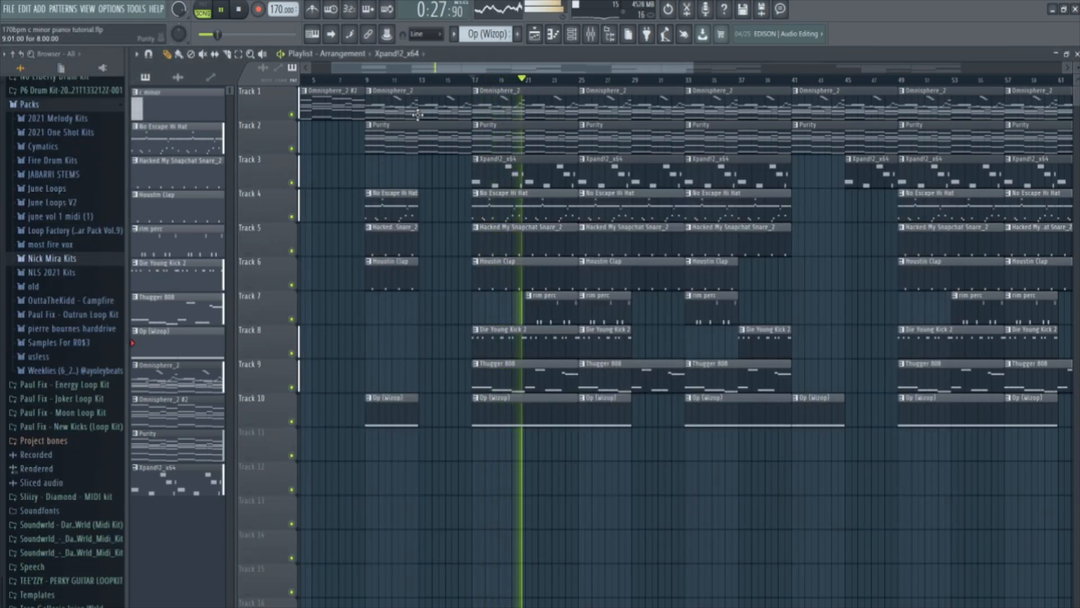
- Lower the volume of mixer inserts 2, 3 and 4, check the channel rack and save the project
{"action": "key", "text": "F9"}
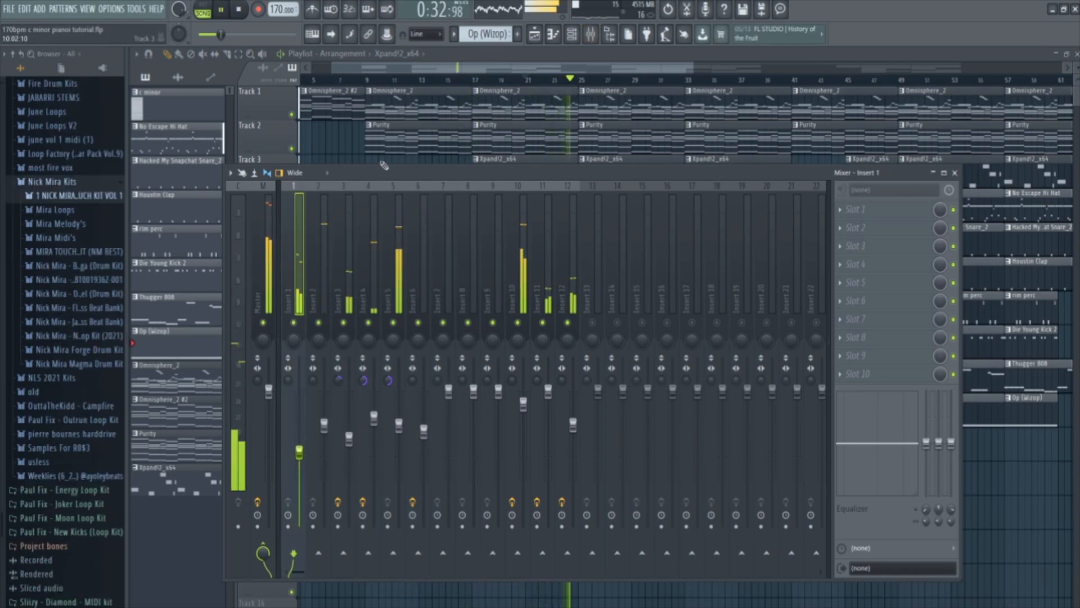
{"action": "key", "text": "F9"}
{"action": "key", "text": "F6"}
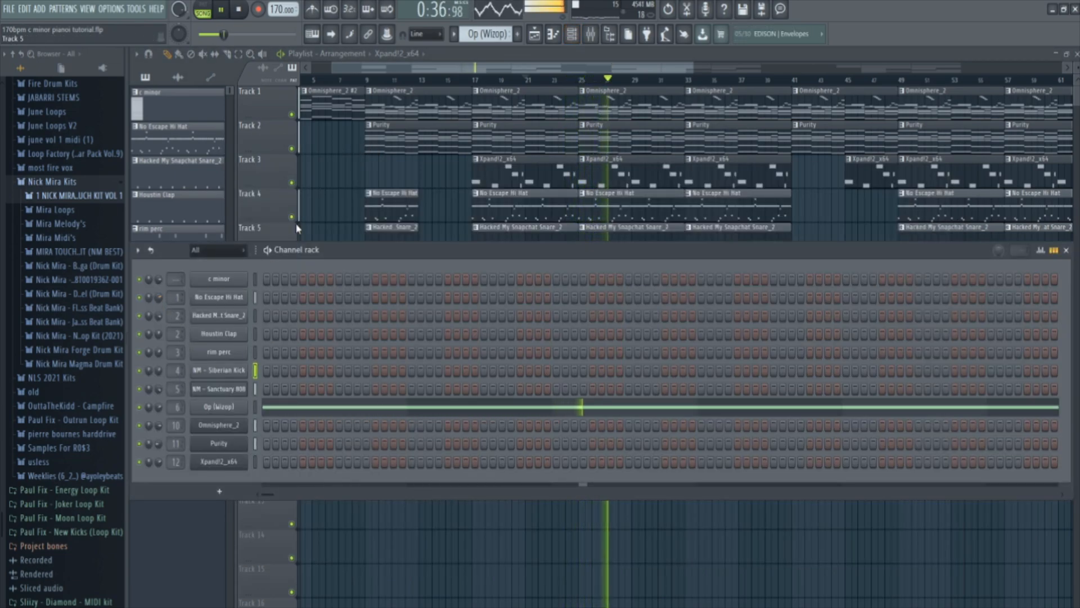
{"action": "key", "text": "F6"}
{"action": "left_click", "coordinate": [10, 9]}
{"action": "left_click", "coordinate": [63, 66]}
- Bring the whole arrangement into view, stop playback and save the project
{"action": "scroll", "coordinate": [541, 81], "scroll_direction": "down", "scroll_amount": 1}
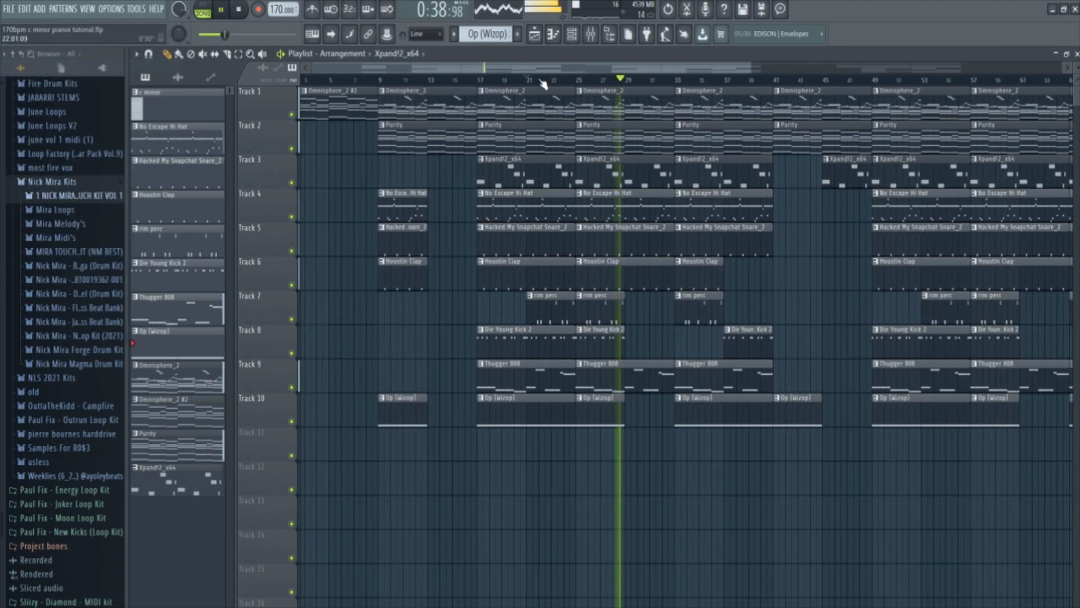
{"action": "scroll", "coordinate": [543, 84], "scroll_direction": "down", "scroll_amount": 2}
{"action": "key", "text": "space"}
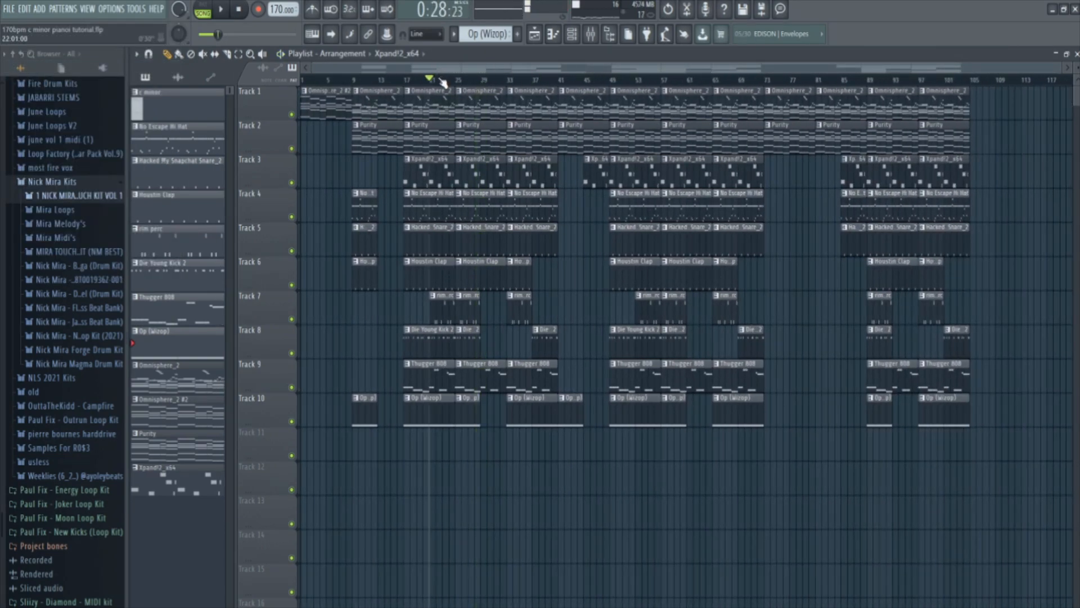
{"action": "left_click", "coordinate": [10, 11]}
{"action": "left_click", "coordinate": [34, 66]}
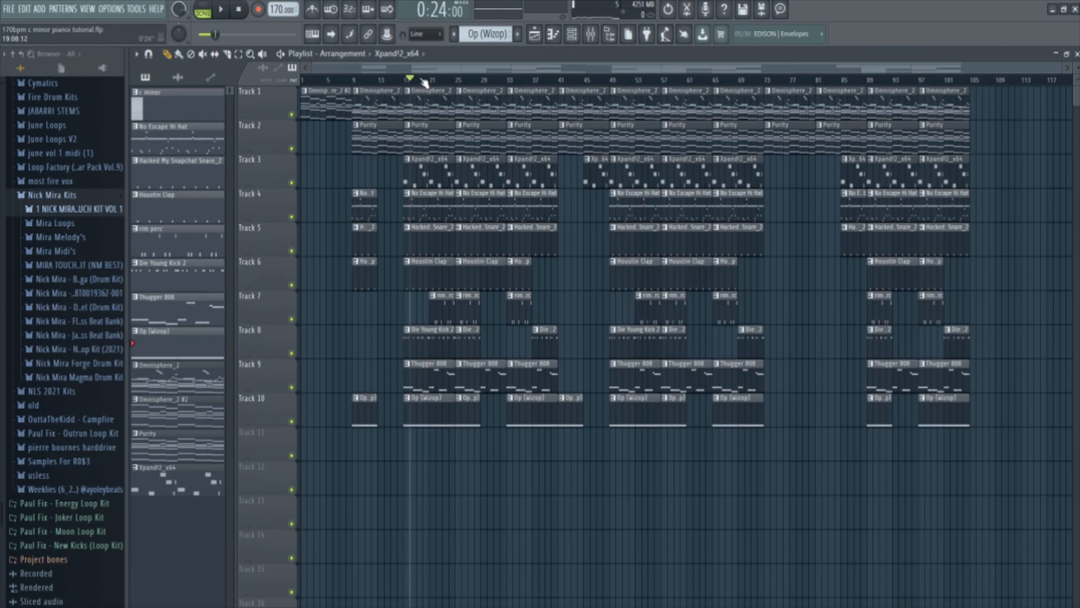
- Play the arrangement from the beginning and save the project while it runs
{"action": "key", "text": "space"}
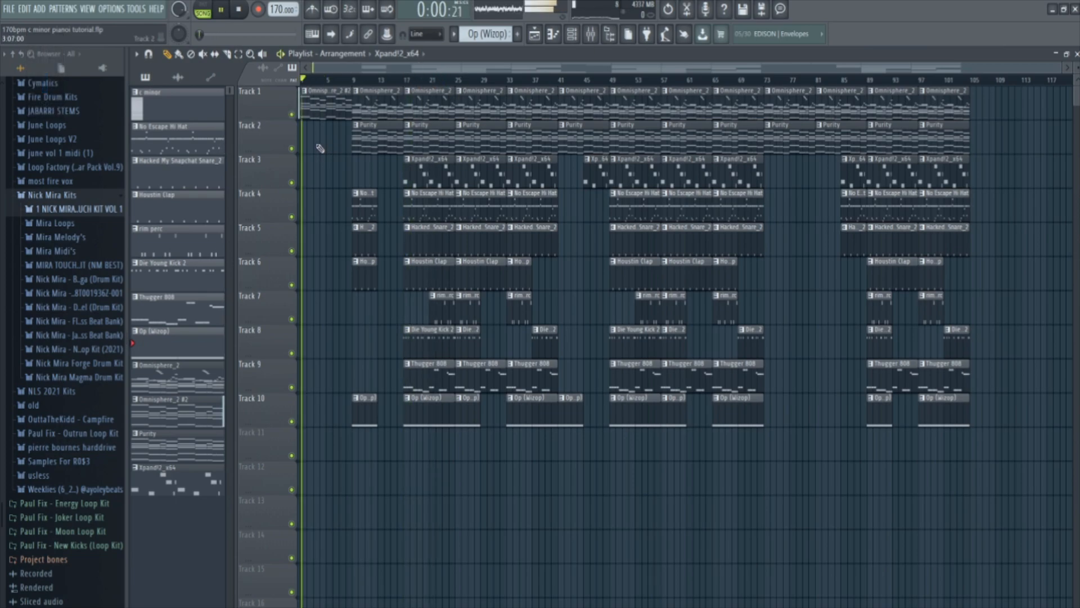
{"action": "left_click", "coordinate": [9, 9]}
{"action": "left_click", "coordinate": [28, 65]}
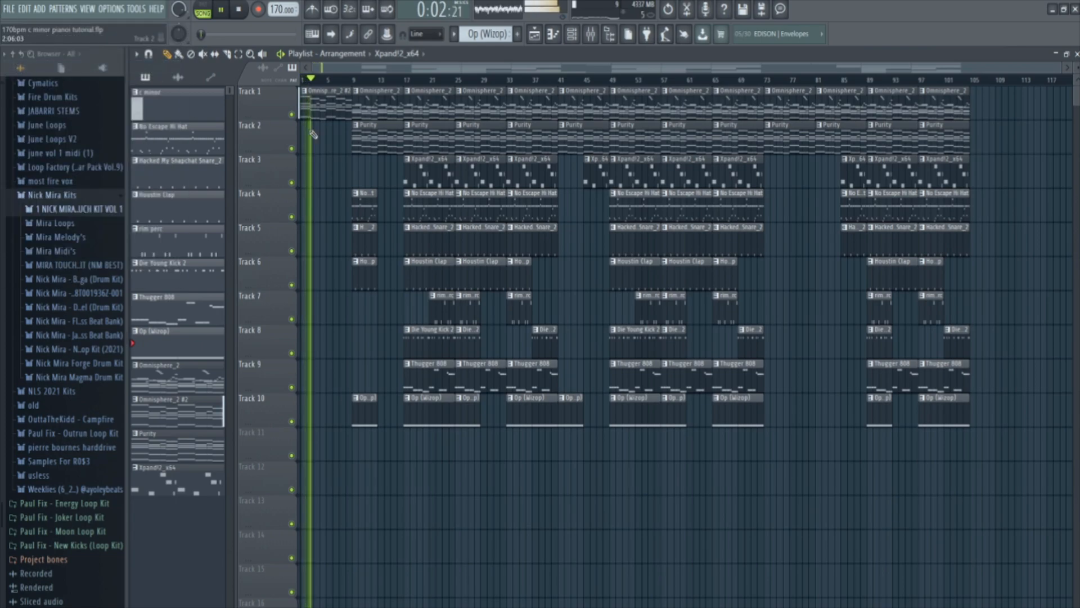
{"action": "scroll", "coordinate": [345, 84], "scroll_direction": "up", "scroll_amount": 7}
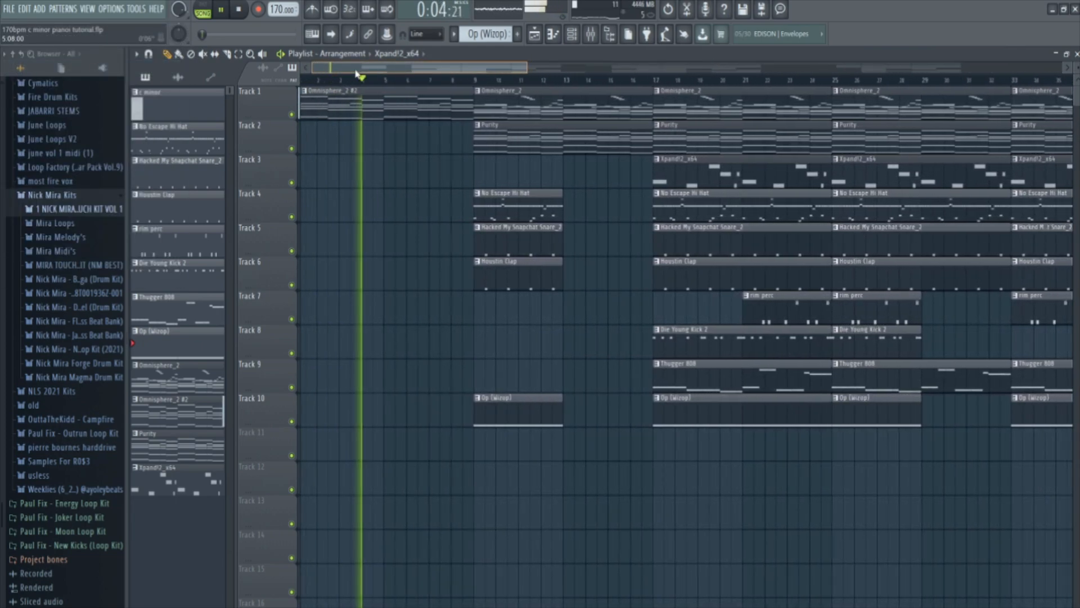
{"action": "scroll", "coordinate": [342, 72], "scroll_direction": "up", "scroll_amount": 3}
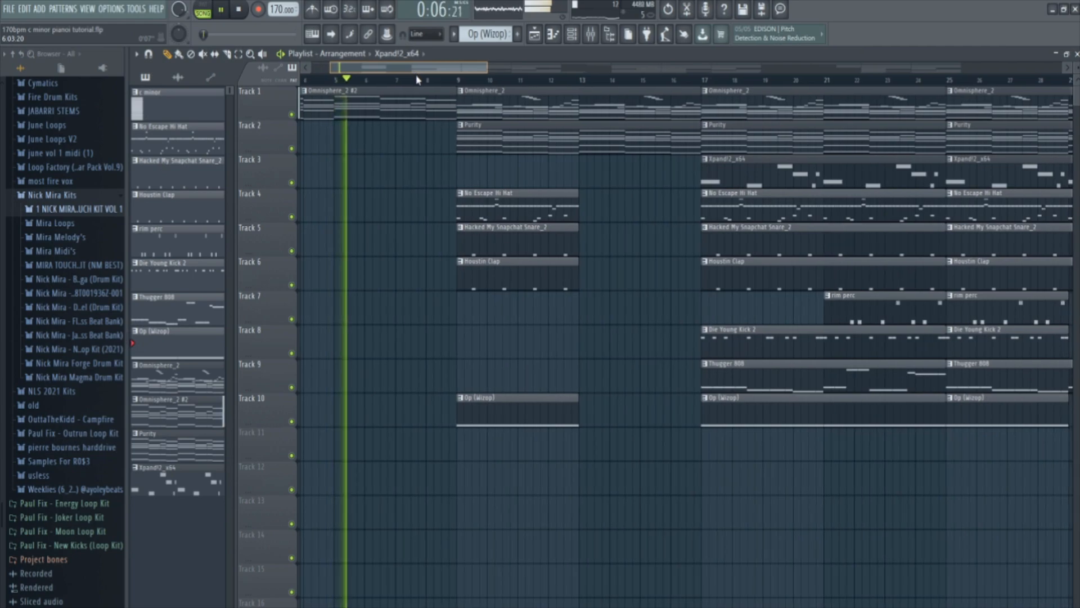
{"action": "left_click_drag", "start_coordinate": [418, 95], "coordinate": [432, 102]}
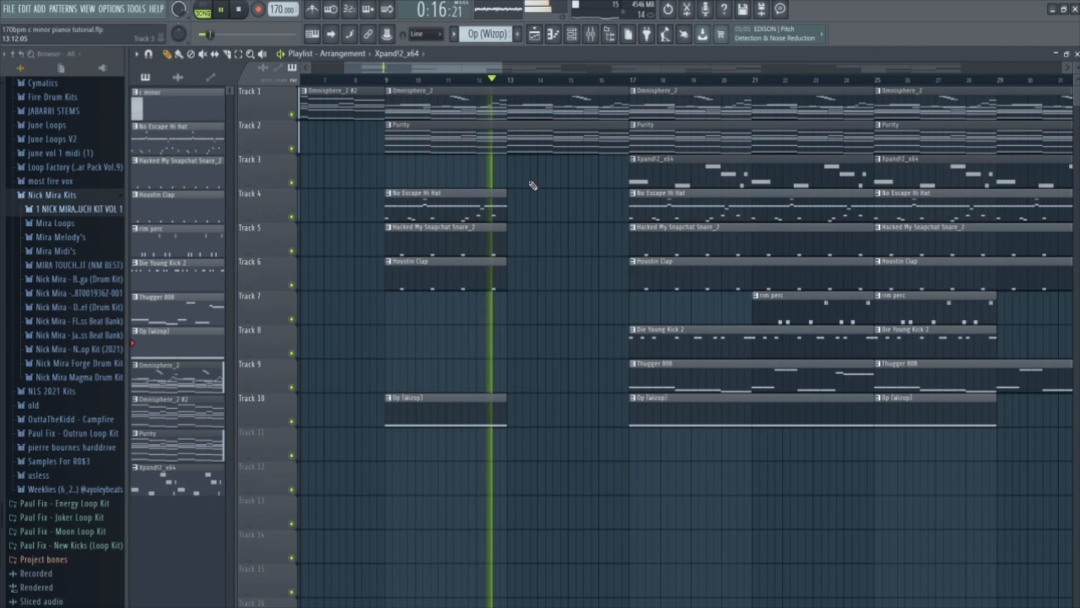
- Review the No Escape Hi Hat pattern's notes in the piano roll during playback and return to the playlist
{"action": "left_click", "coordinate": [659, 206]}
{"action": "left_click", "coordinate": [552, 35]}
{"action": "left_click", "coordinate": [417, 54]}
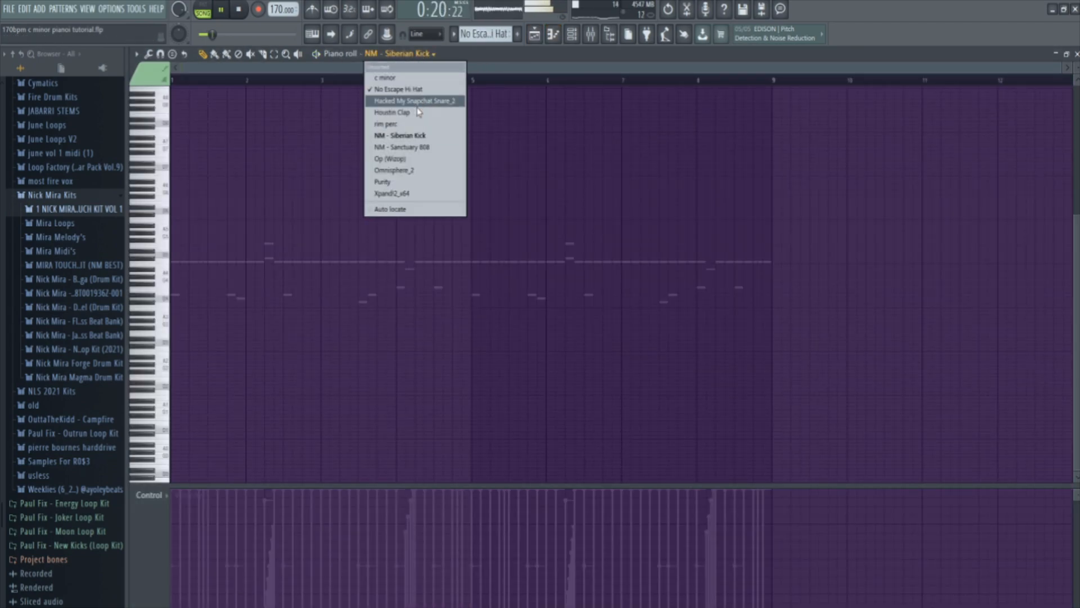
{"action": "left_click", "coordinate": [398, 89]}
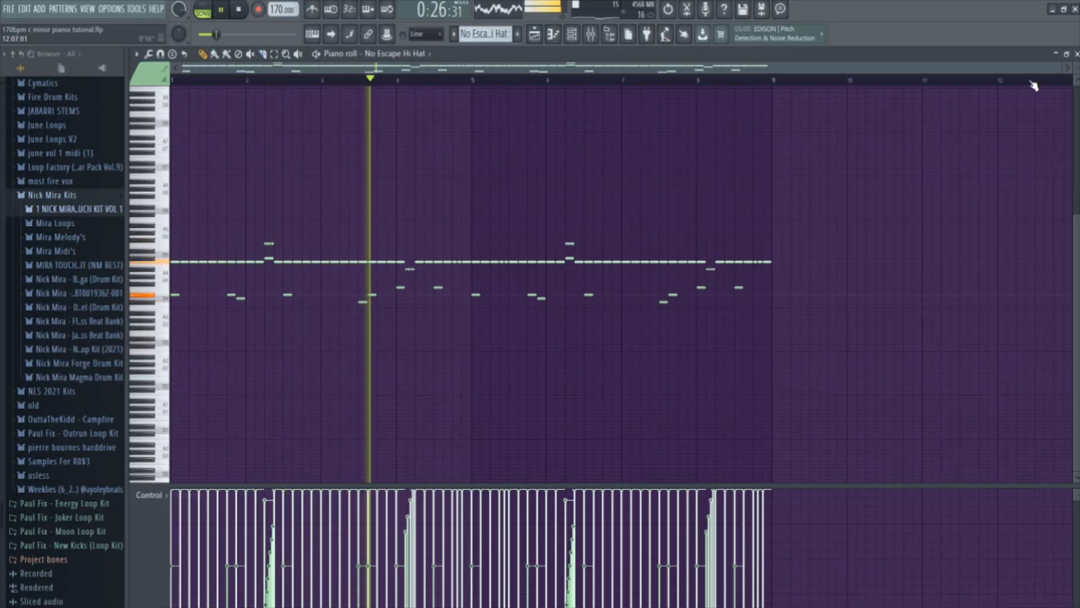
{"action": "left_click_drag", "start_coordinate": [1076, 67], "coordinate": [1077, 50]}
{"action": "key", "text": "F5"}
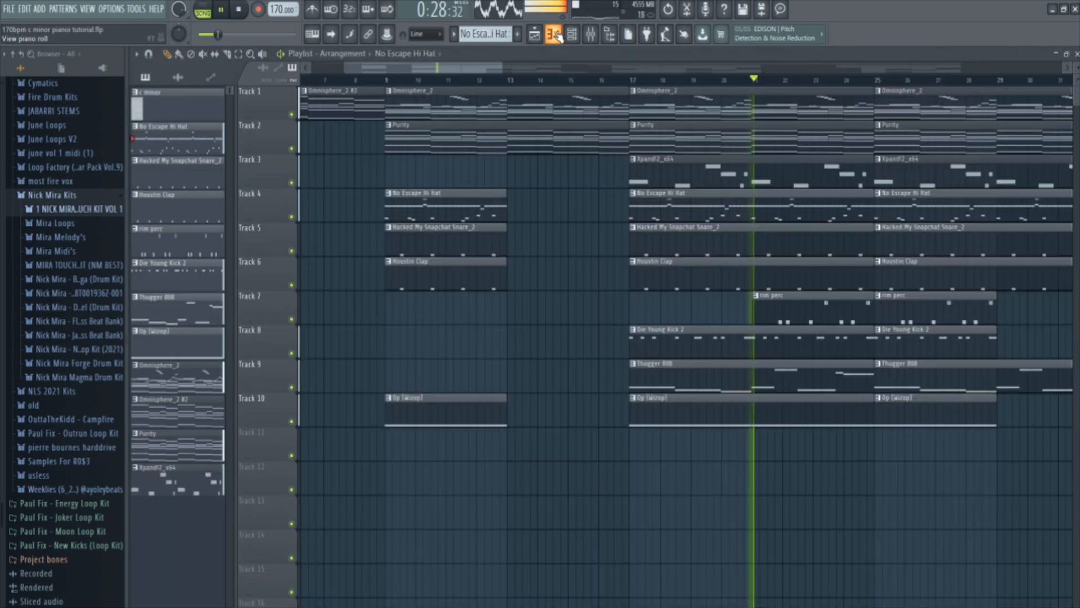
- Look over the full arrangement in the playlist during playback and save the project again
{"action": "scroll", "coordinate": [629, 84], "scroll_direction": "down", "scroll_amount": 3}
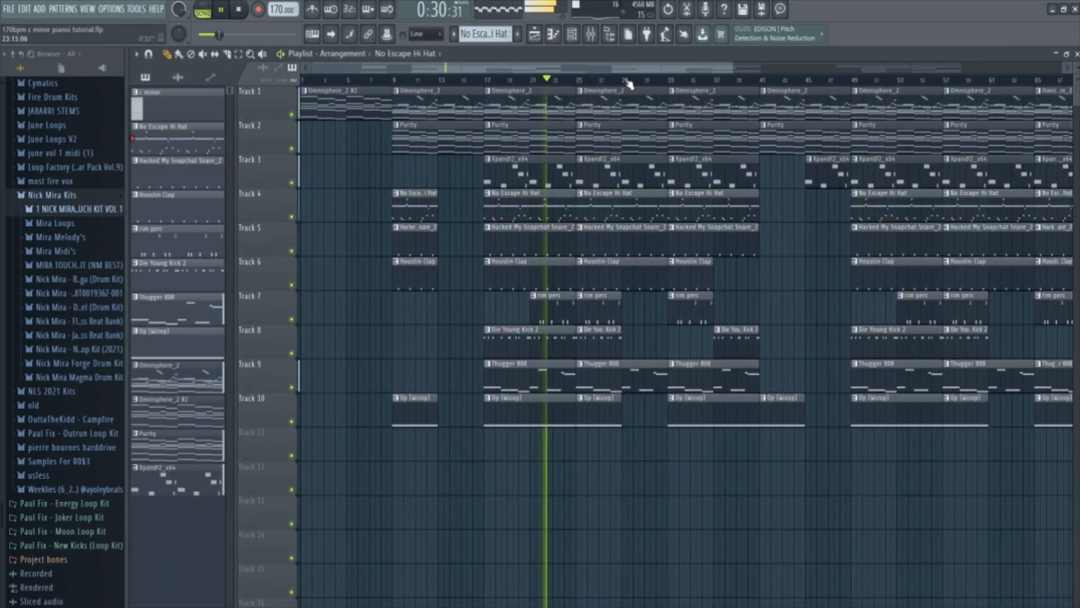
{"action": "scroll", "coordinate": [623, 84], "scroll_direction": "up", "scroll_amount": 4}
{"action": "scroll", "coordinate": [562, 79], "scroll_direction": "down", "scroll_amount": 3}
{"action": "scroll", "coordinate": [565, 81], "scroll_direction": "down", "scroll_amount": 3}
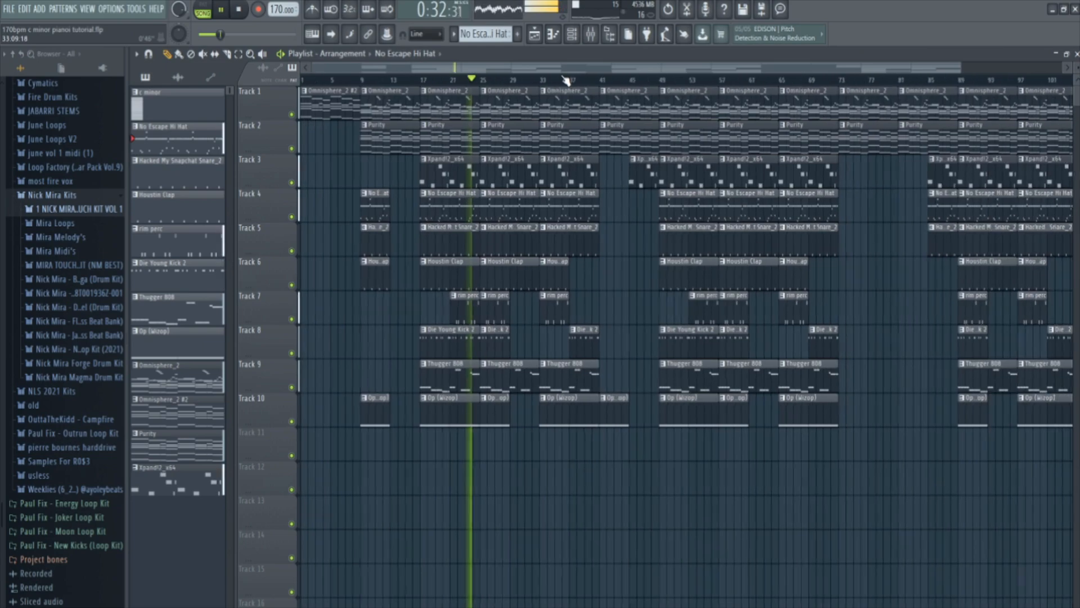
{"action": "left_click", "coordinate": [9, 9]}
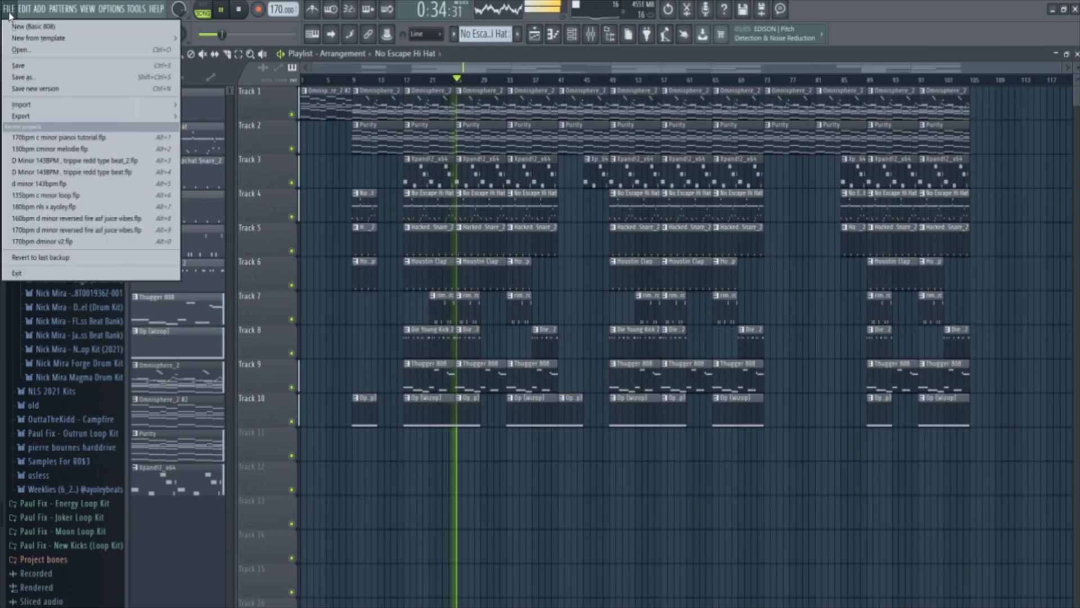
{"action": "left_click", "coordinate": [18, 67]}
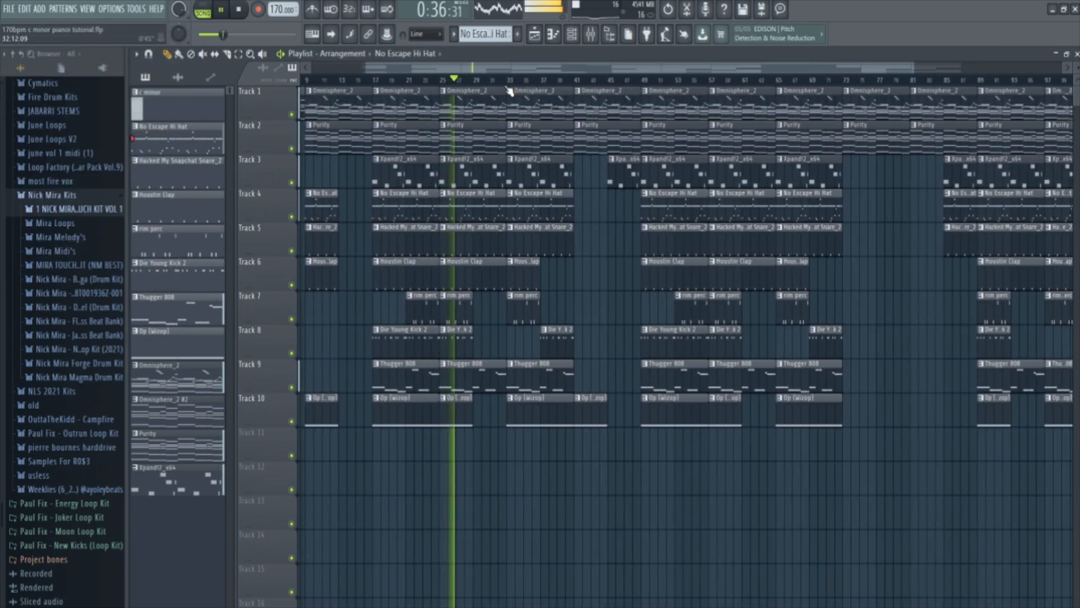
- Follow the playback through the arrangement's bars 28 to 41, checking the clips up close, and save the project
{"action": "scroll", "coordinate": [535, 85], "scroll_direction": "up", "scroll_amount": 3}
{"action": "scroll", "coordinate": [534, 87], "scroll_direction": "up", "scroll_amount": 4}
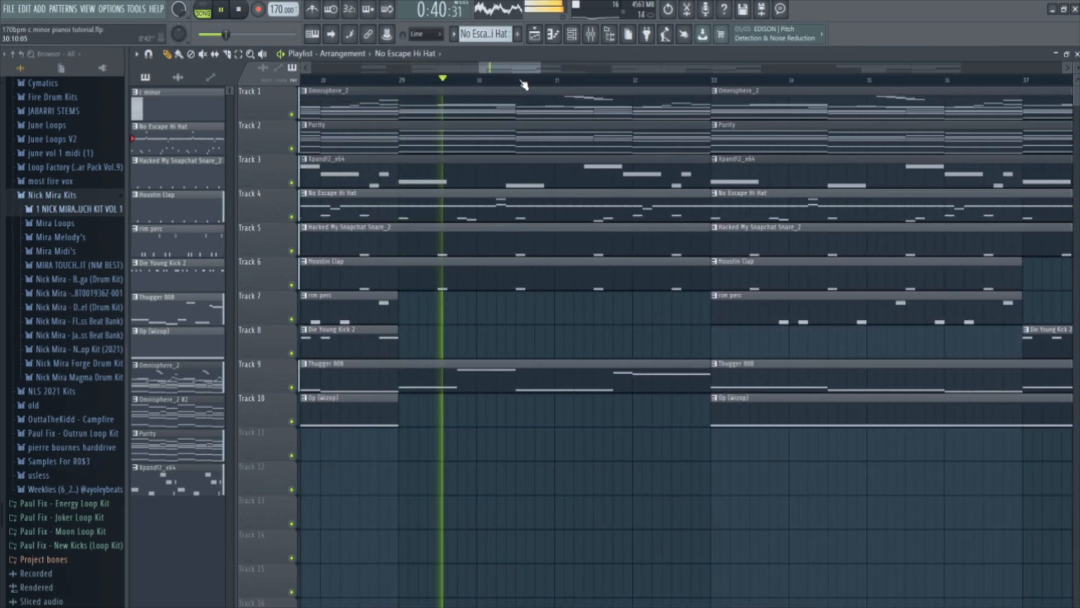
{"action": "scroll", "coordinate": [523, 85], "scroll_direction": "down", "scroll_amount": 6}
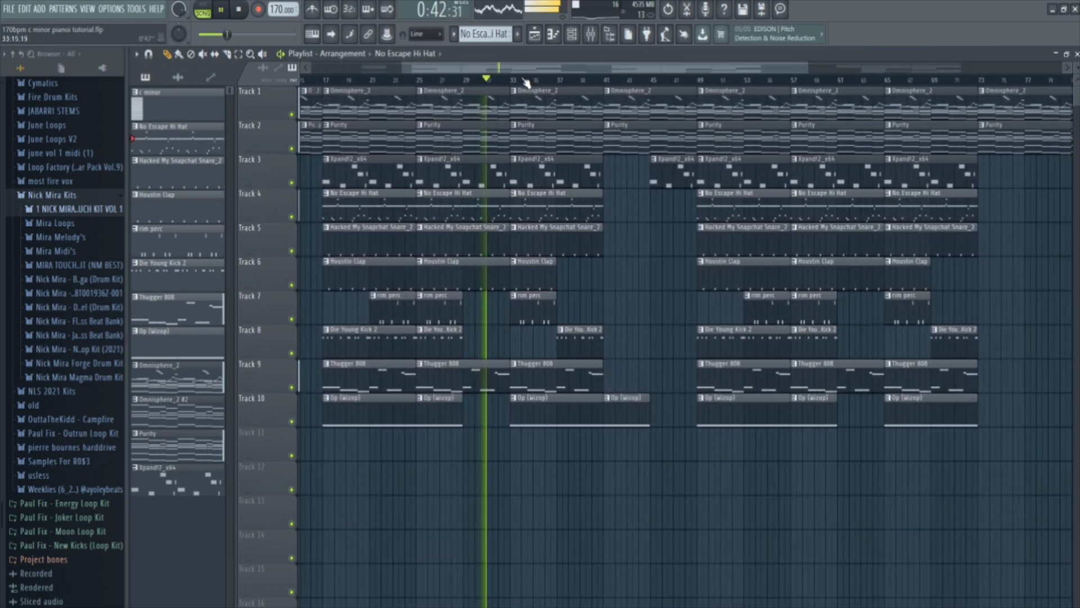
{"action": "scroll", "coordinate": [525, 83], "scroll_direction": "up", "scroll_amount": 3}
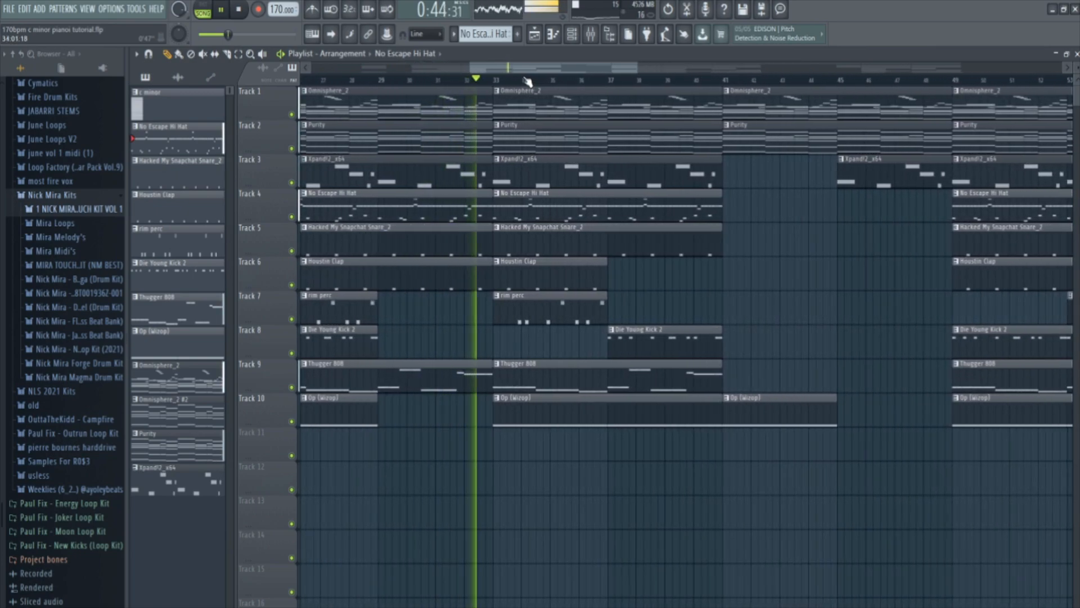
{"action": "scroll", "coordinate": [526, 79], "scroll_direction": "down", "scroll_amount": 5}
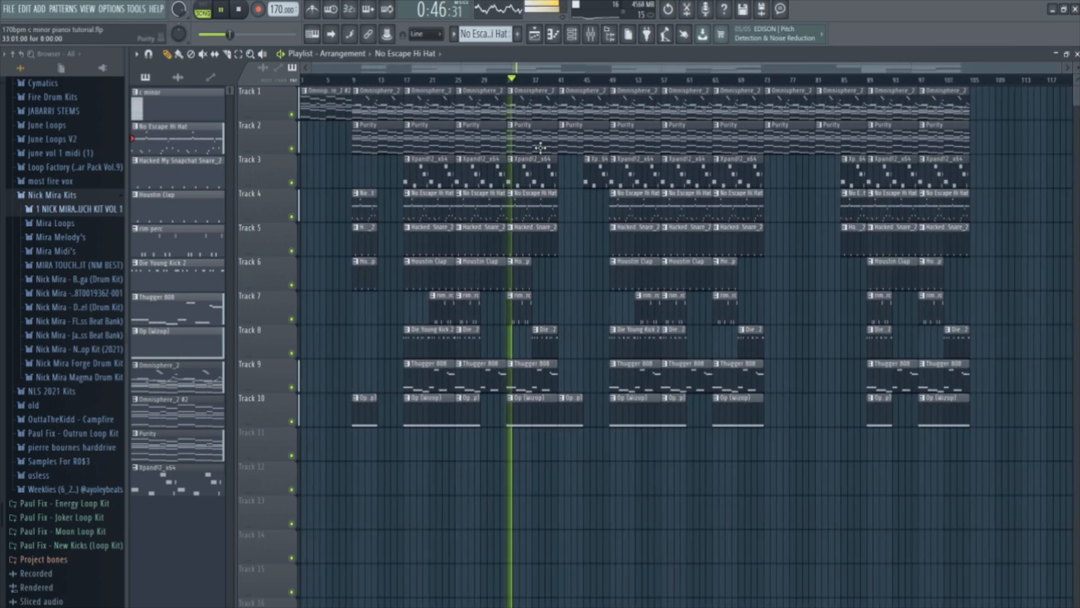
{"action": "left_click", "coordinate": [20, 12]}
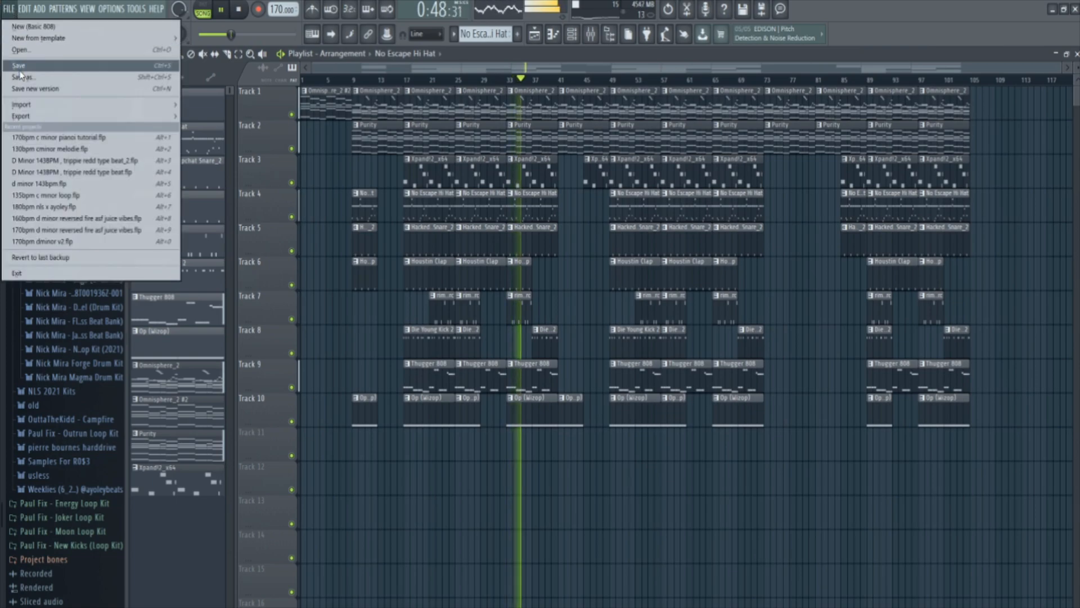
{"action": "scroll", "coordinate": [524, 82], "scroll_direction": "up", "scroll_amount": 5}
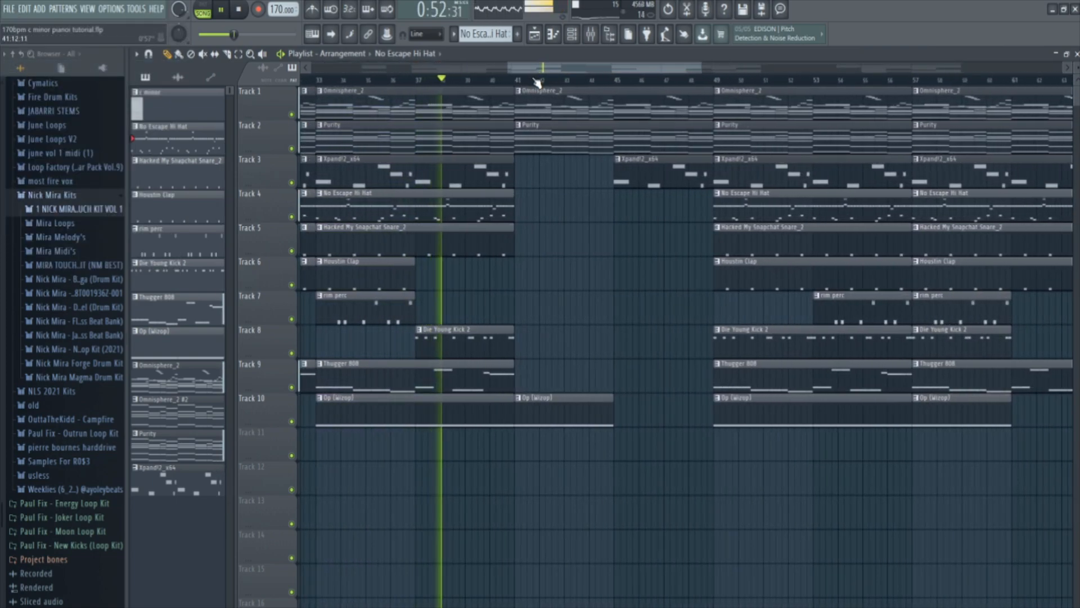
{"action": "scroll", "coordinate": [538, 82], "scroll_direction": "down", "scroll_amount": 5}
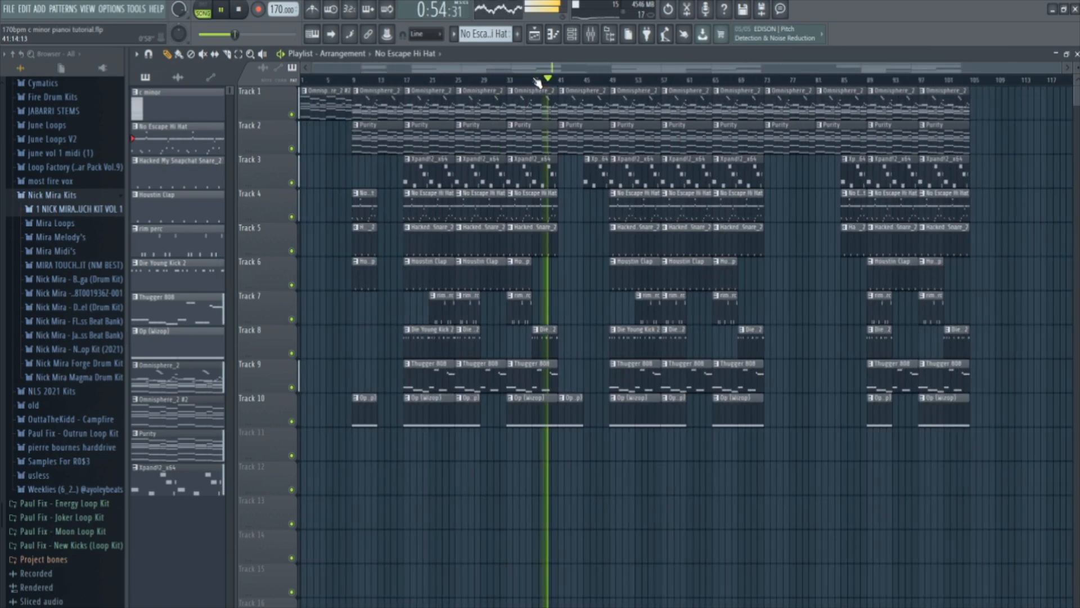
{"action": "left_click", "coordinate": [19, 10]}
{"action": "left_click", "coordinate": [18, 9]}
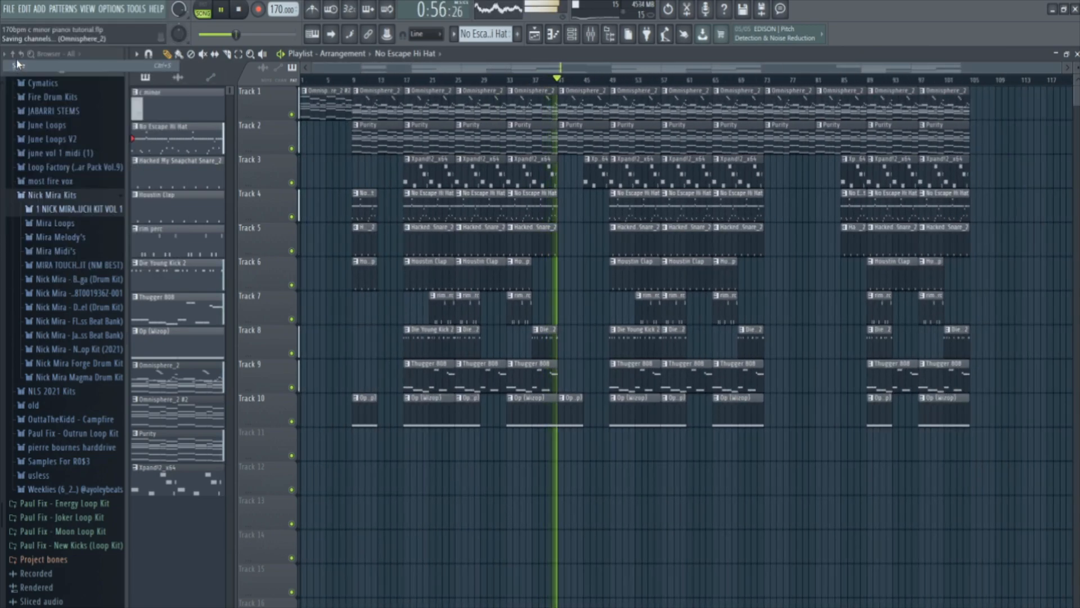
- Stop playback and export the project as an MP3 file
{"action": "key", "text": "space"}
{"action": "left_click", "coordinate": [11, 9]}
{"action": "mouse_move", "coordinate": [60, 119]}
{"action": "left_click", "coordinate": [208, 128]}
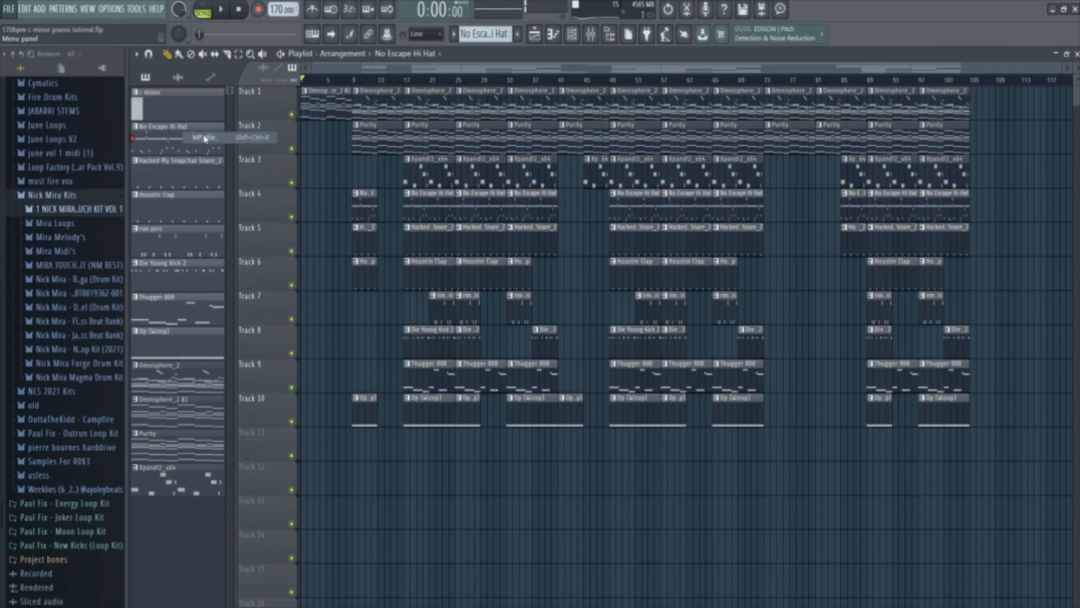